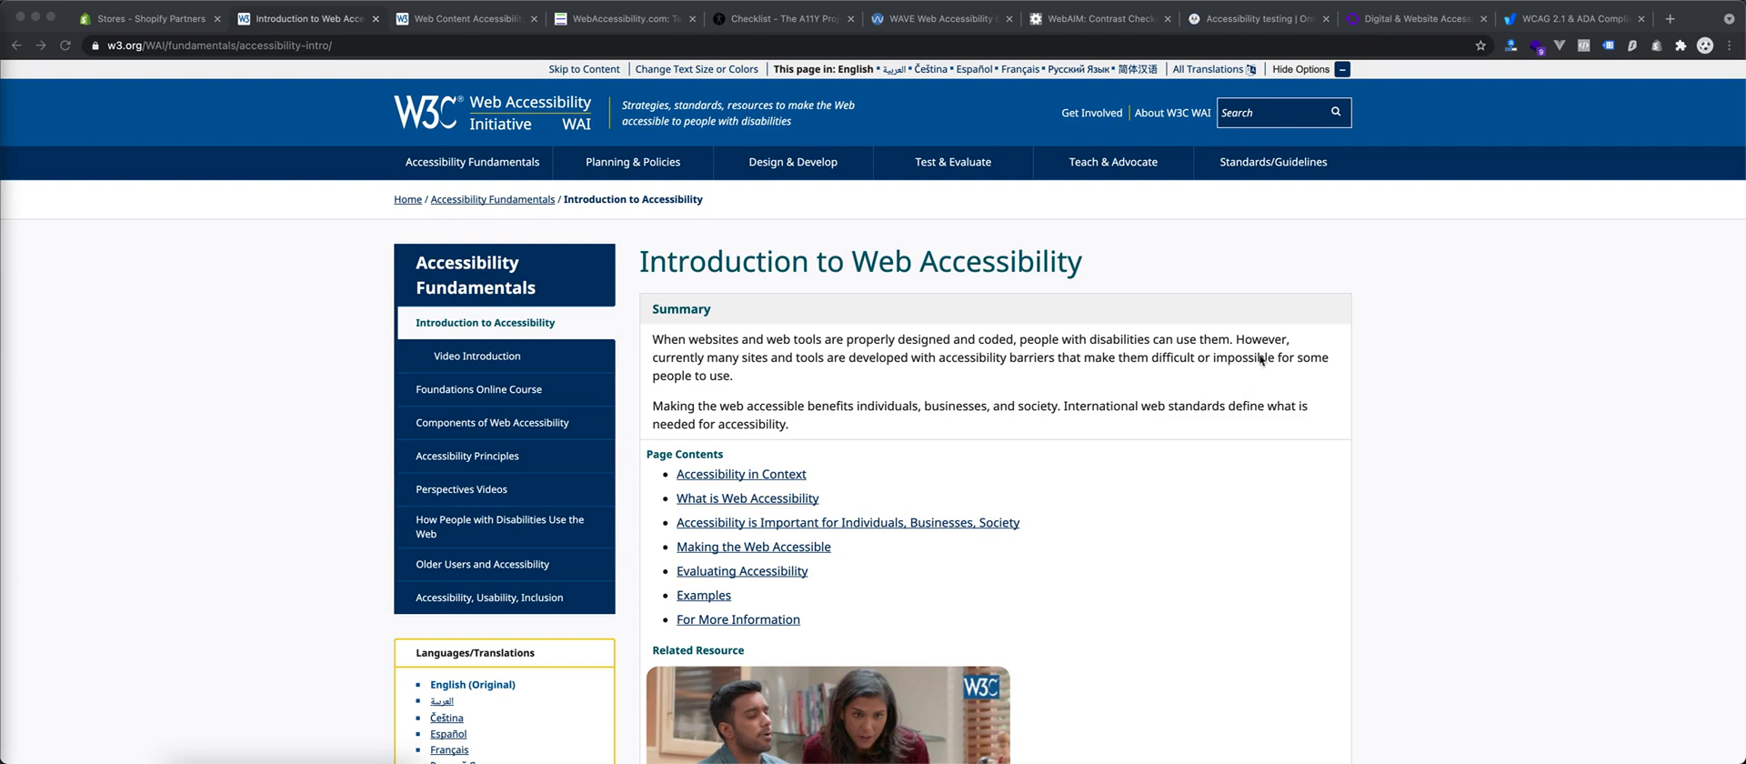
# Step: Look over the W3C Introduction to Web Accessibility page, including its summary and Accessibility in Context section
pyautogui.scroll(-1, 1246, 361)
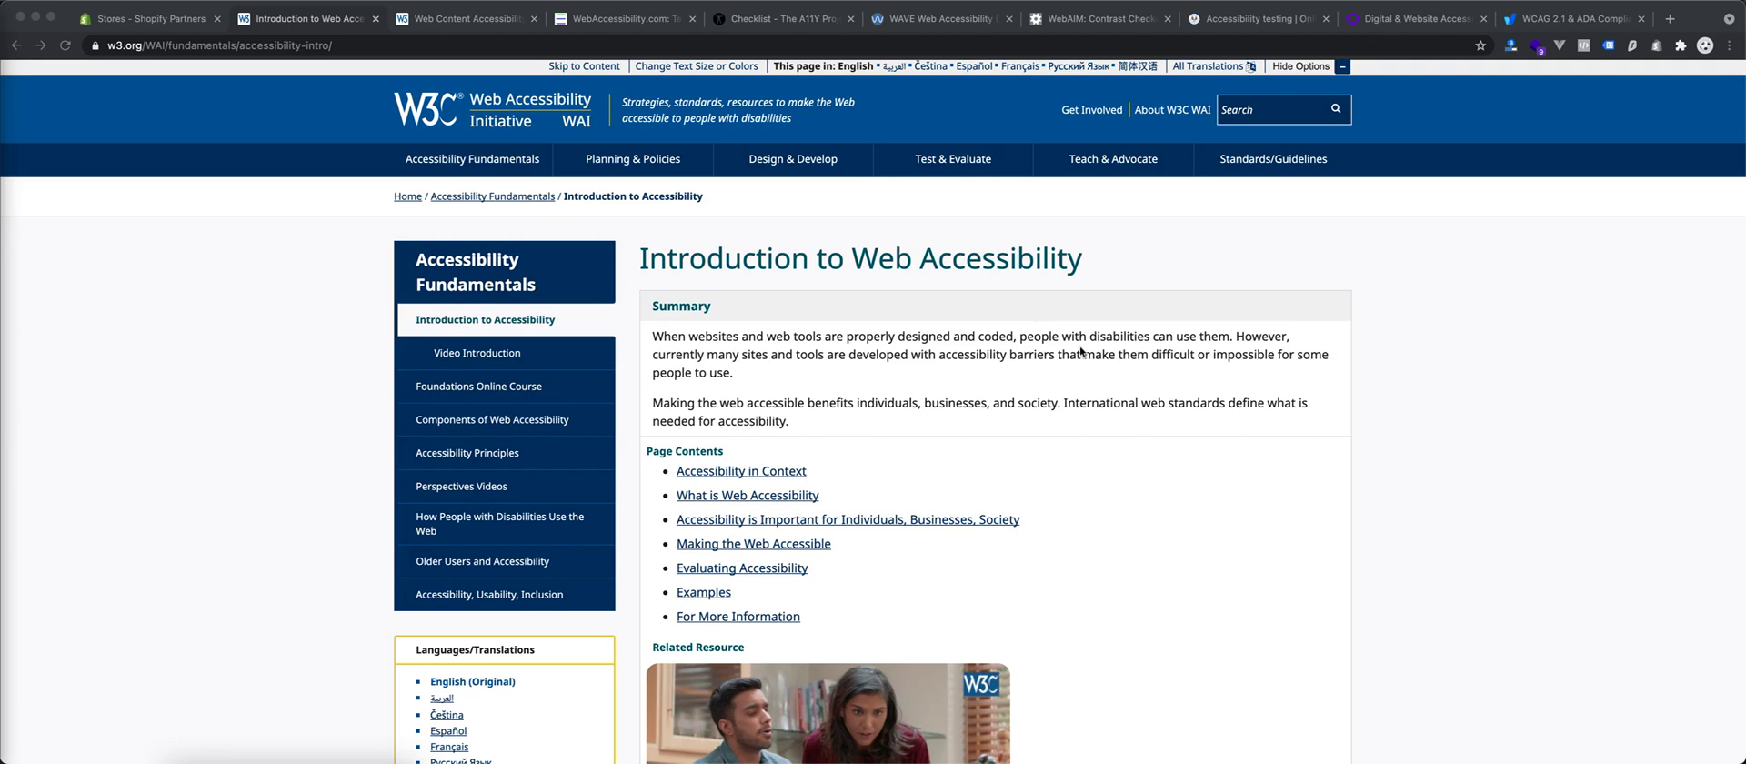
pyautogui.click(1153, 393)
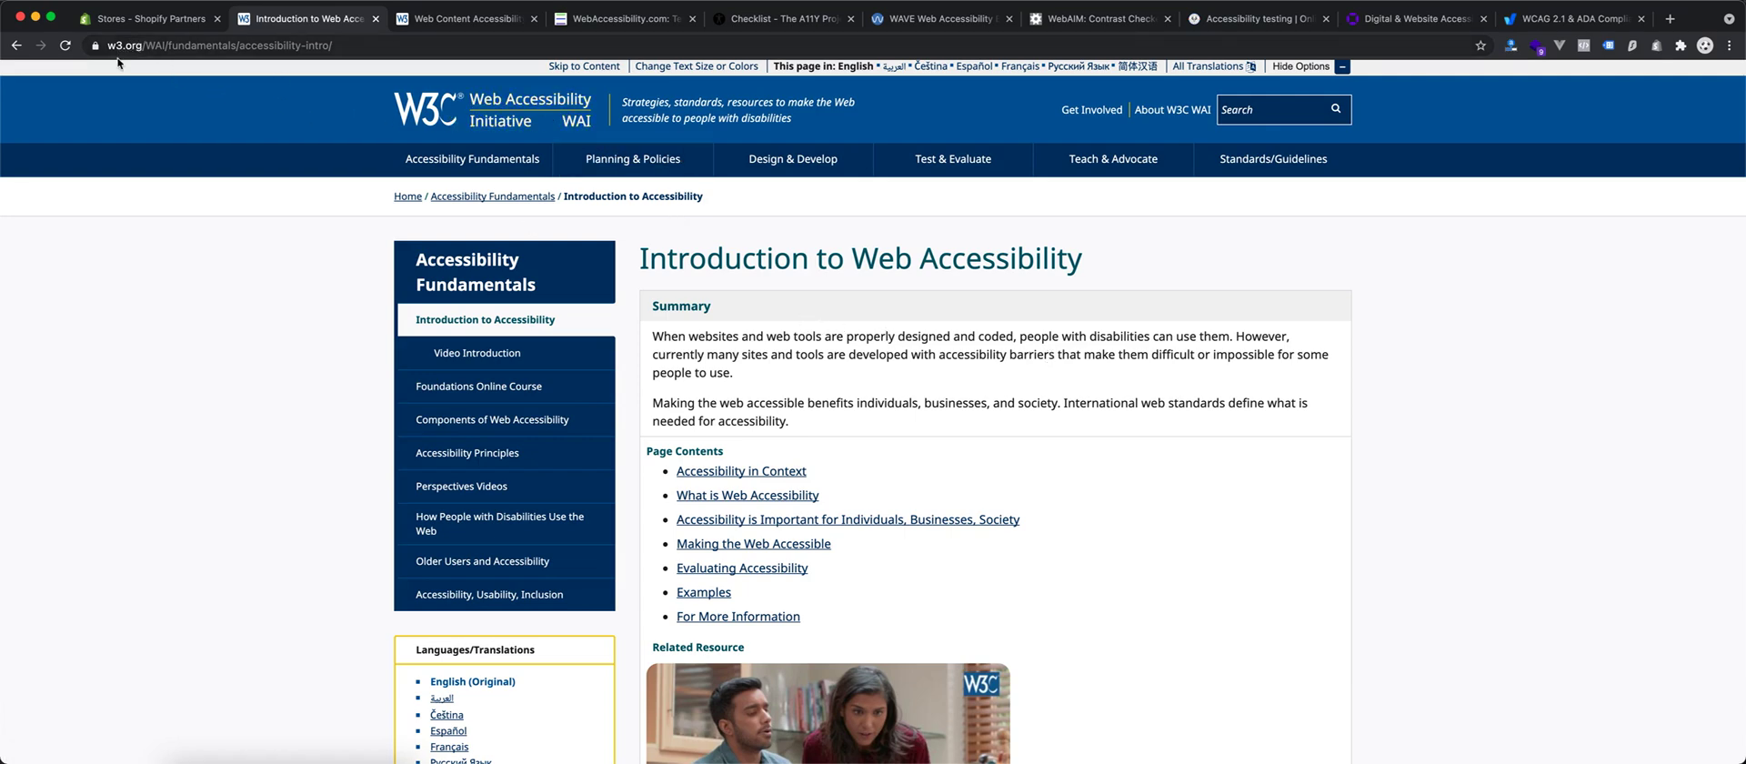
pyautogui.moveTo(751, 358); pyautogui.dragTo(1111, 480)
pyautogui.click(1111, 479)
pyautogui.scroll(-6, 554, 164)
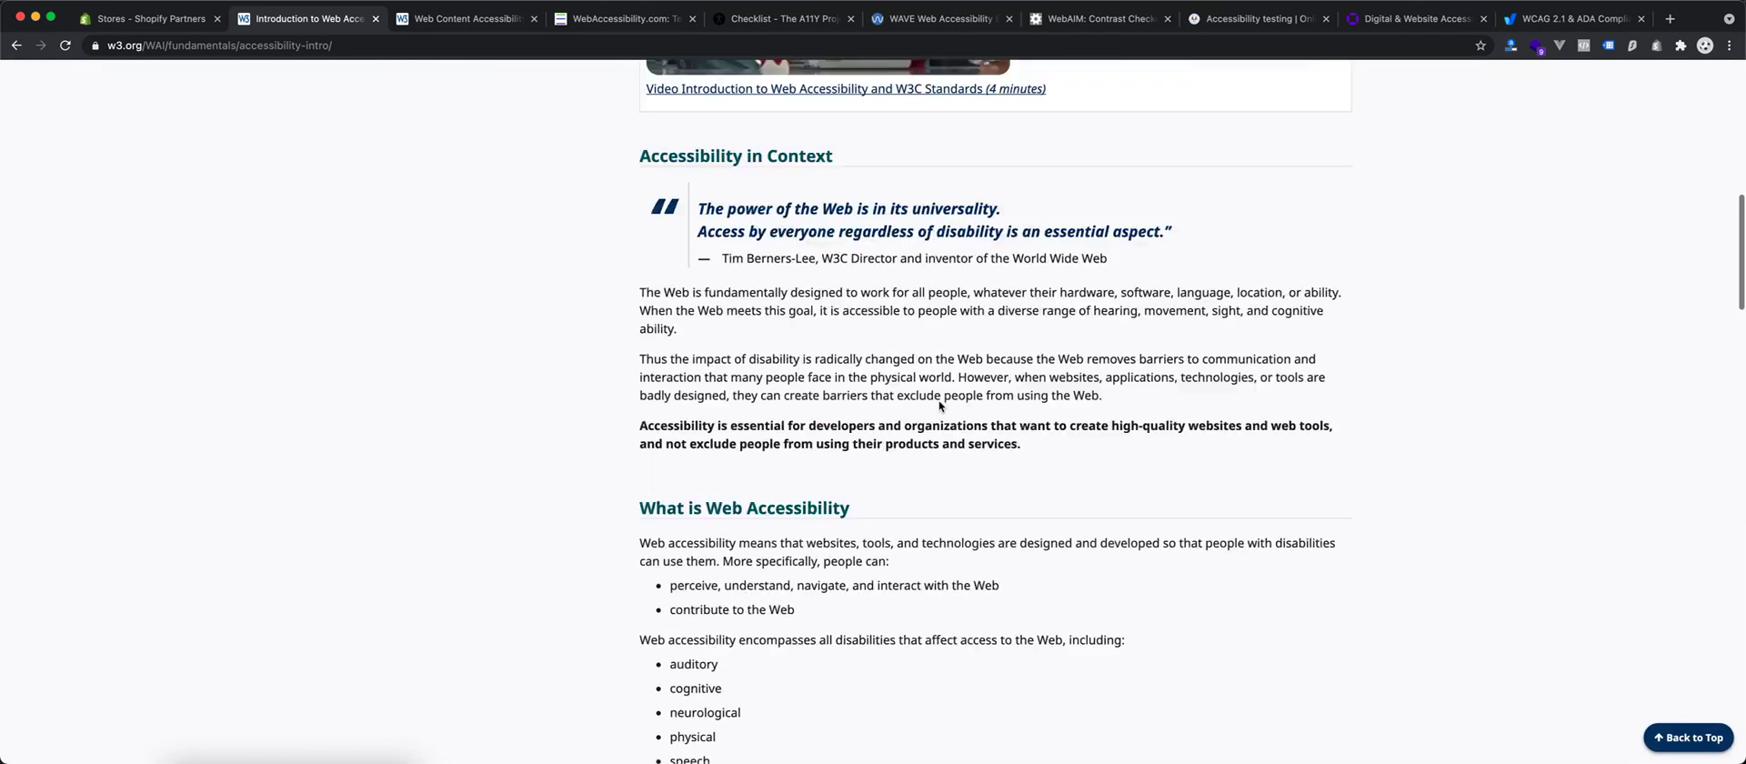
pyautogui.scroll(6, 979, 411)
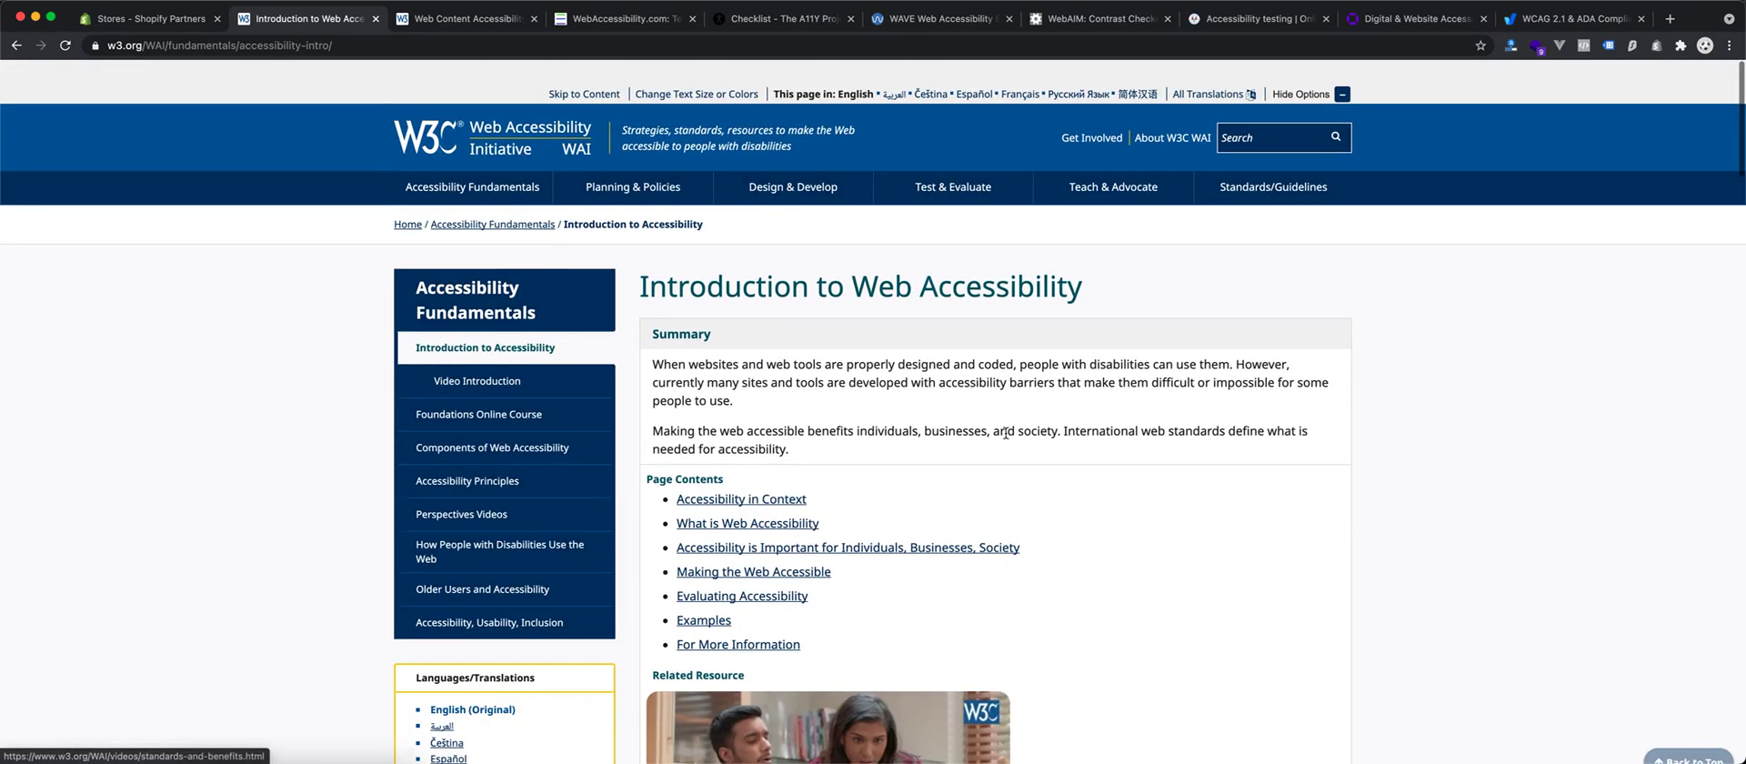
# Step: View the top of the WCAG 2.1 recommendation and review the URL testing page on WebAccessibility.com
pyautogui.click(455, 18)
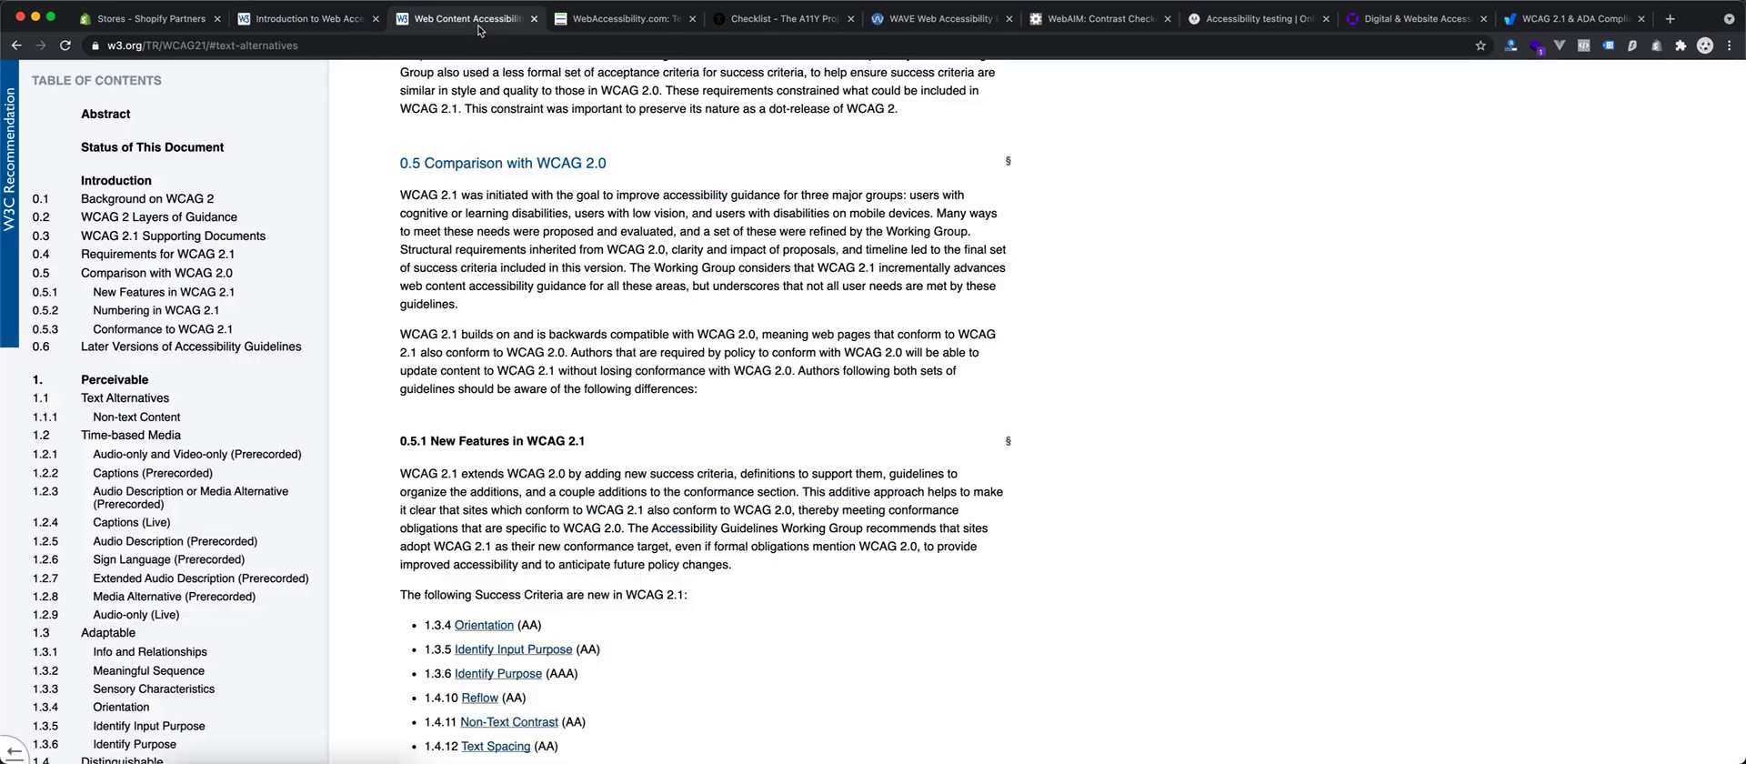
pyautogui.scroll(15, 543, 435)
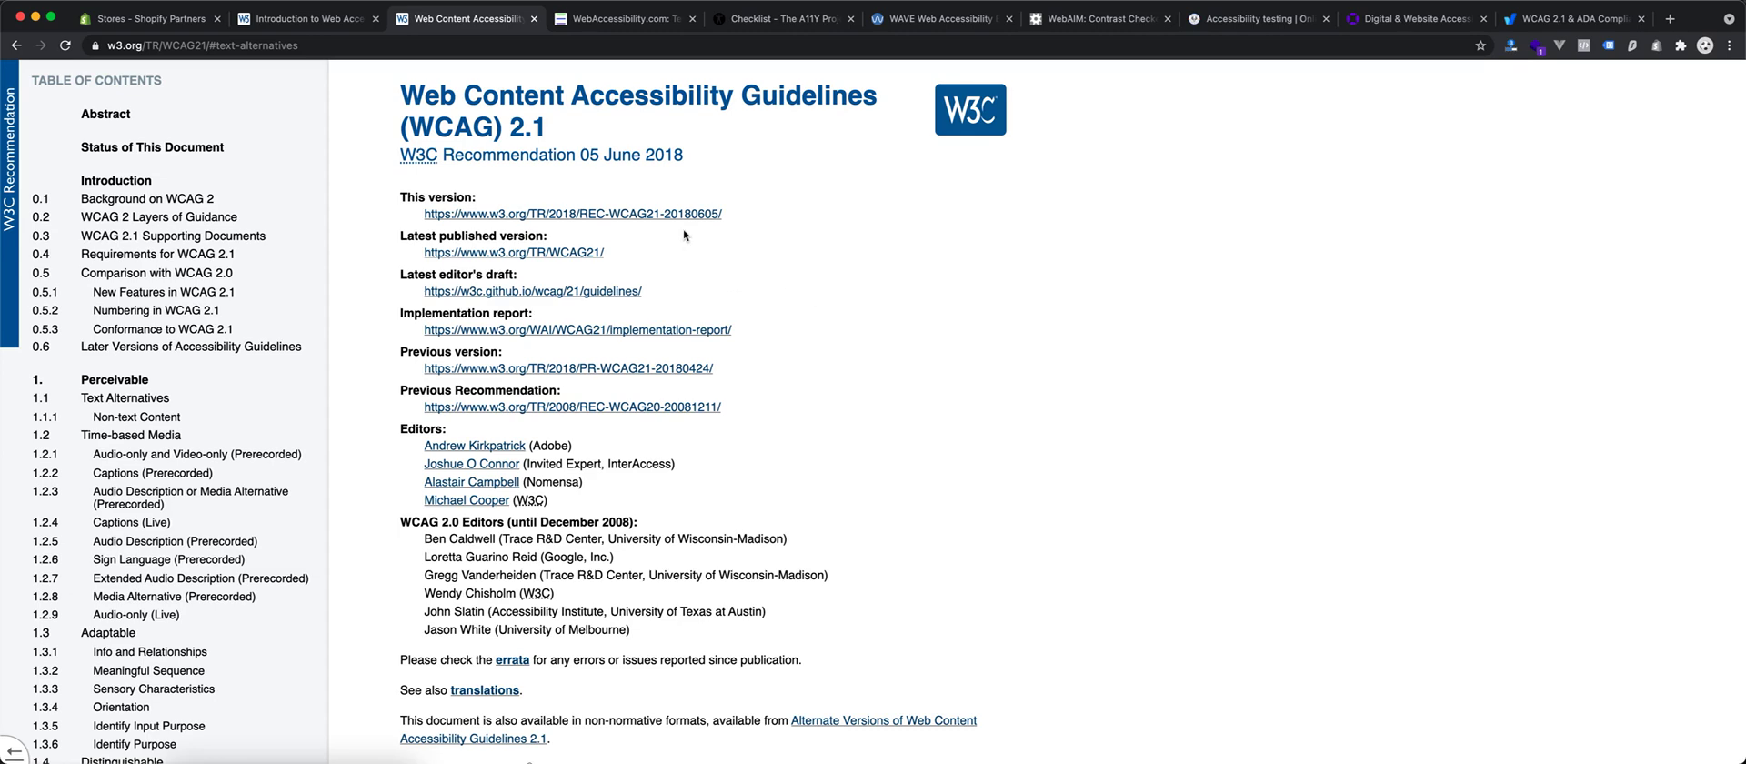
pyautogui.click(632, 25)
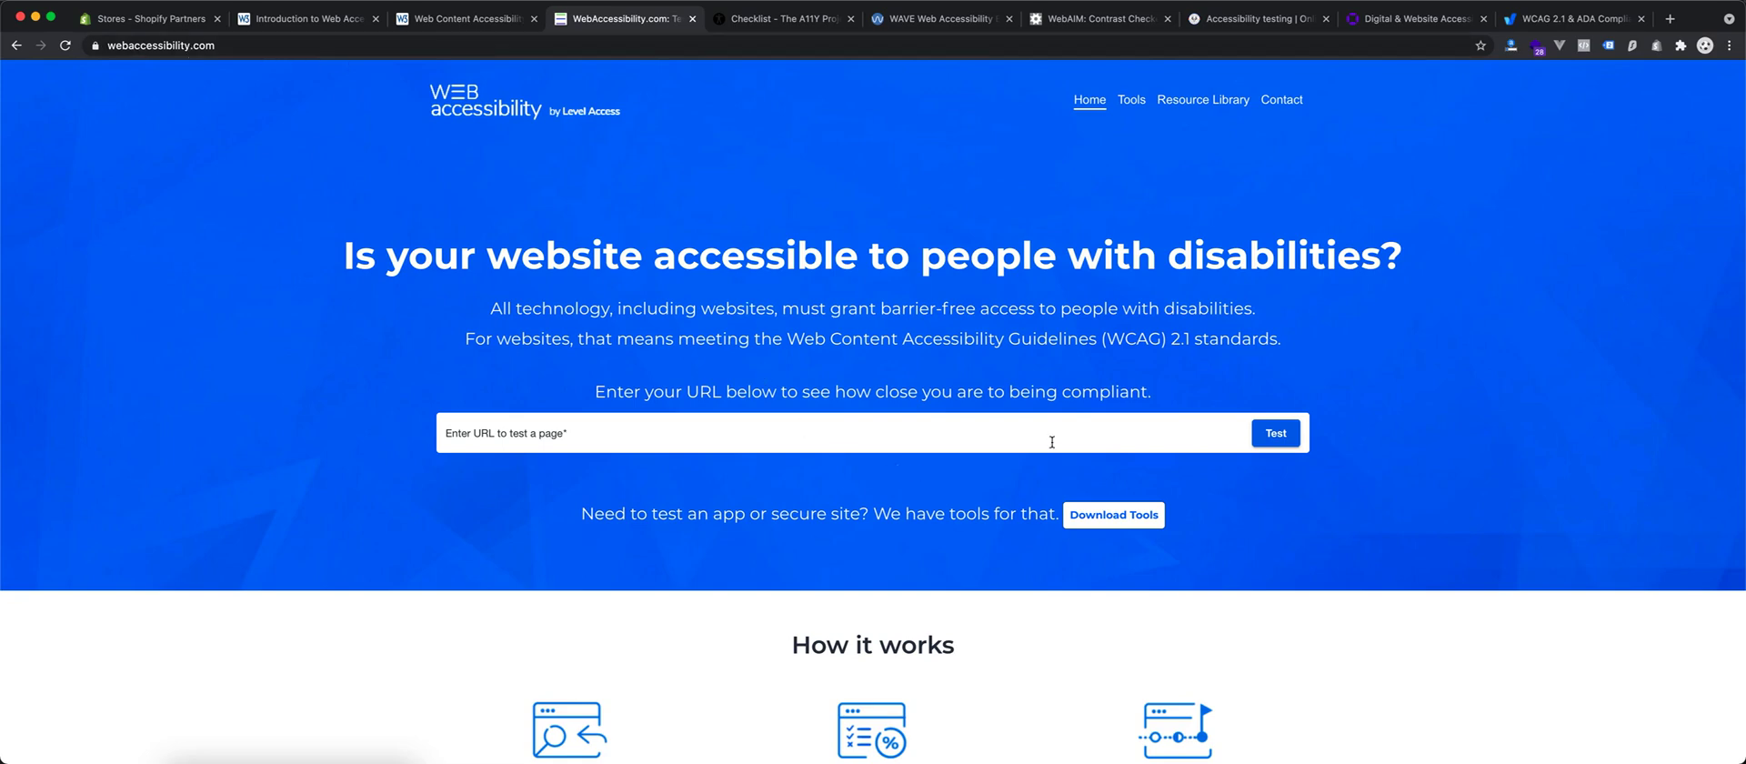
pyautogui.moveTo(938, 265); pyautogui.dragTo(1428, 339)
pyautogui.click(1417, 344)
pyautogui.click(898, 439)
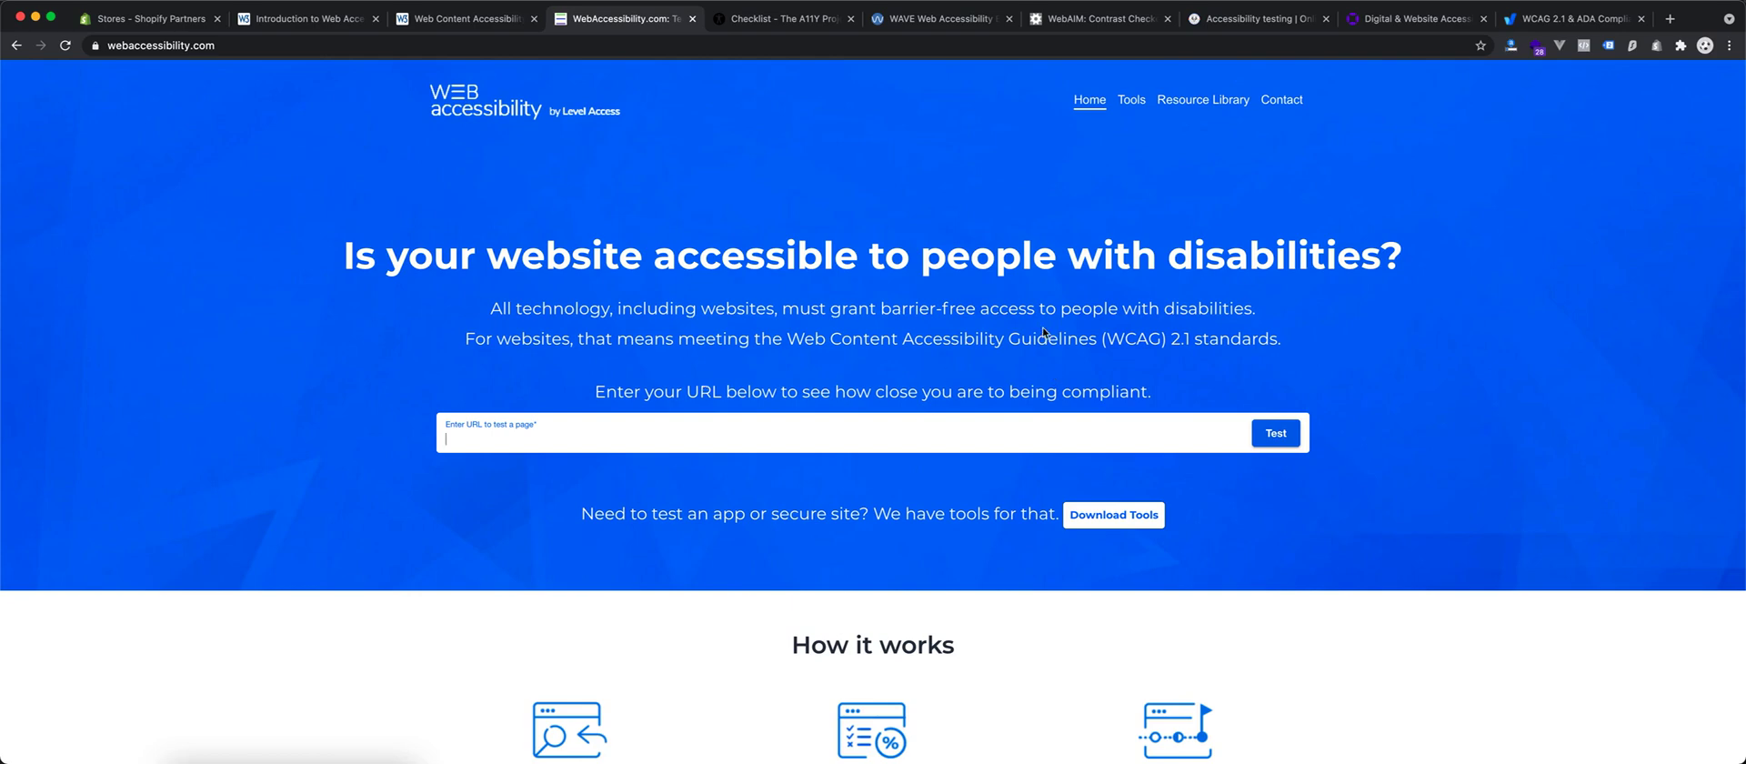
# Step: Examine the A, AA and AAA compliance levels described in the A11Y Project checklist
pyautogui.click(784, 18)
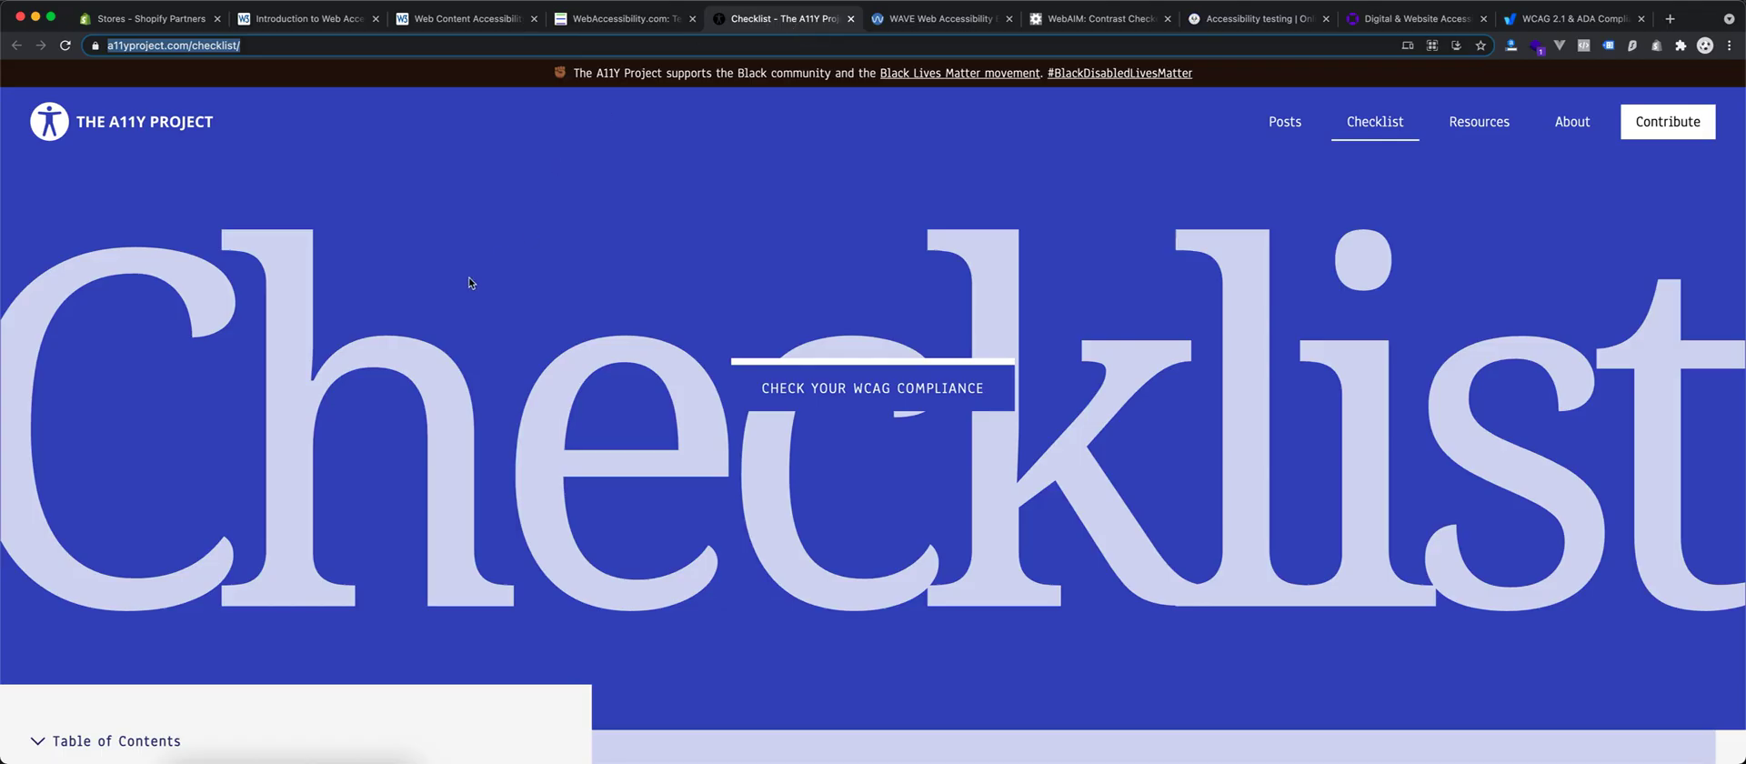
pyautogui.scroll(-5, 373, 264)
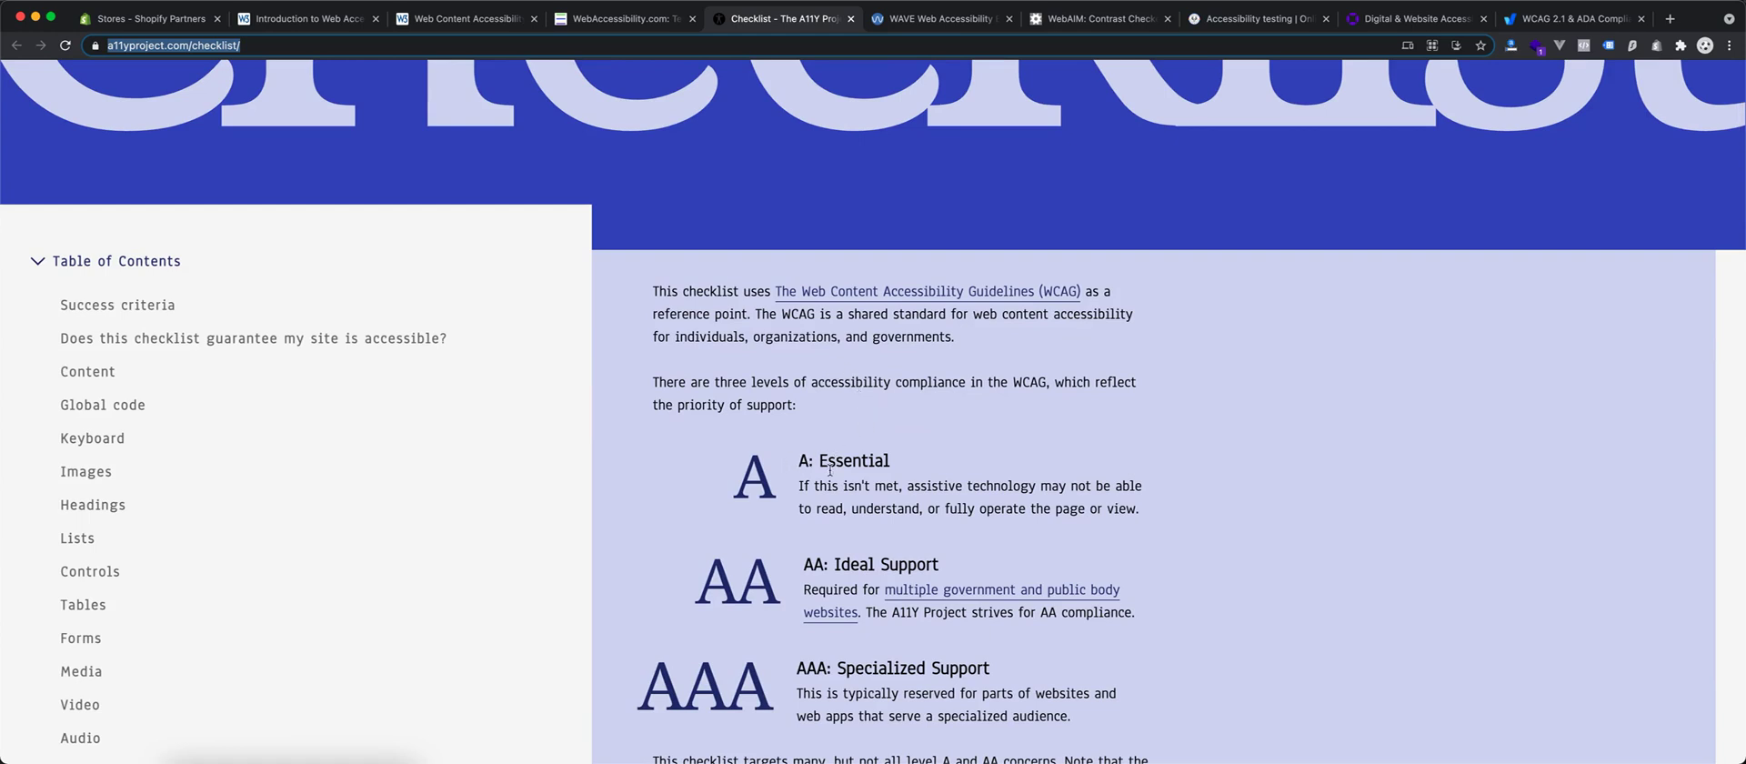
pyautogui.scroll(-1, 829, 471)
pyautogui.click(775, 402)
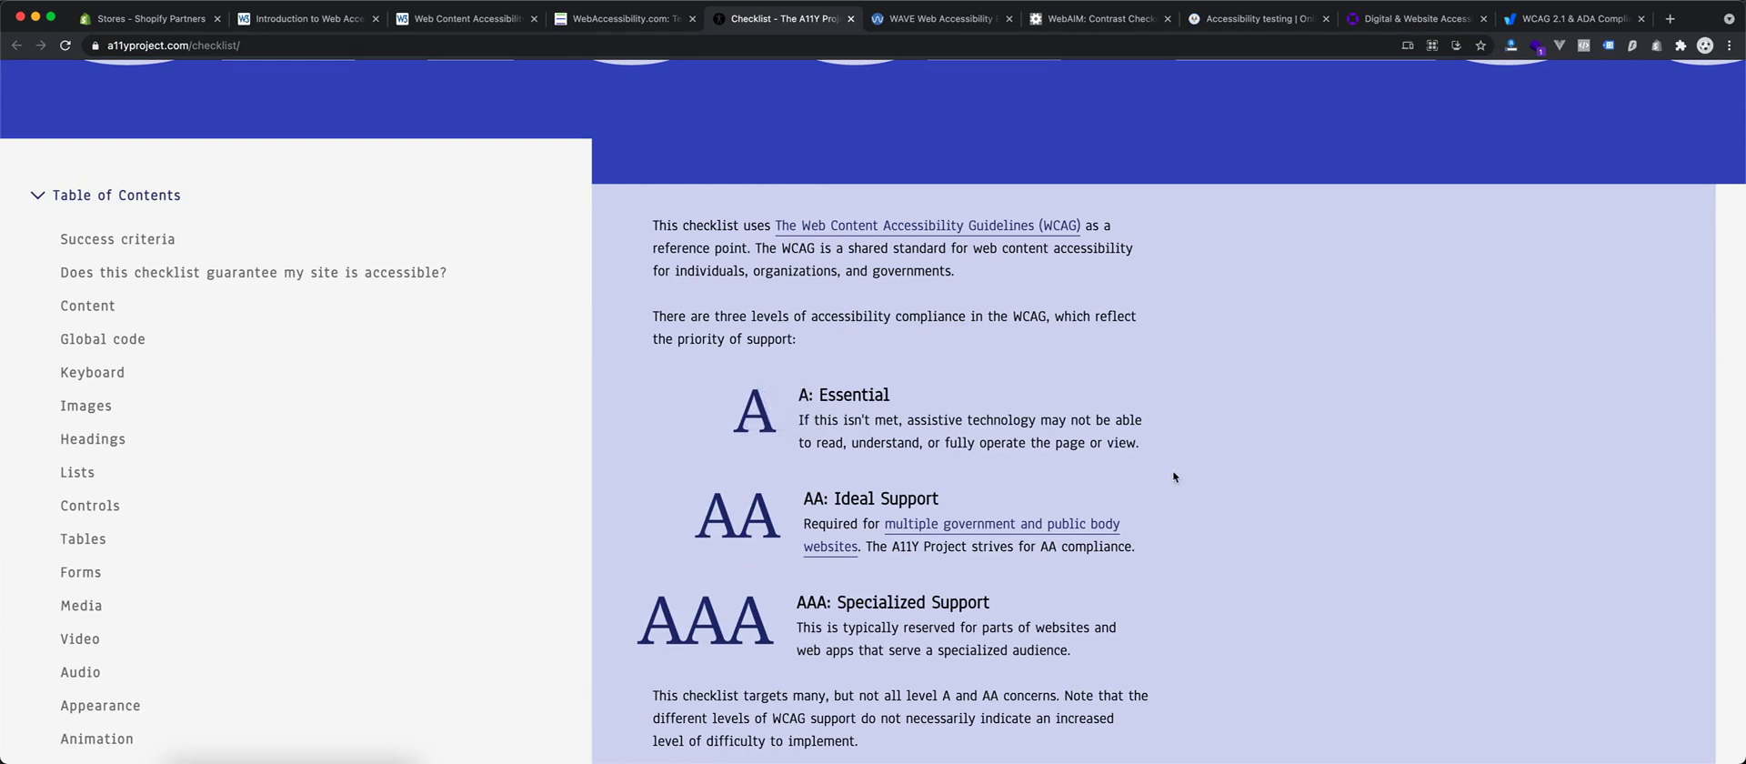
pyautogui.moveTo(827, 394); pyautogui.dragTo(1202, 455)
pyautogui.click(1191, 456)
pyautogui.moveTo(817, 395); pyautogui.dragTo(1227, 475)
pyautogui.click(1168, 469)
pyautogui.moveTo(830, 499); pyautogui.dragTo(939, 501)
pyautogui.moveTo(890, 602); pyautogui.dragTo(990, 604)
pyautogui.click(1088, 614)
# Step: View the WAVE evaluation tool page and examine the sample text, contrast ratio and color settings on WebAIM's Contrast Checker
pyautogui.click(962, 19)
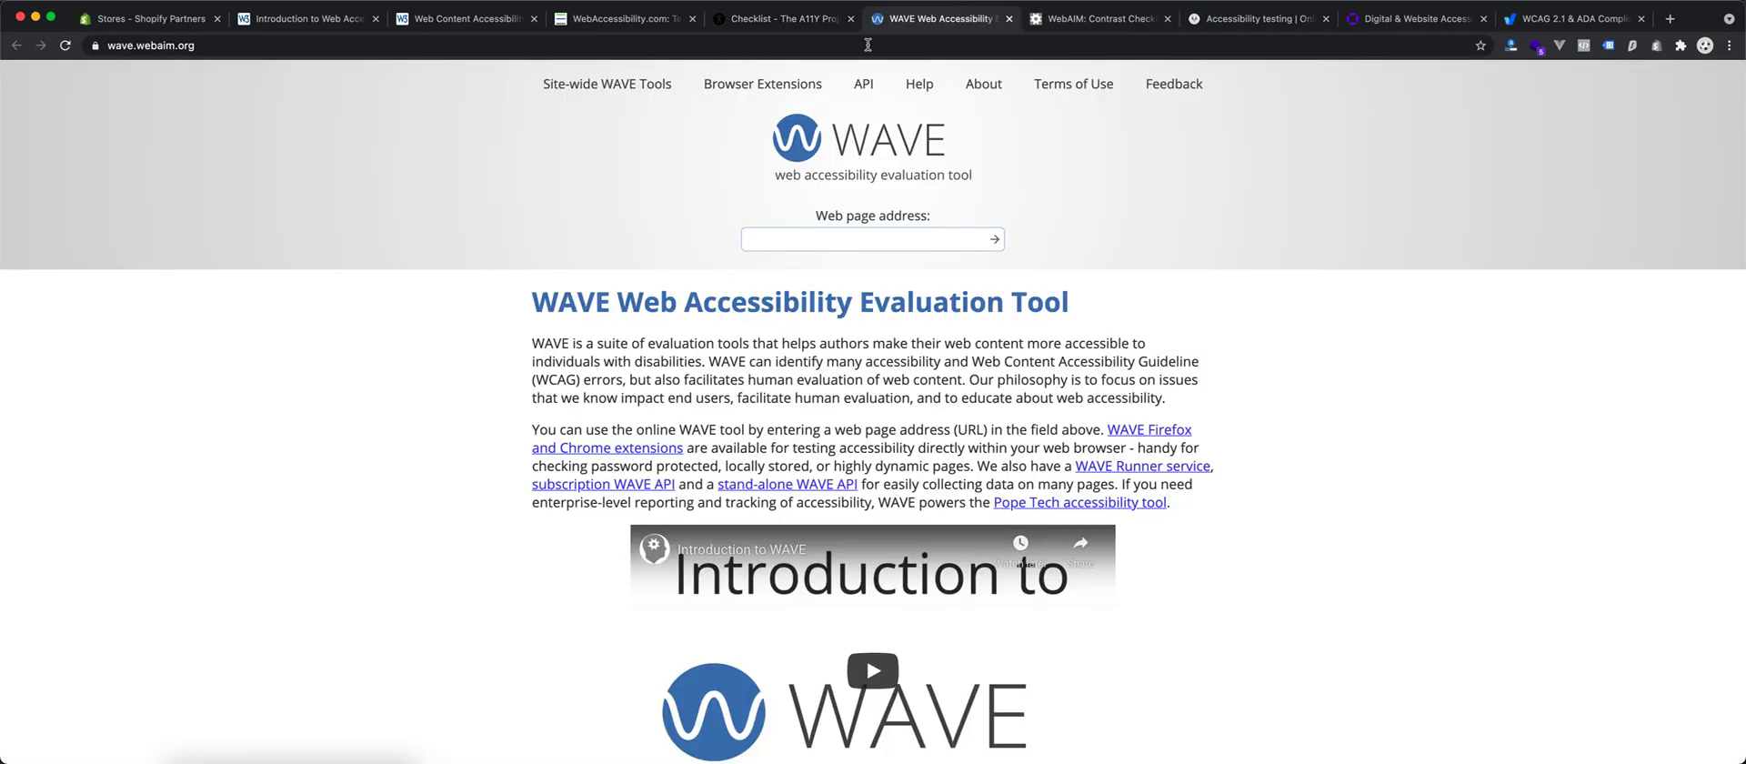
pyautogui.click(1107, 21)
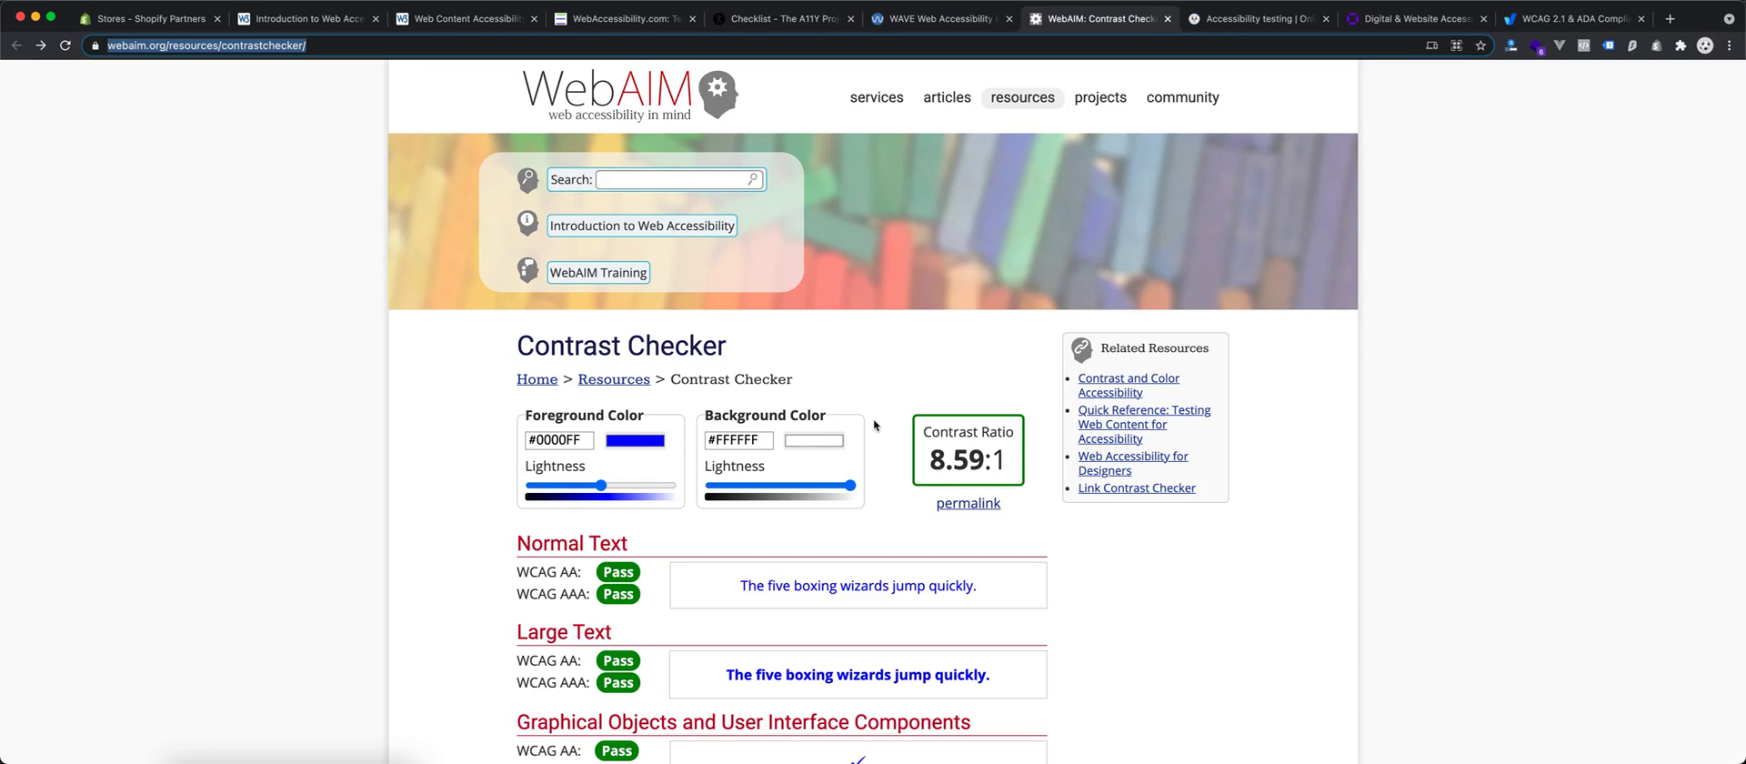
pyautogui.moveTo(766, 583); pyautogui.dragTo(1007, 595)
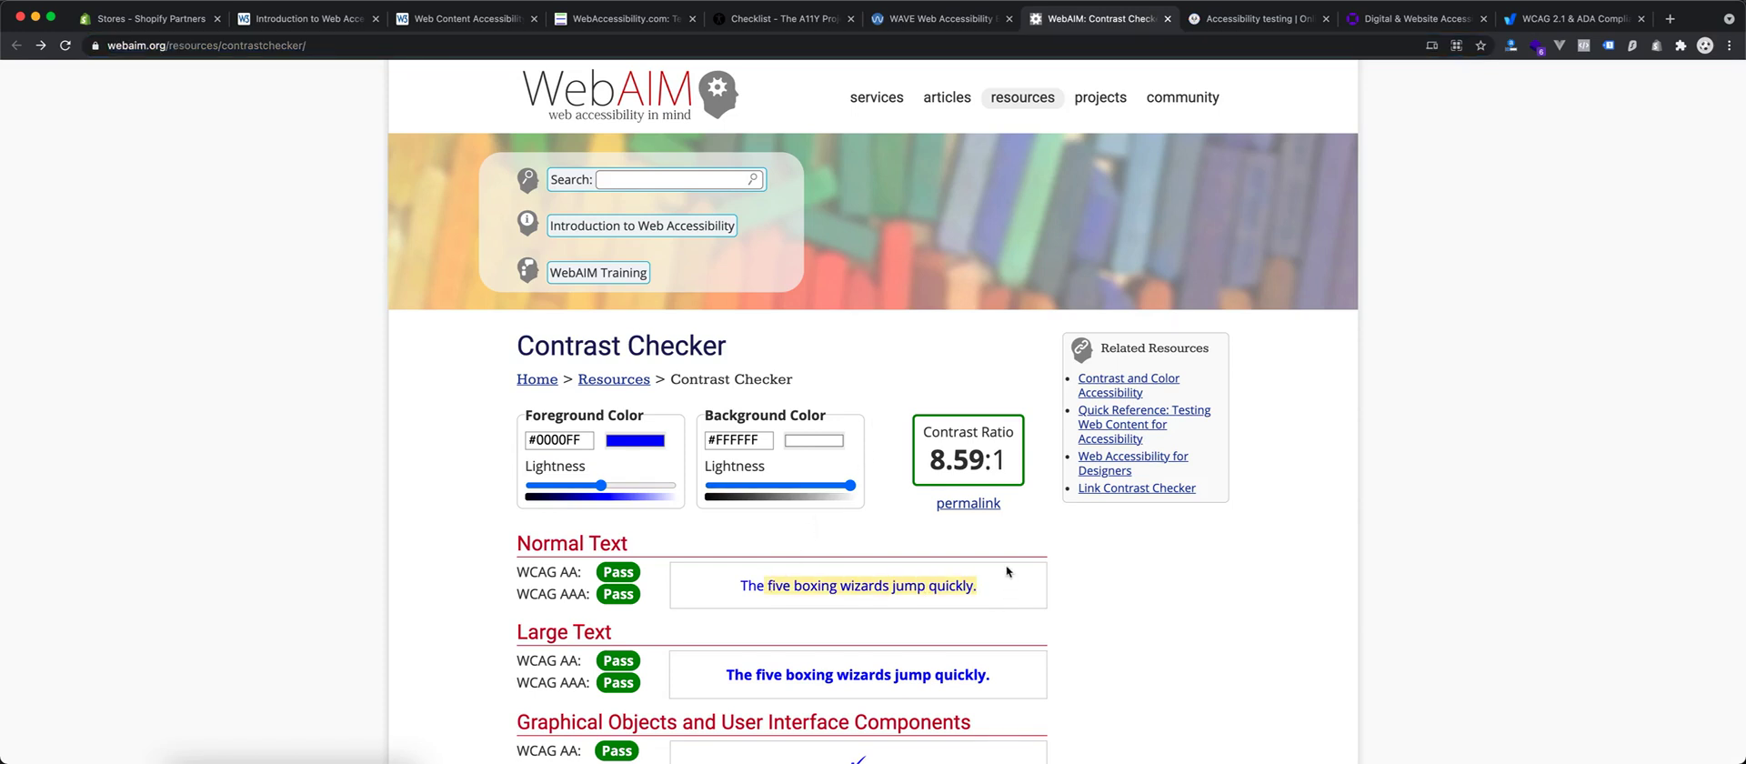
pyautogui.moveTo(927, 460); pyautogui.dragTo(1005, 461)
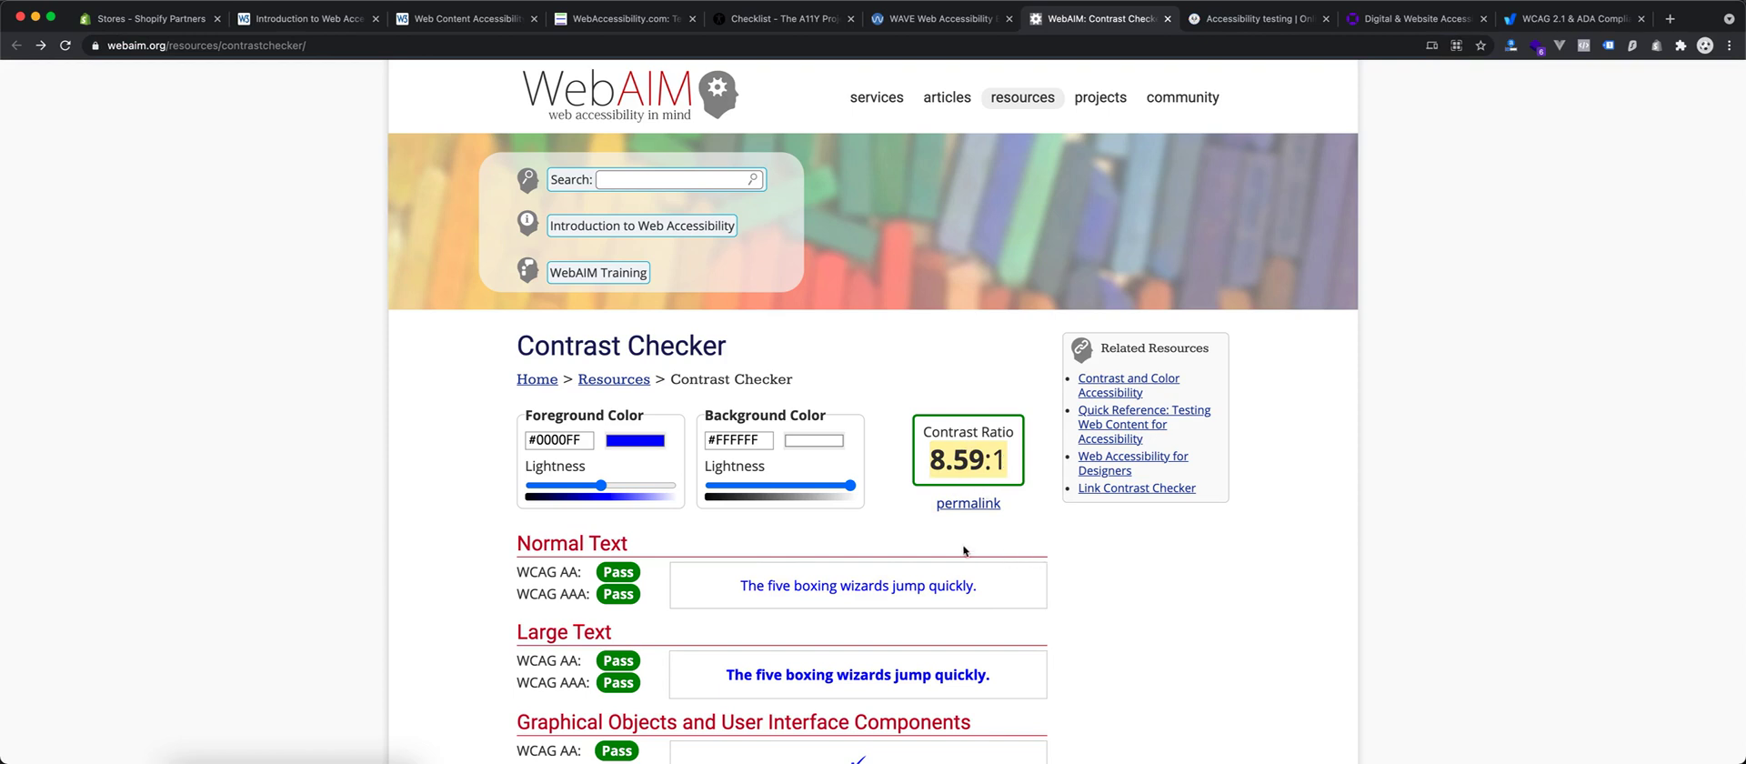
pyautogui.moveTo(737, 416); pyautogui.dragTo(823, 419)
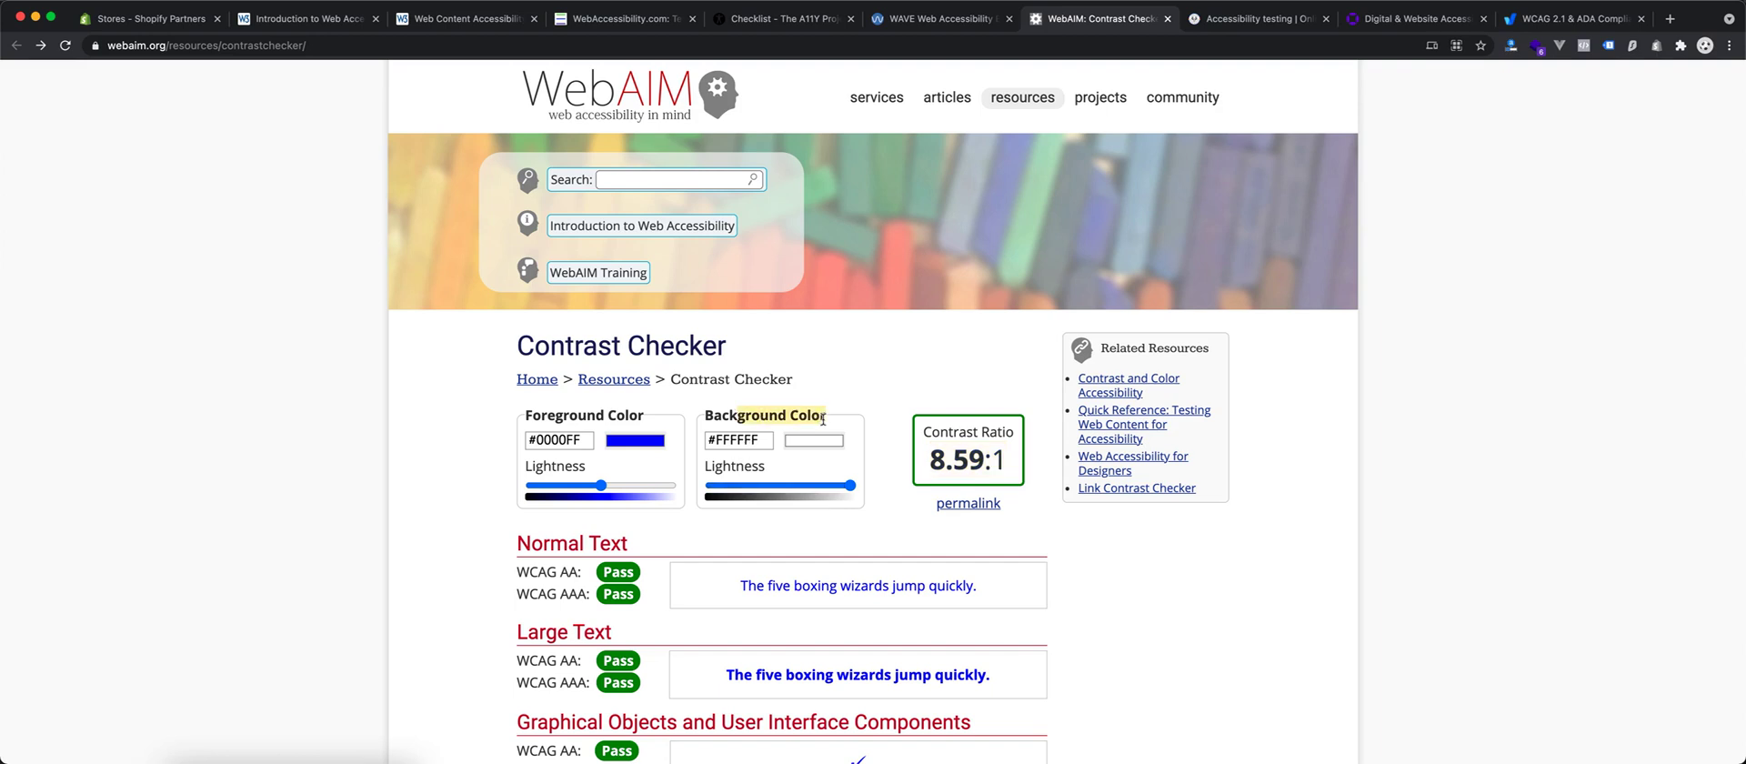
pyautogui.moveTo(587, 415); pyautogui.dragTo(525, 416)
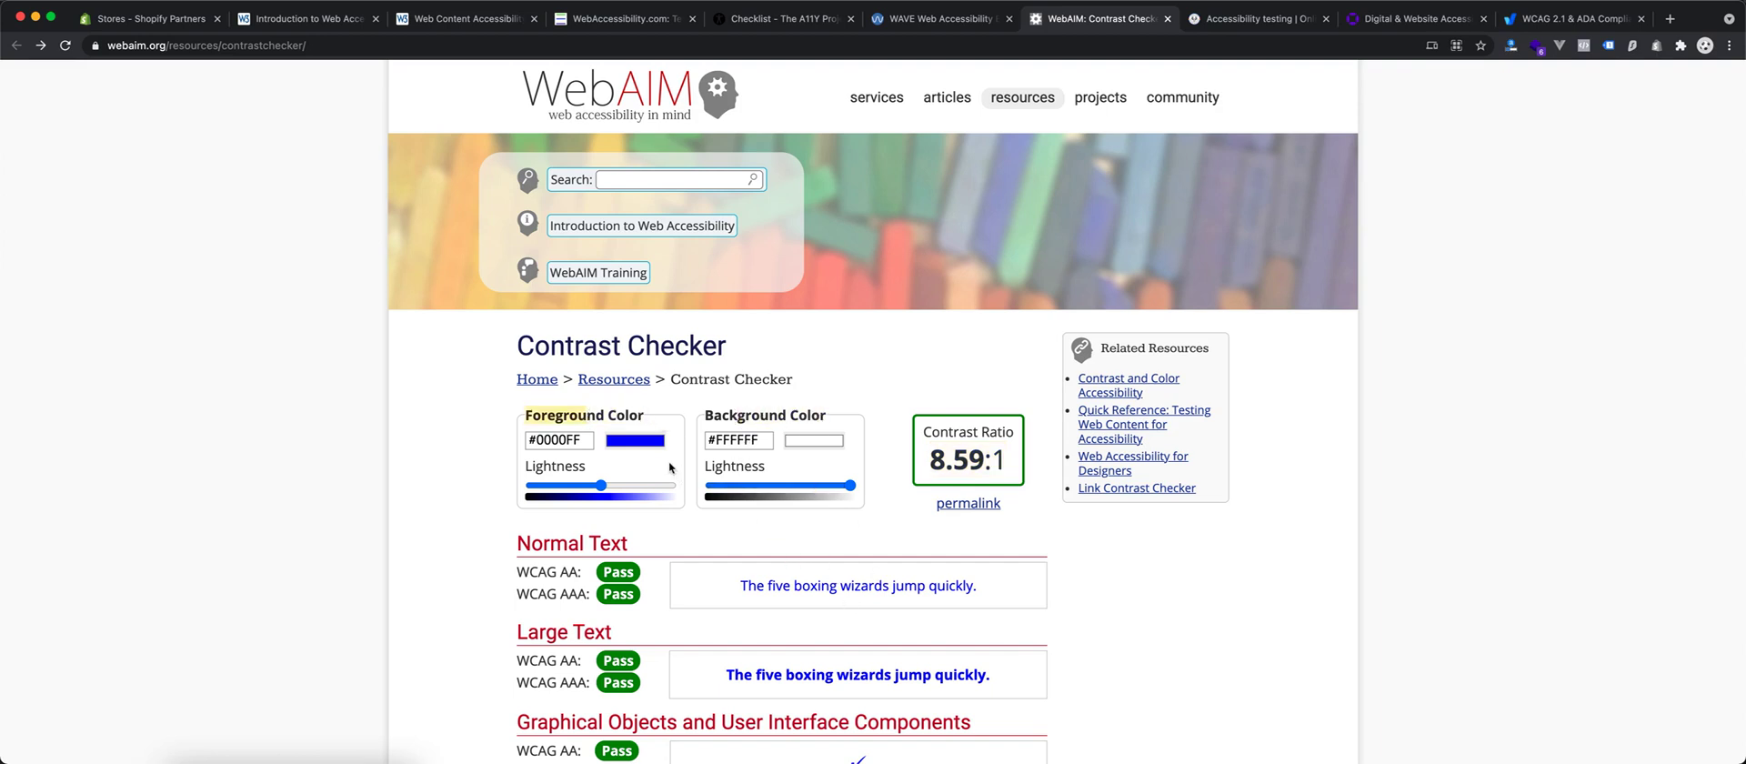
# Step: Set the Contrast Checker's background color to #000000 and compare the contrast result with the A11Y Project checklist's levels
pyautogui.click(842, 448)
pyautogui.moveTo(839, 518); pyautogui.dragTo(786, 552)
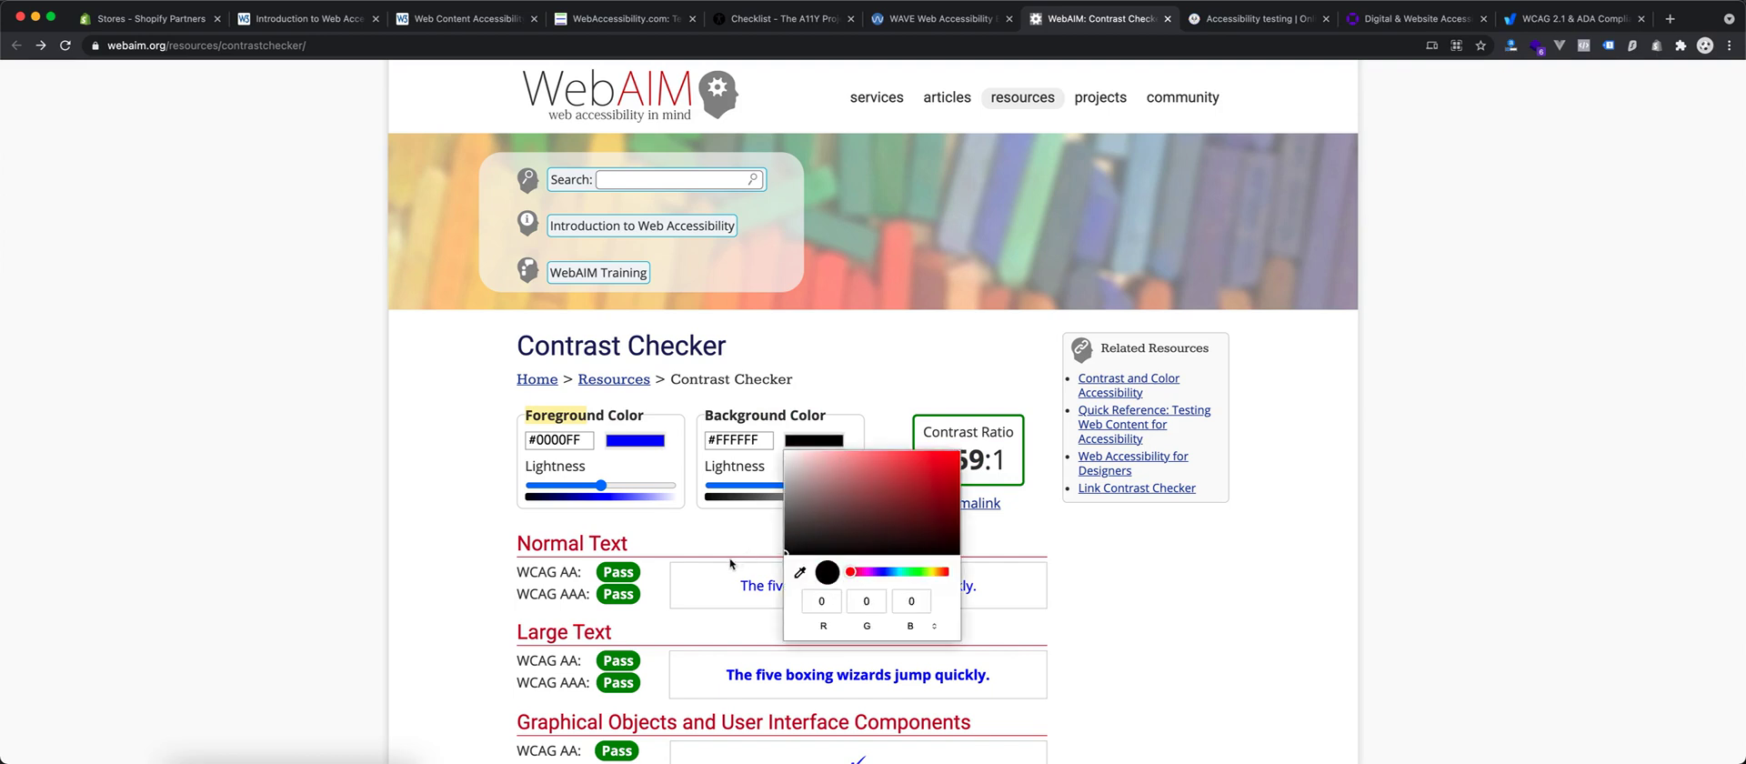
pyautogui.click(1041, 579)
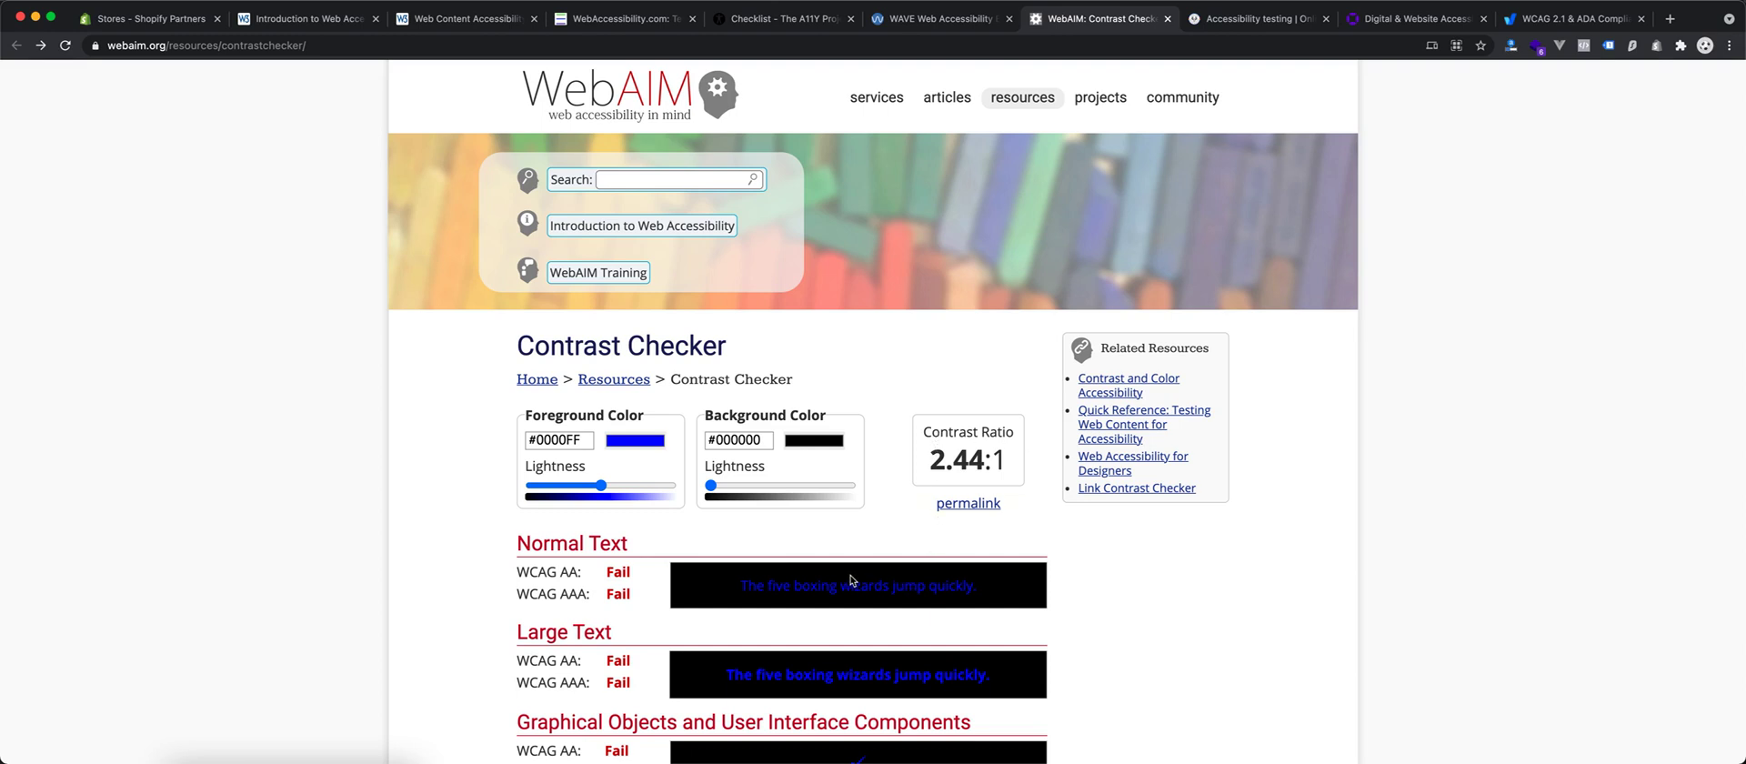
pyautogui.moveTo(926, 460); pyautogui.dragTo(1018, 465)
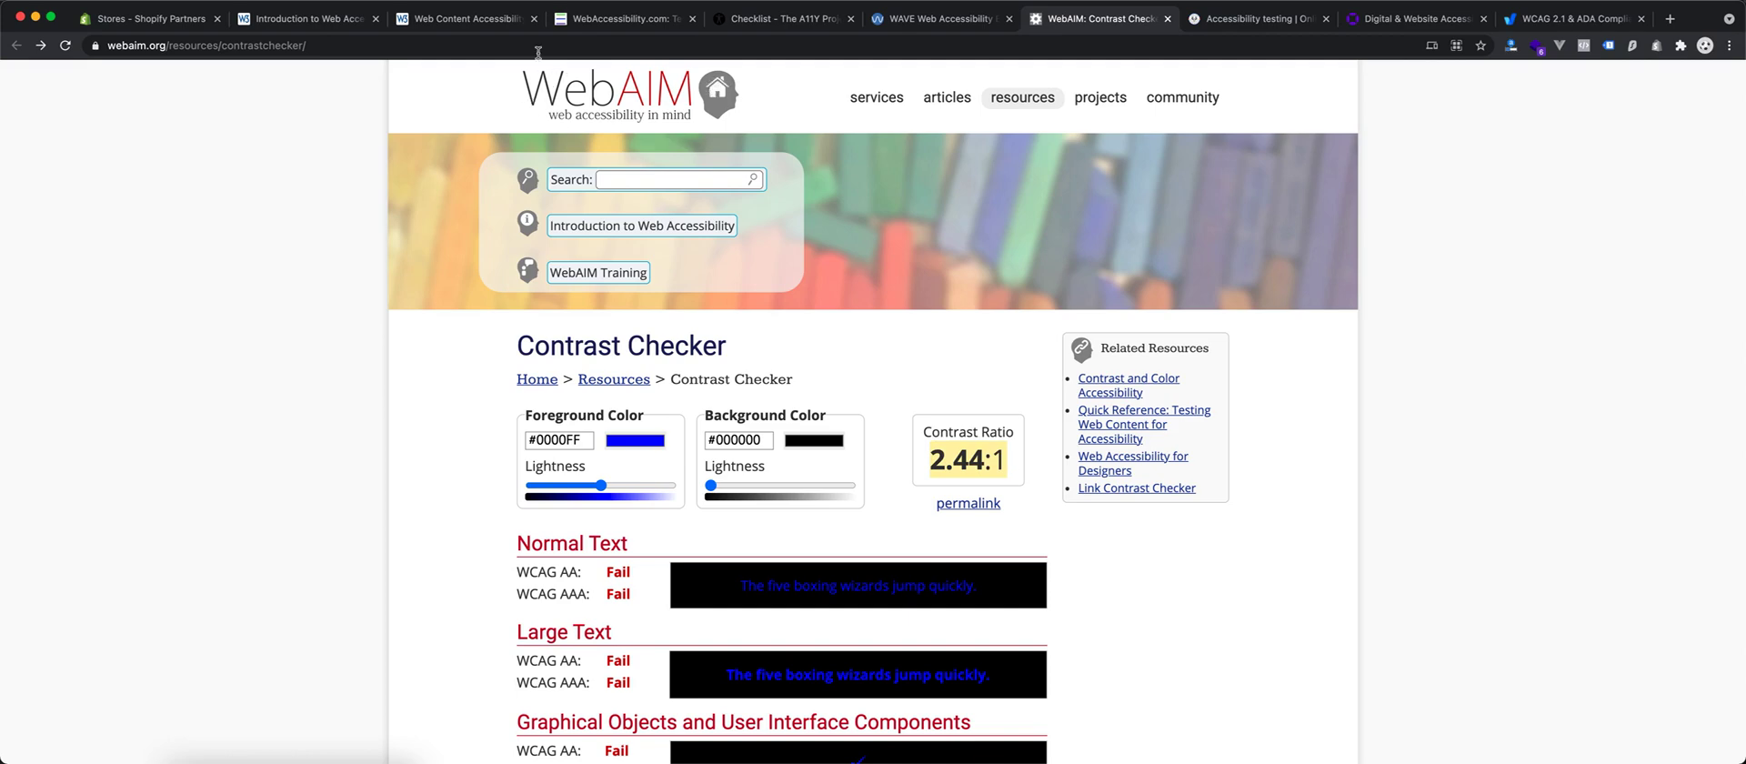
pyautogui.click(759, 29)
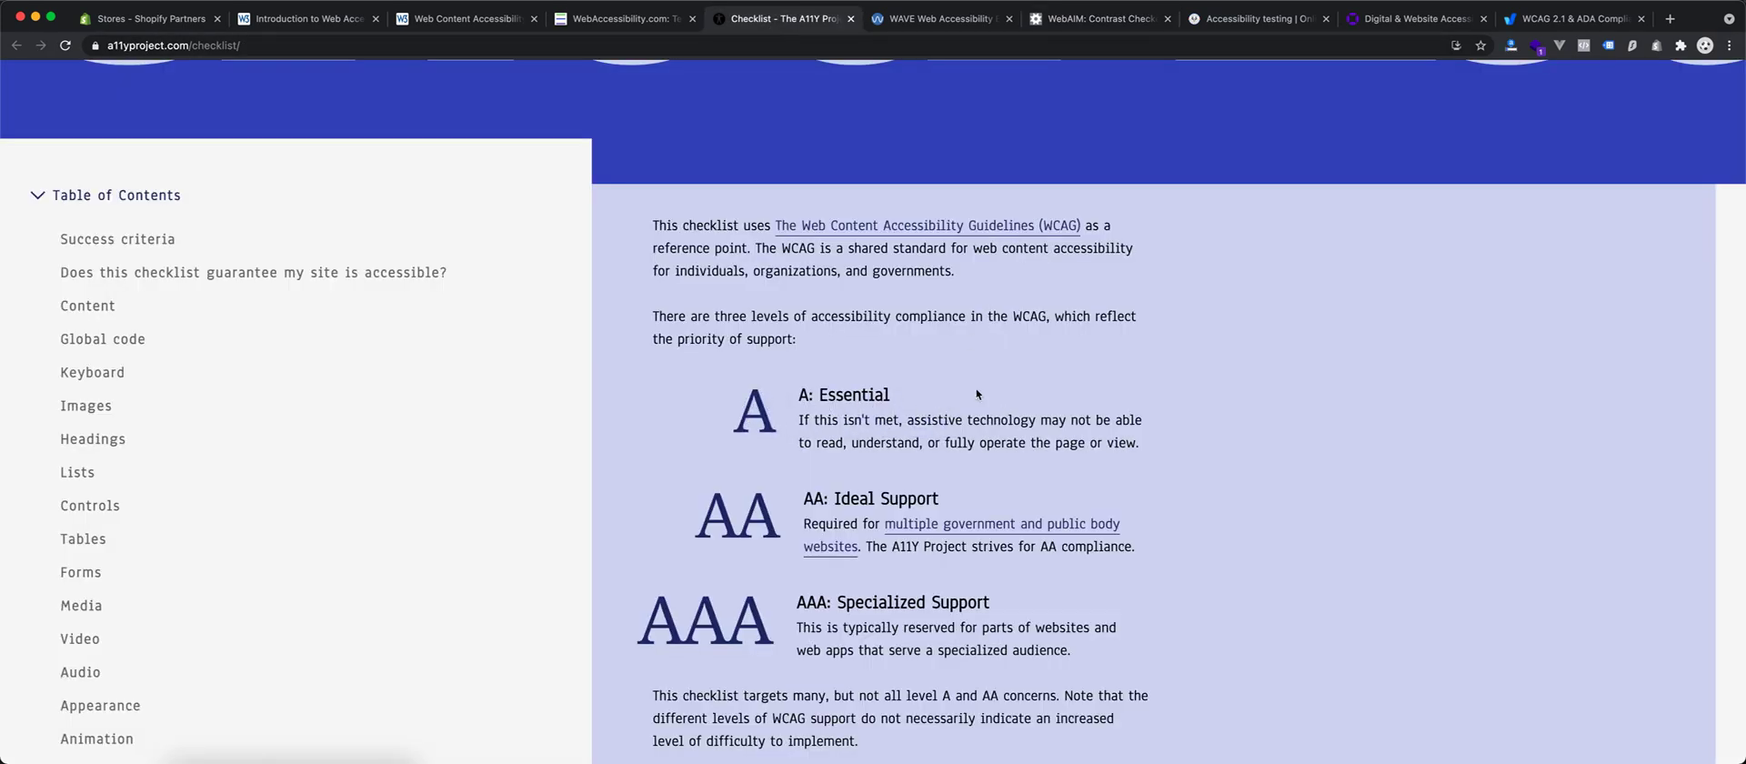
pyautogui.click(1103, 18)
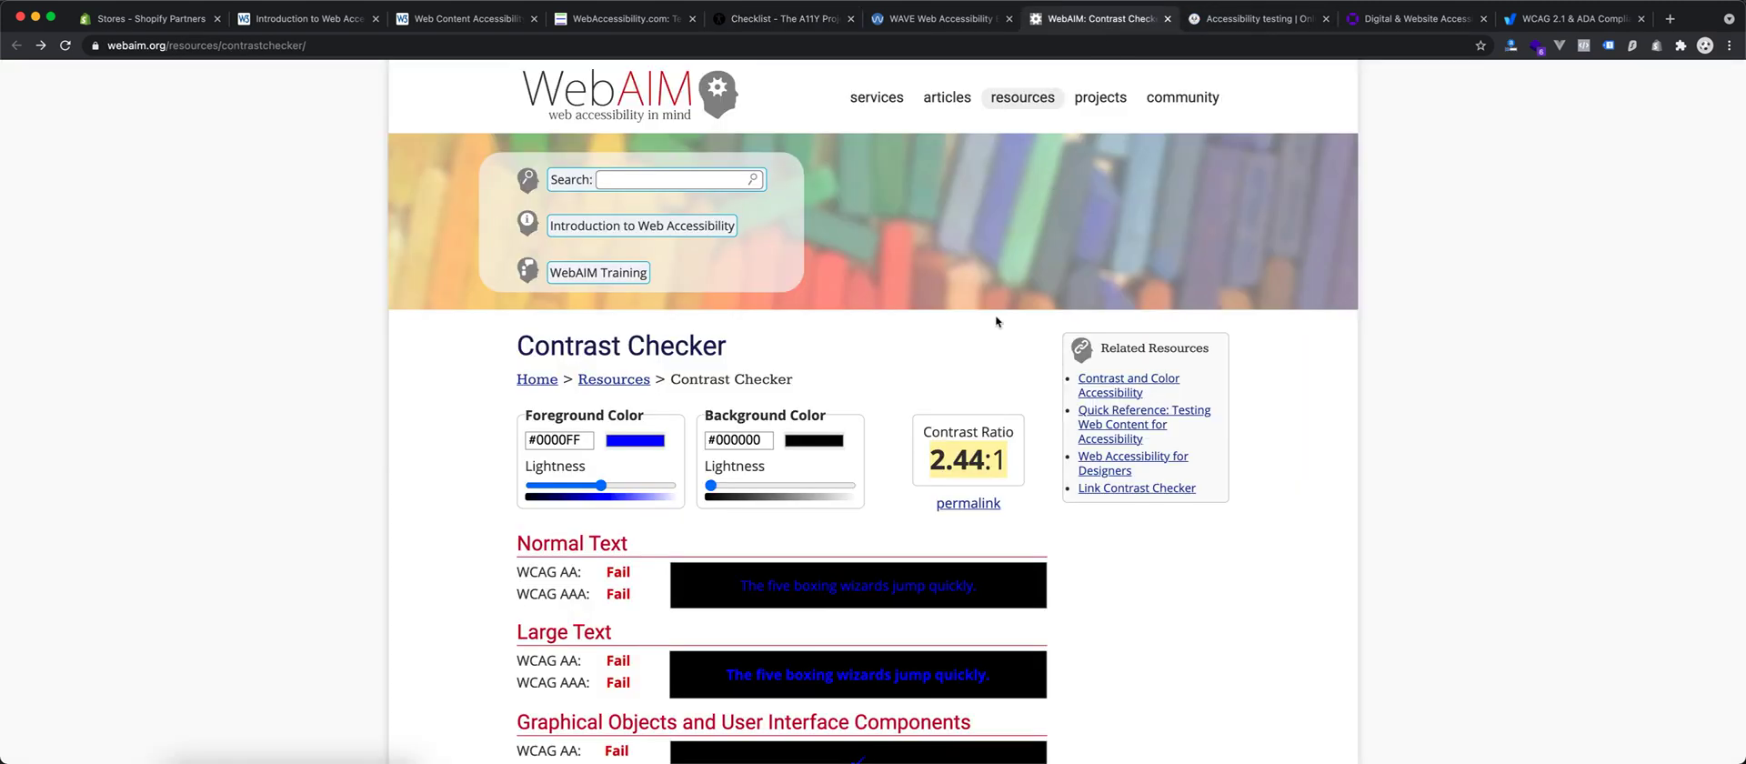
pyautogui.moveTo(950, 459); pyautogui.dragTo(997, 461)
pyautogui.click(987, 461)
# Step: Set the foreground color to dark gray #303030 and inspect the contrast ratio and normal text sample
pyautogui.click(646, 442)
pyautogui.moveTo(667, 506); pyautogui.dragTo(574, 543)
pyautogui.click(826, 544)
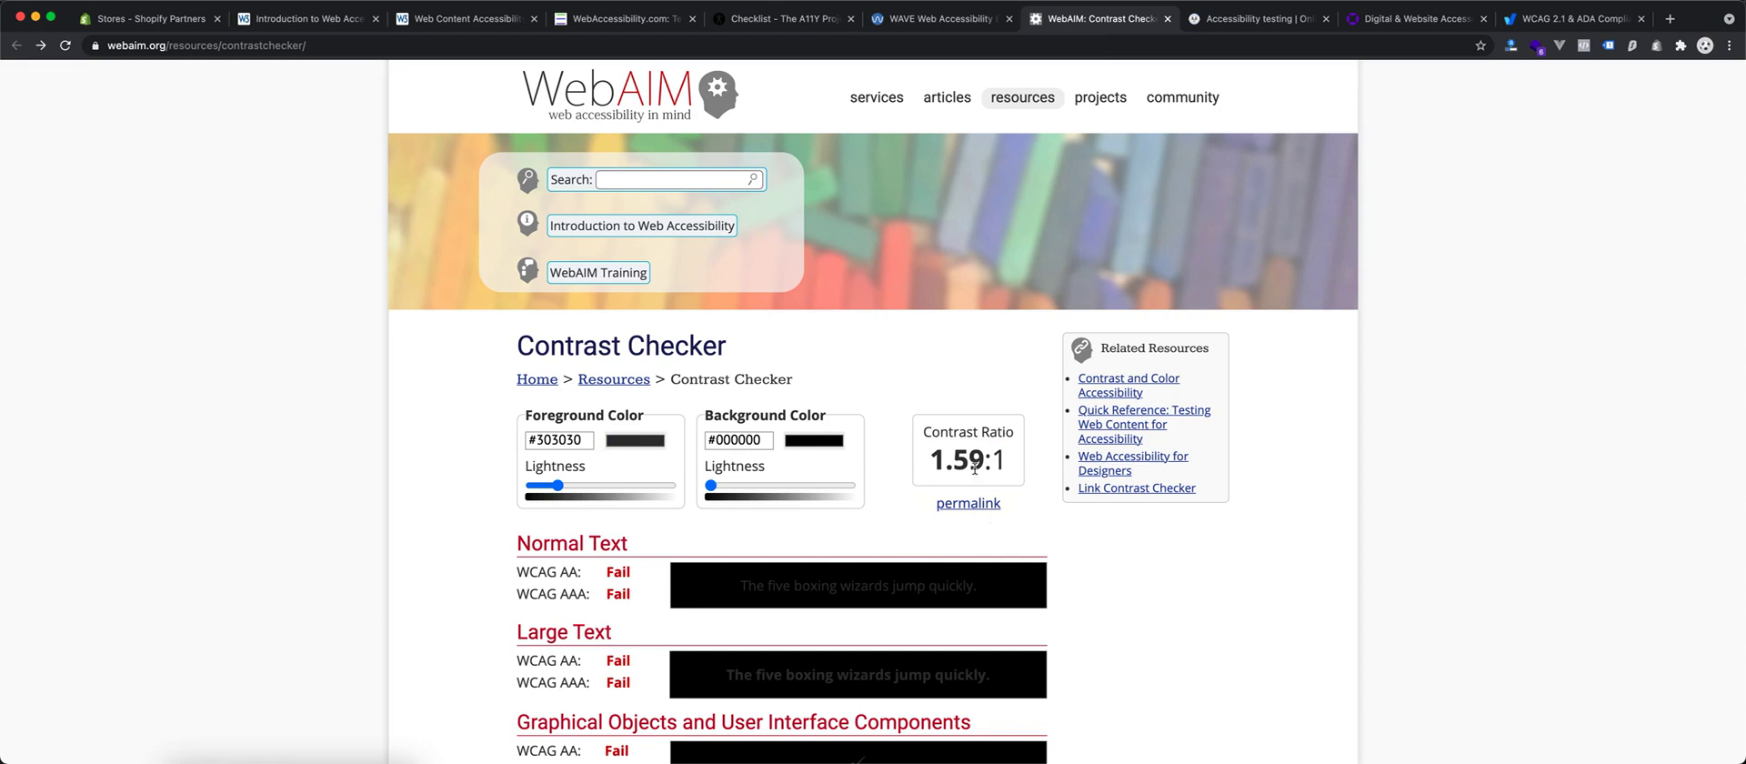
pyautogui.moveTo(954, 458); pyautogui.dragTo(1016, 468)
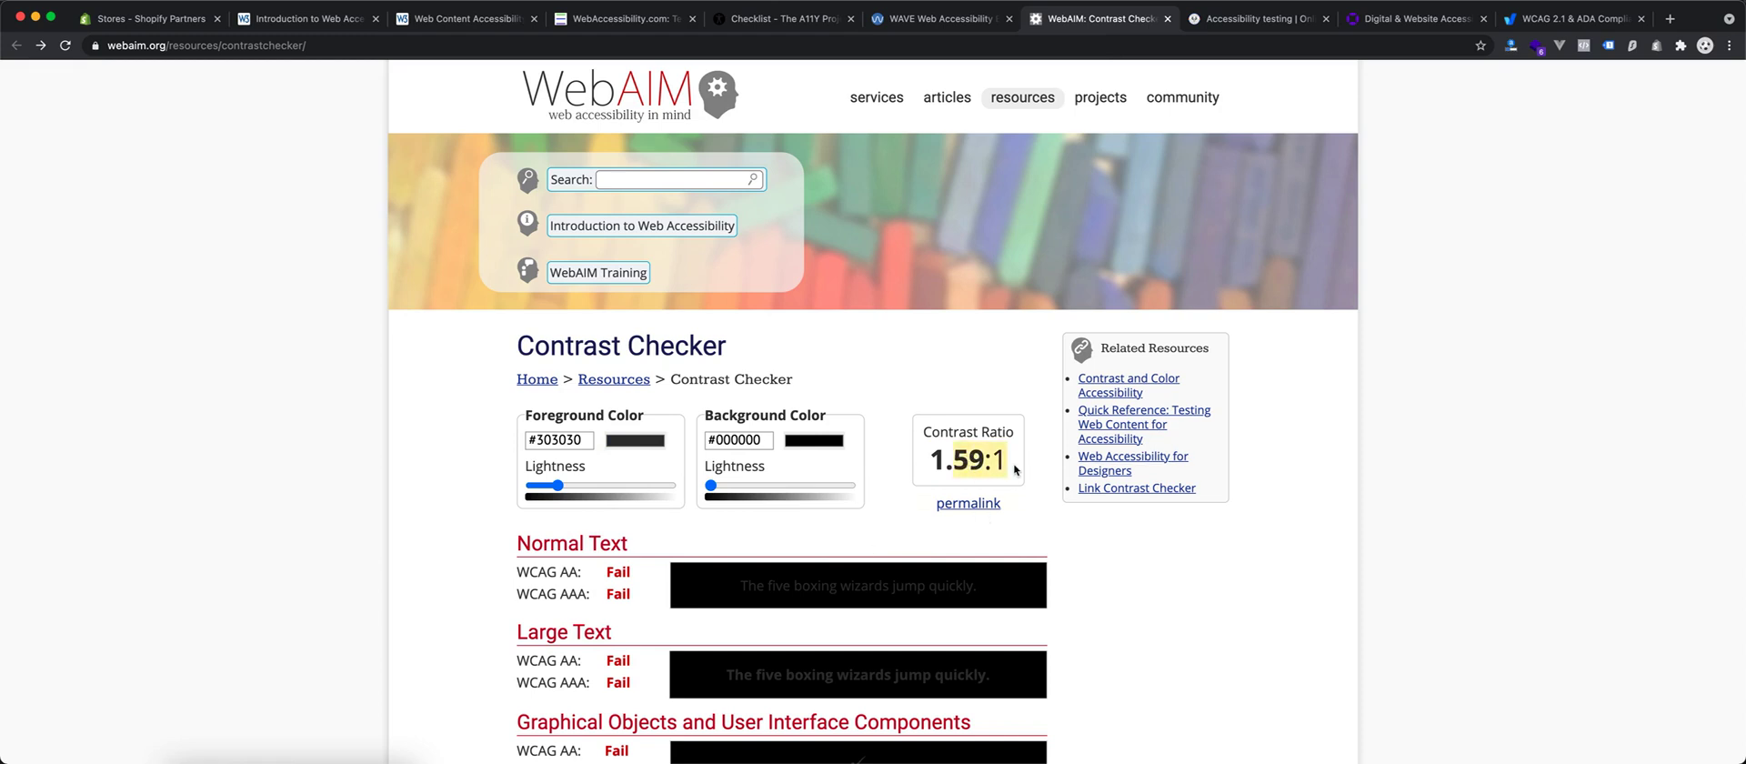
pyautogui.click(624, 574)
pyautogui.moveTo(767, 583); pyautogui.dragTo(994, 607)
pyautogui.click(994, 607)
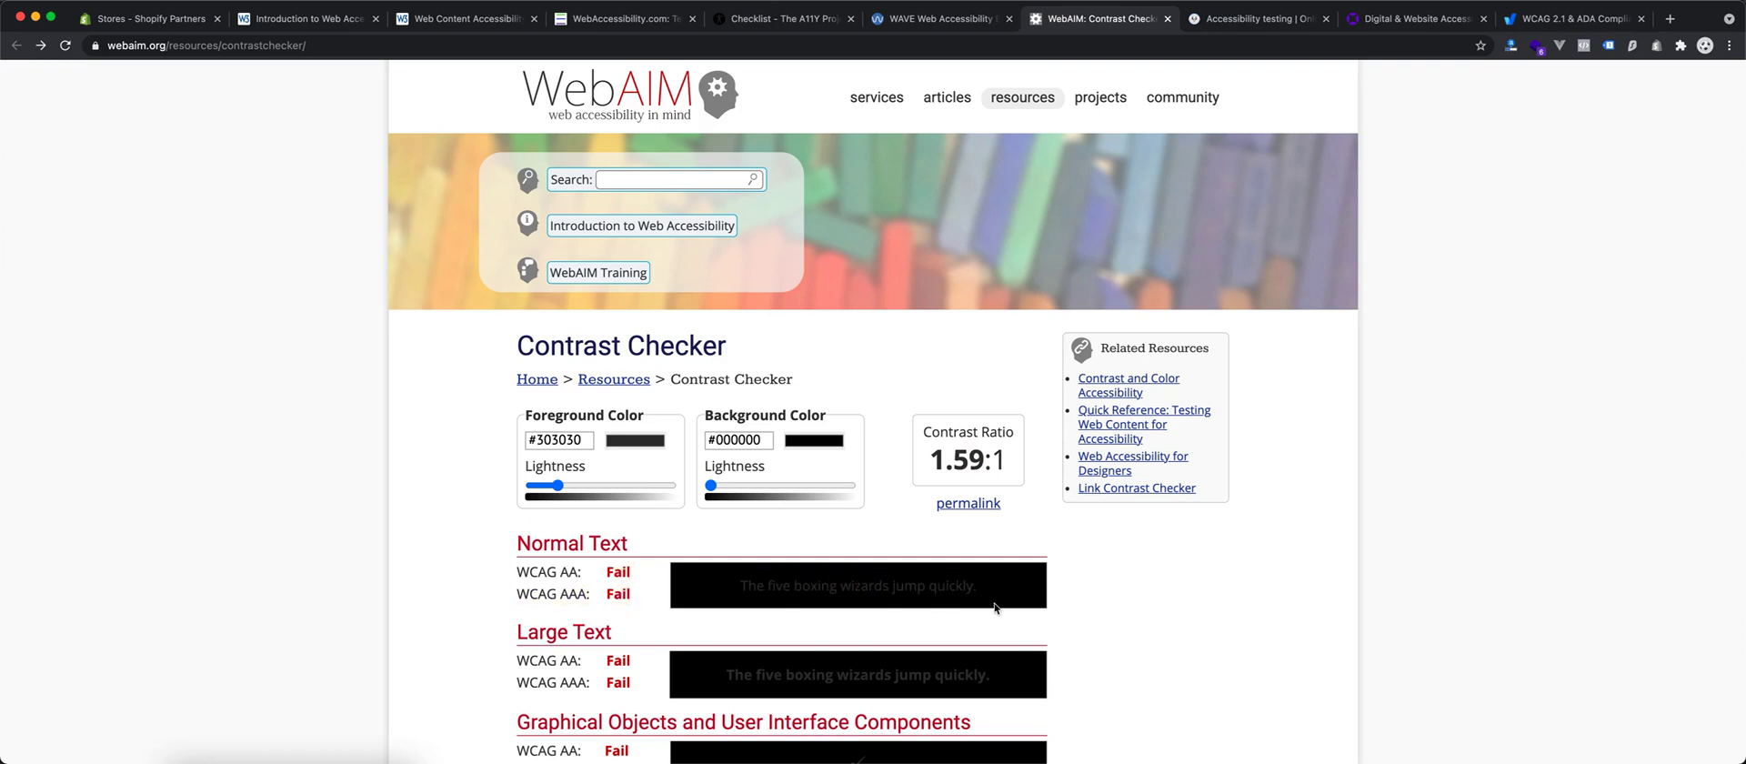
# Step: Set the foreground color to light gray #CCCCCC and check the WCAG AA and AAA results for normal text
pyautogui.click(659, 442)
pyautogui.moveTo(718, 491)
pyautogui.mouseDown()
pyautogui.moveTo(605, 459)
pyautogui.moveTo(577, 476)
pyautogui.mouseUp()
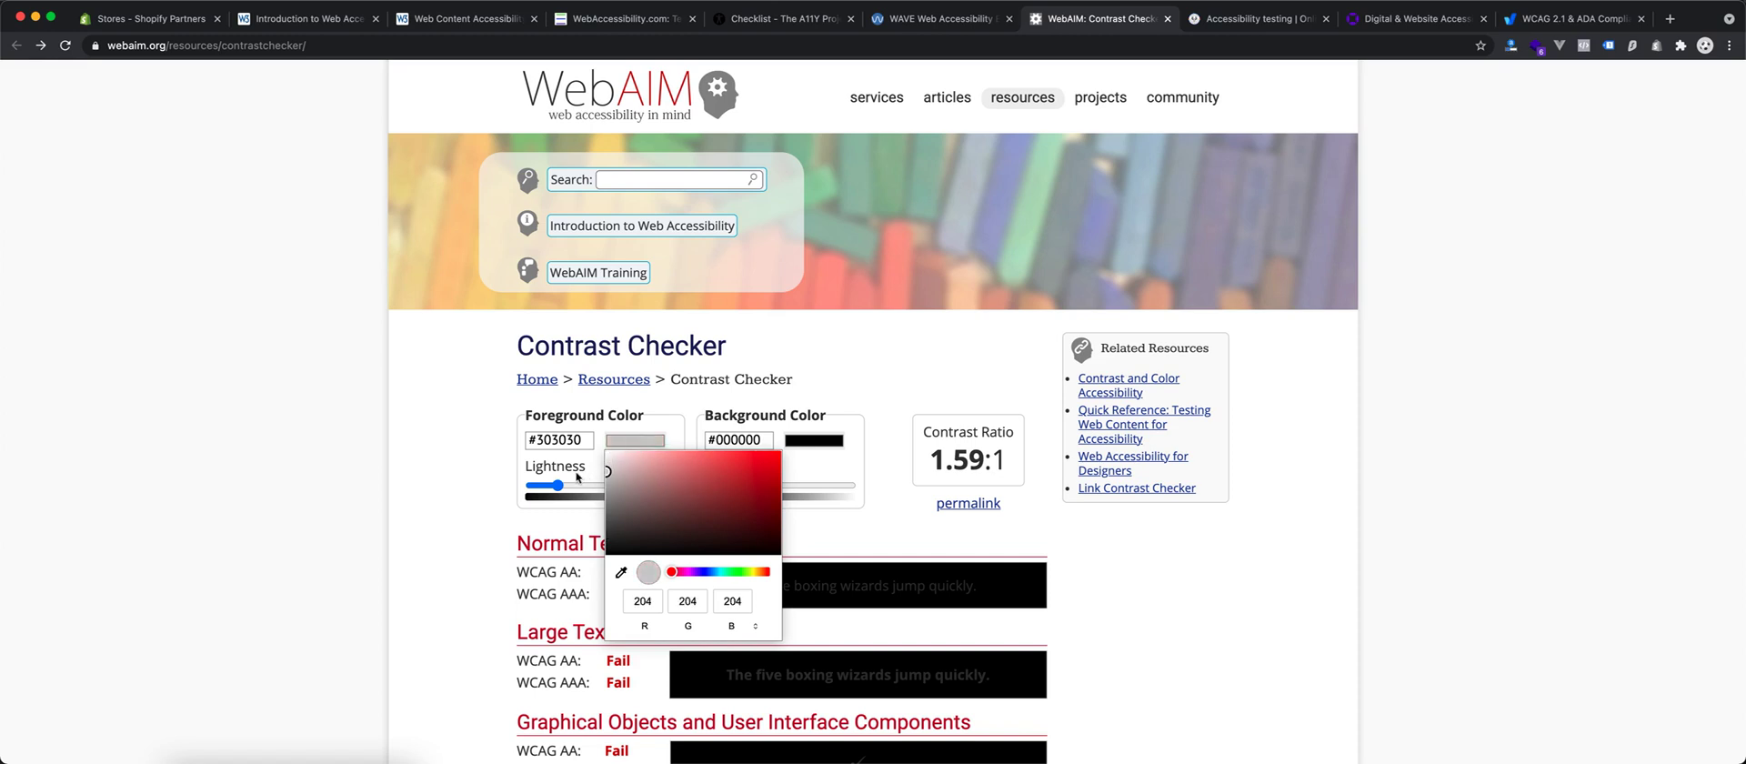
pyautogui.click(788, 523)
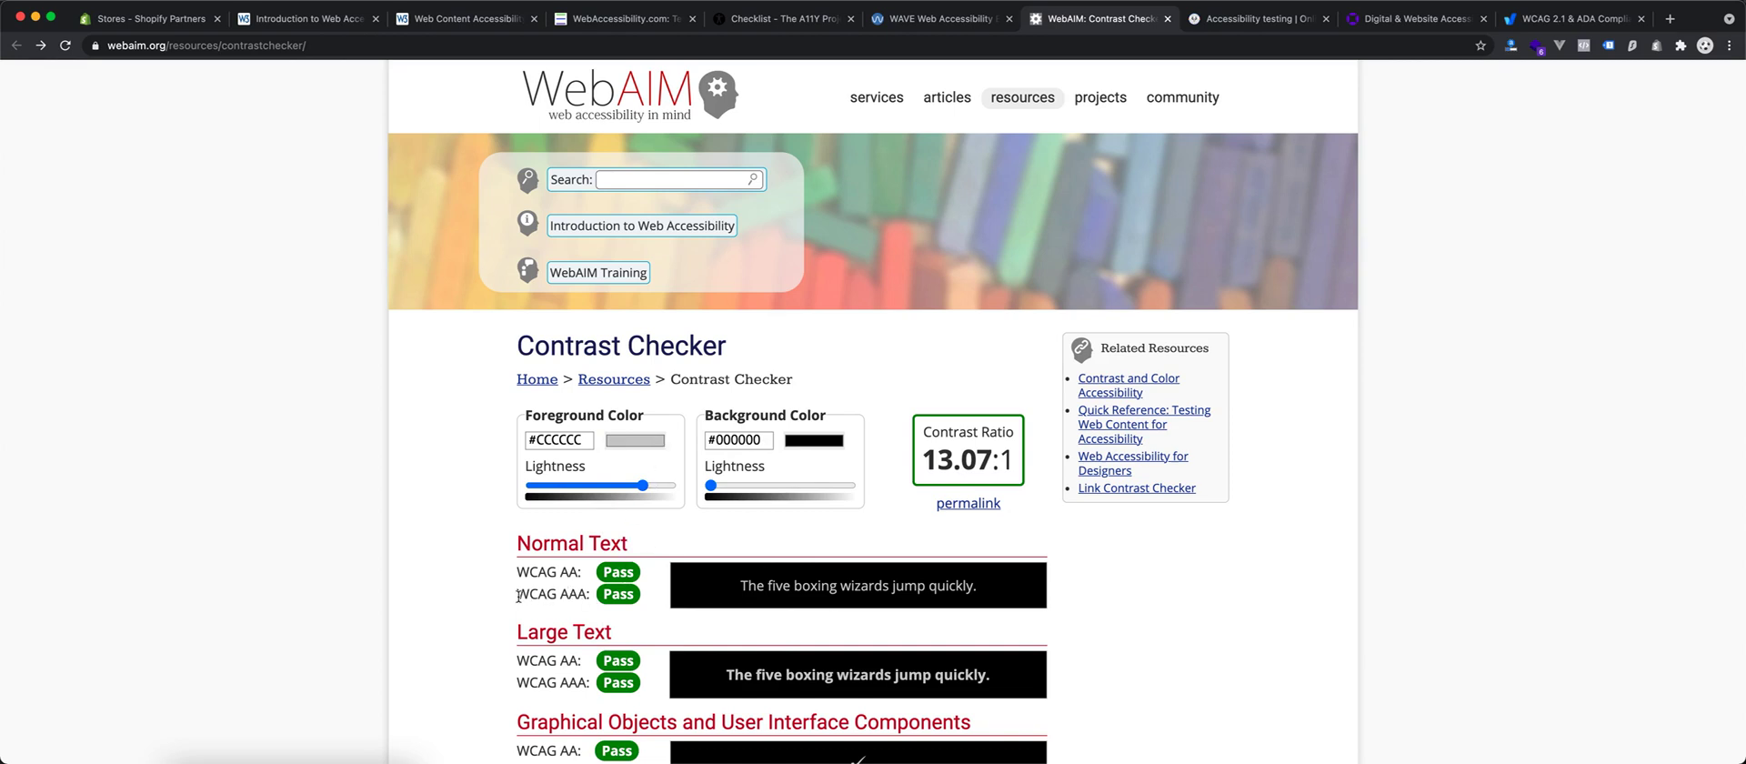
pyautogui.moveTo(520, 596); pyautogui.dragTo(555, 596)
pyautogui.moveTo(602, 572); pyautogui.dragTo(628, 574)
# Step: Copy the full web address of the South Australian Online Accessibility Toolkit's Accessibility testing page
pyautogui.click(625, 178)
pyautogui.click(1252, 20)
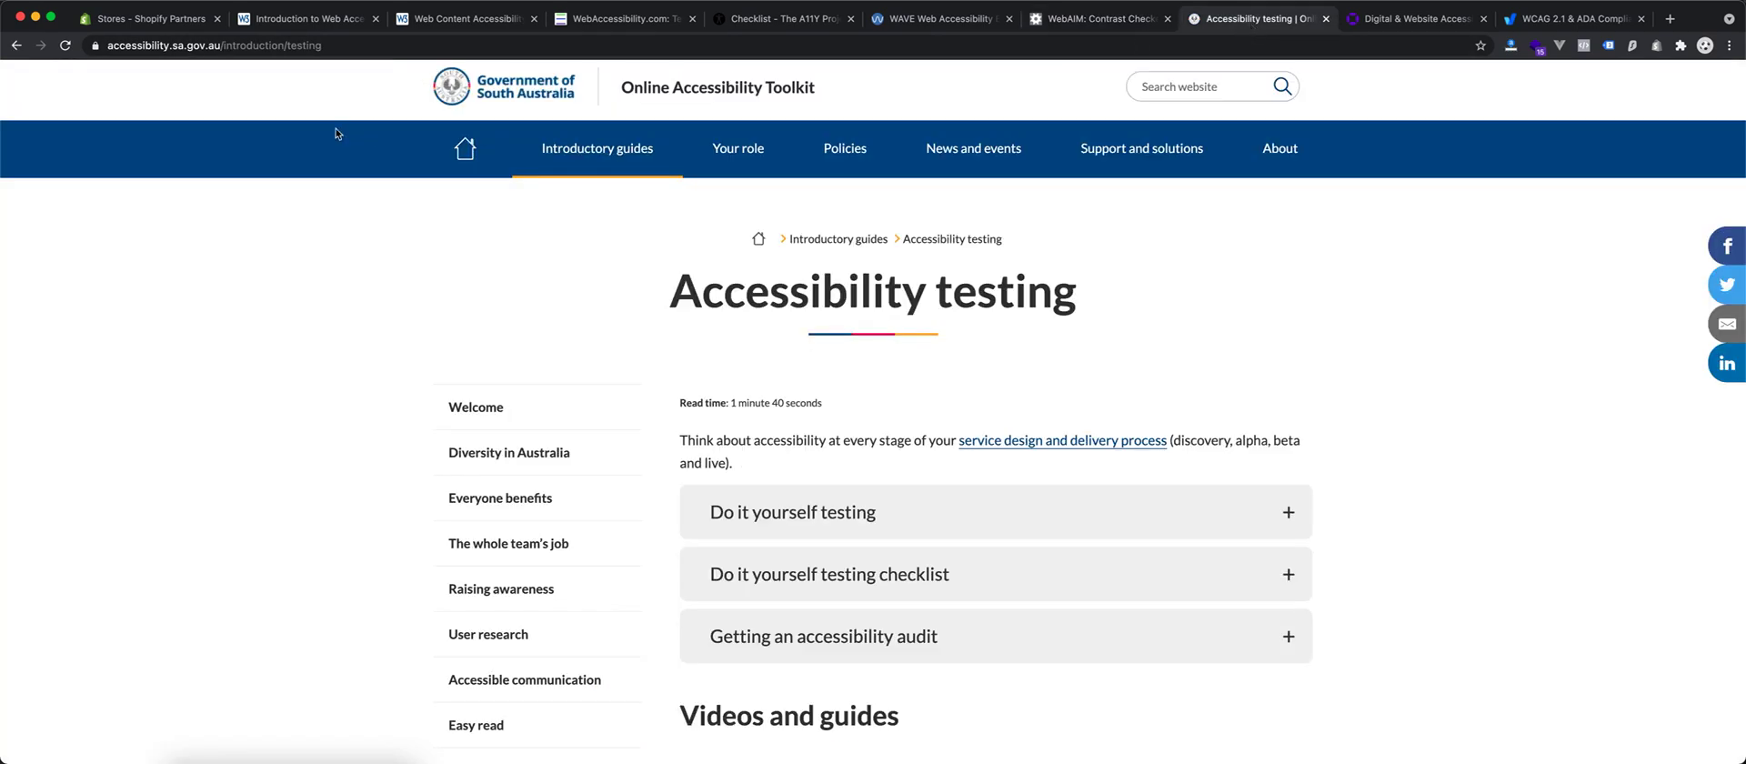
pyautogui.scroll(1, 546, 445)
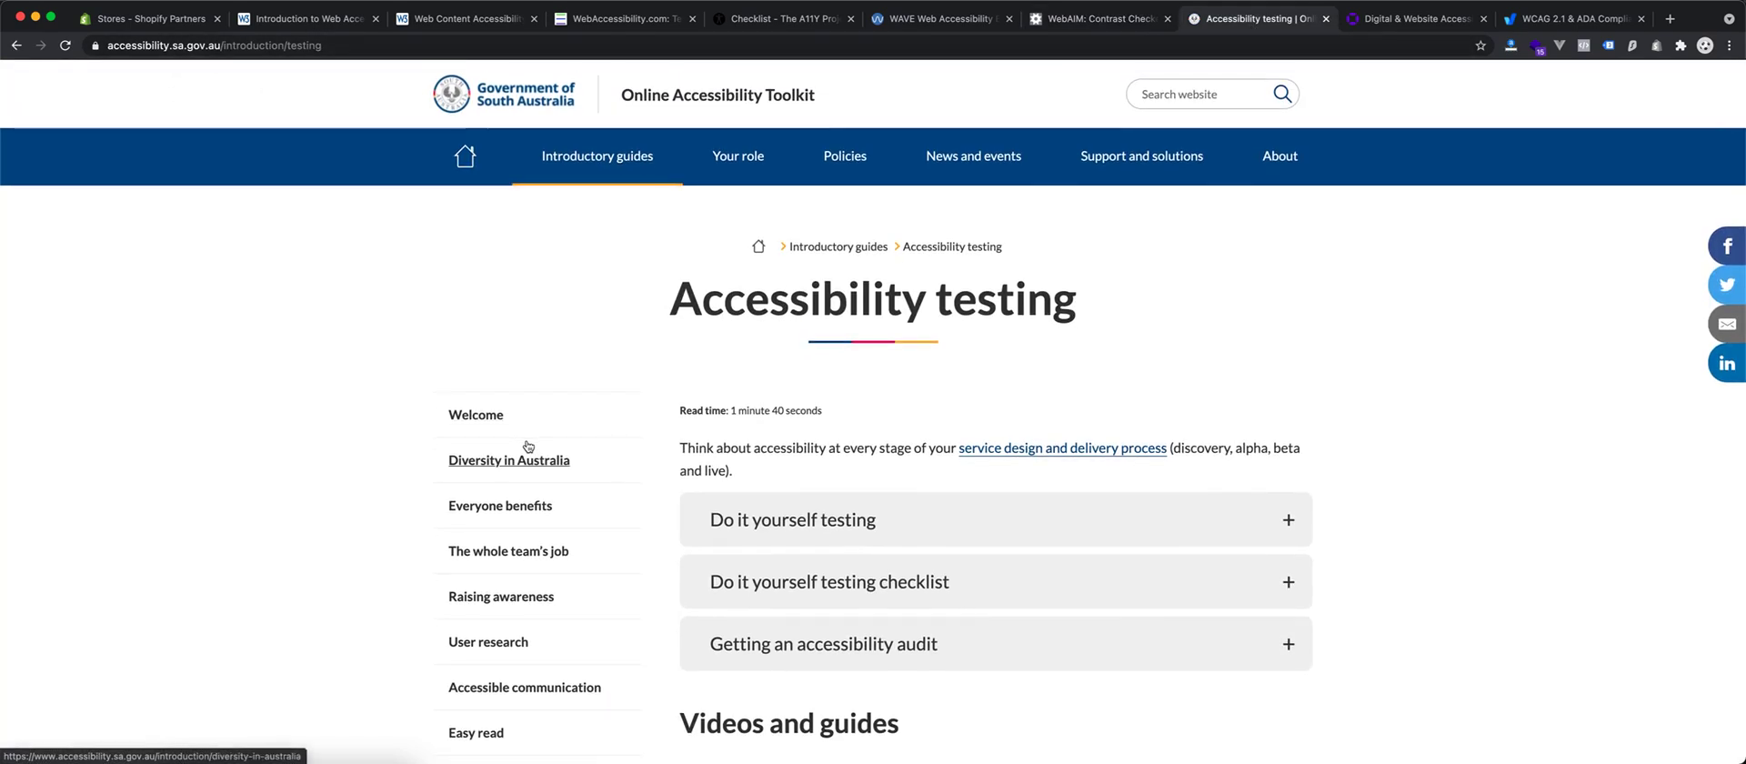
pyautogui.rightClick(1213, 346)
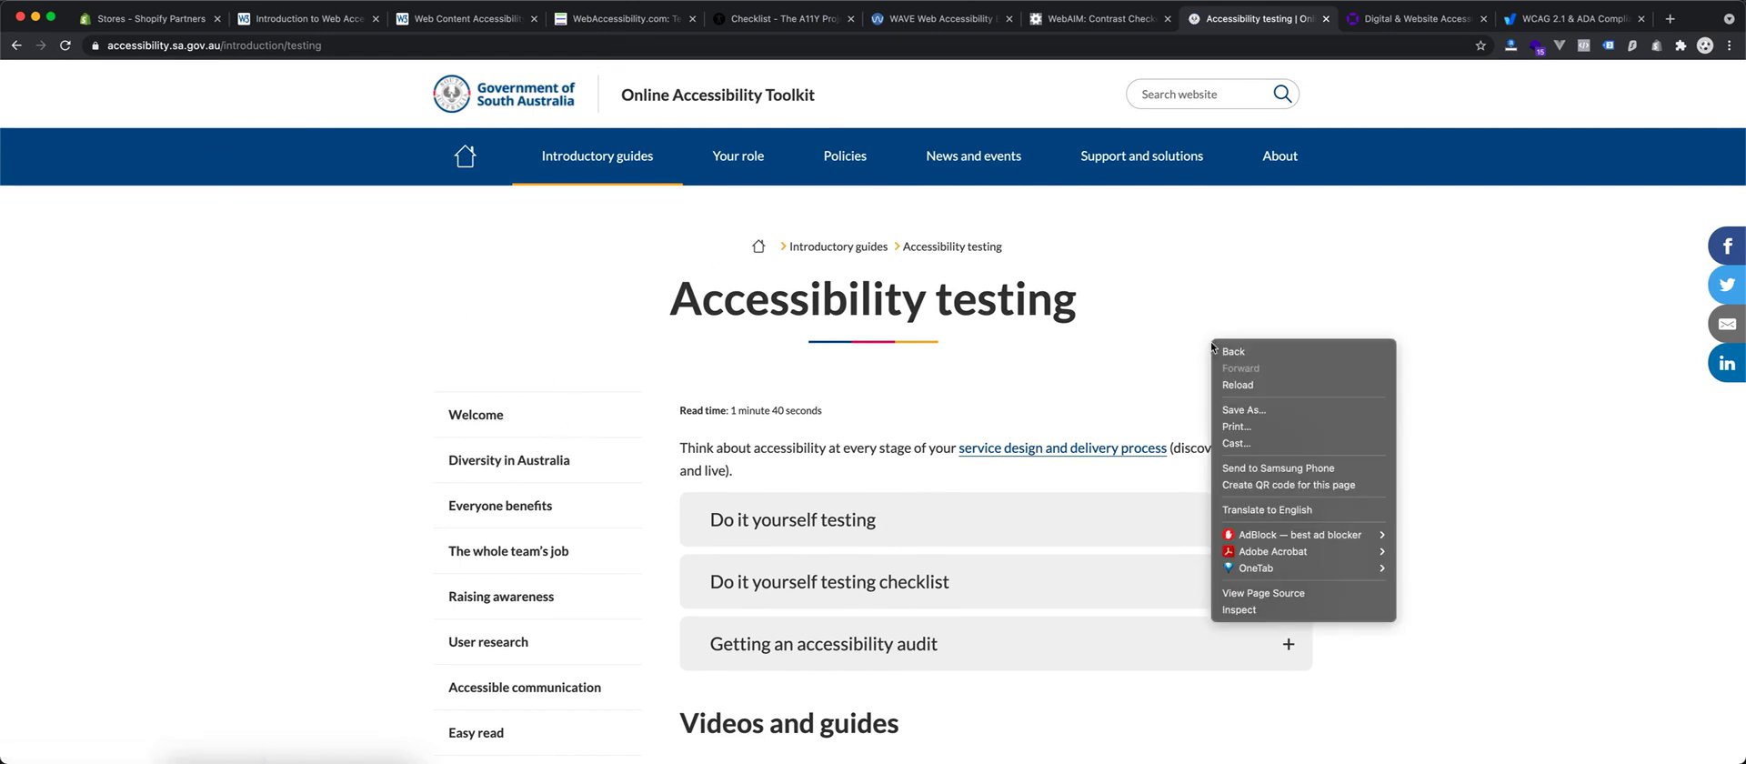
pyautogui.click(639, 53)
pyautogui.doubleClick(640, 47)
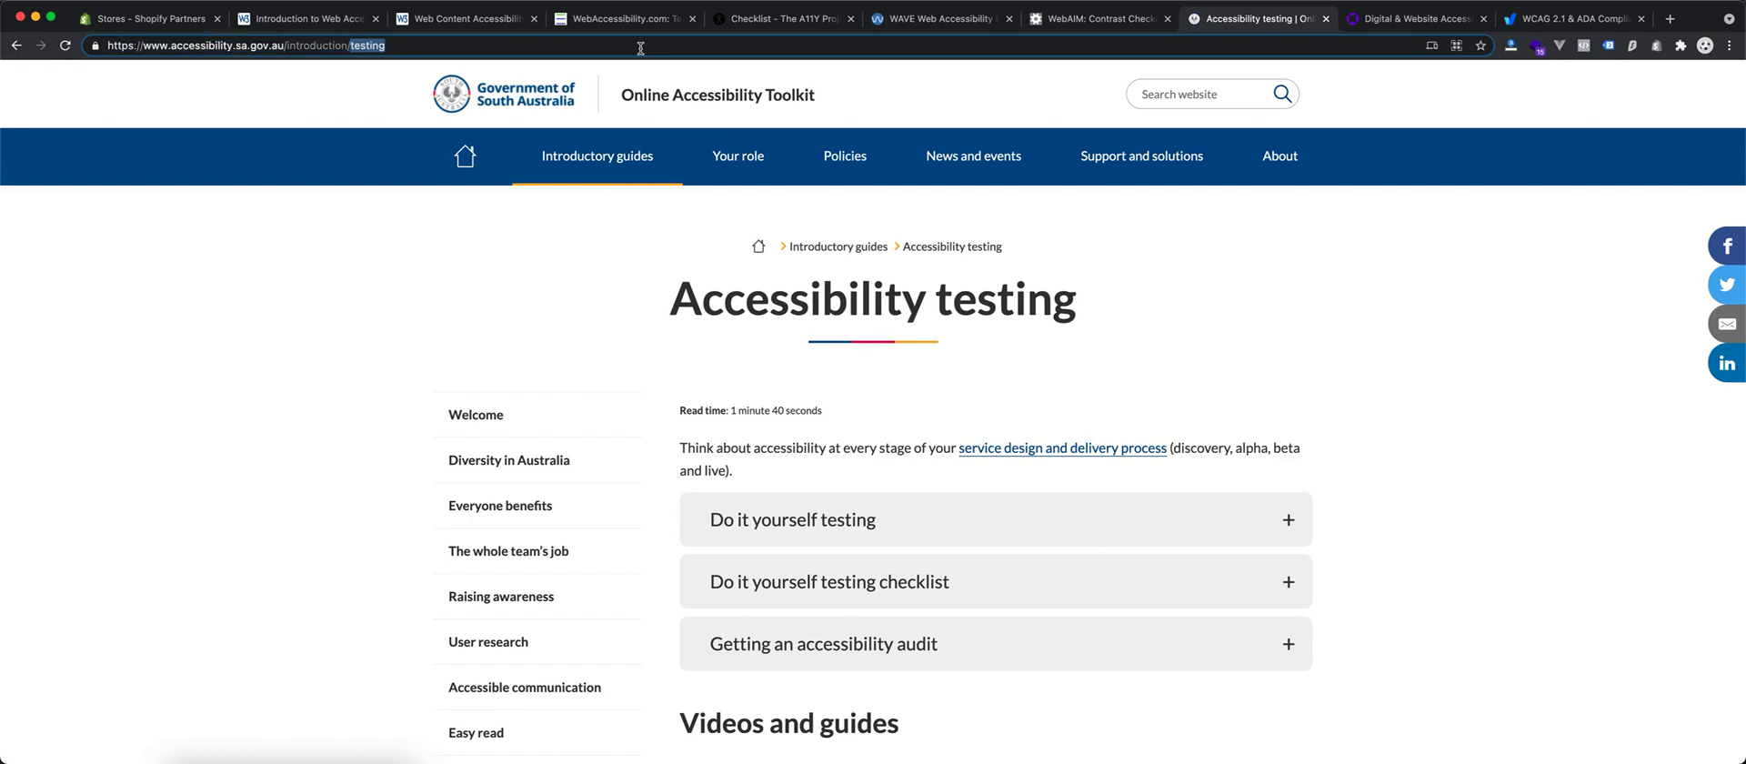
pyautogui.click(640, 48)
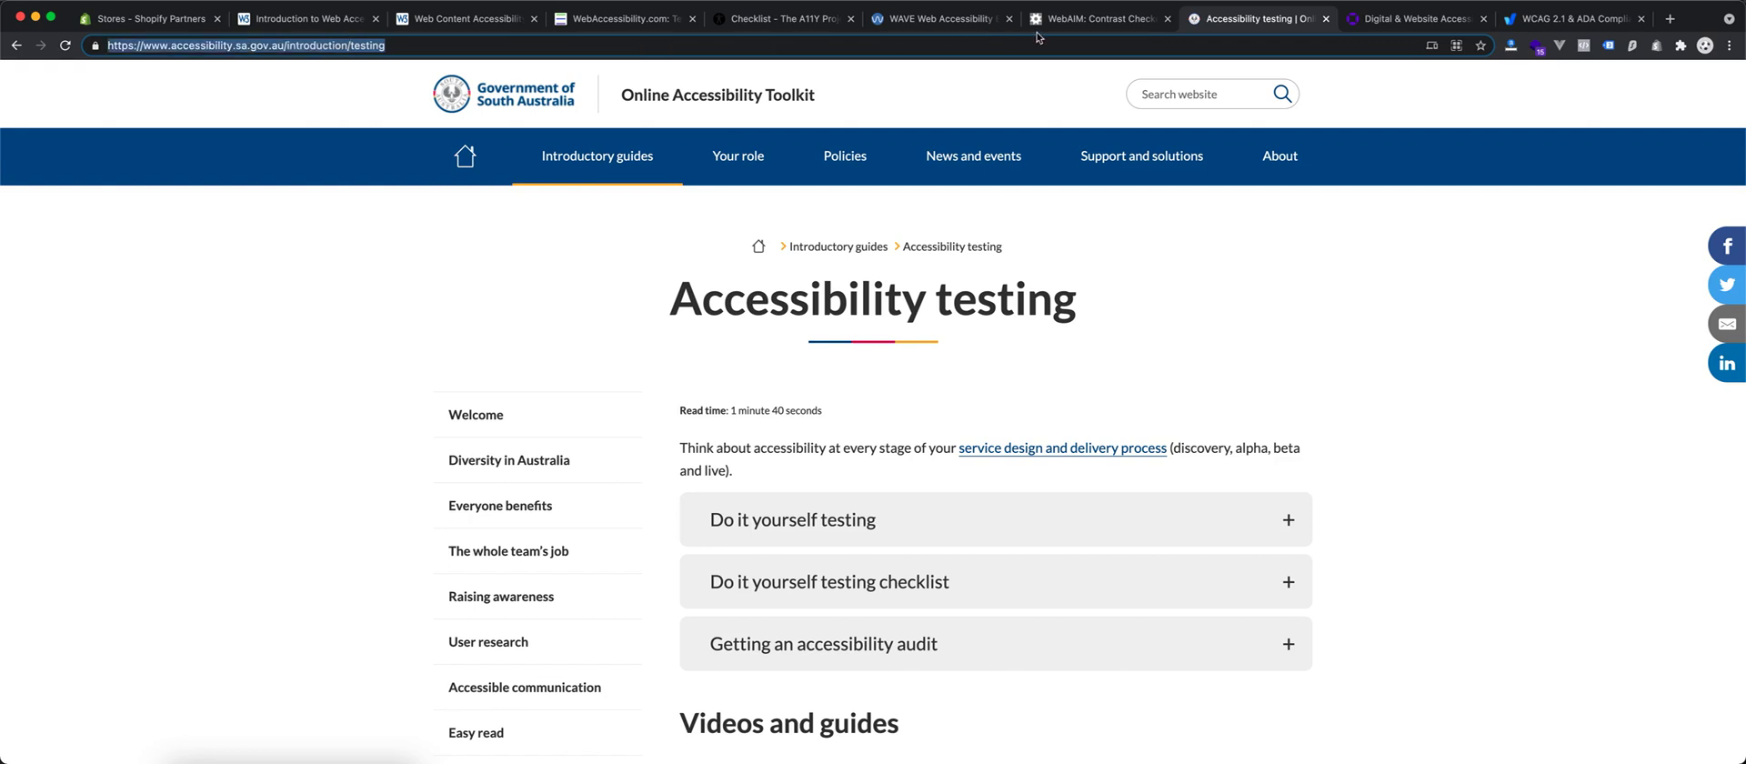
pyautogui.click(1087, 20)
pyautogui.press('super+v')
pyautogui.click(750, 186)
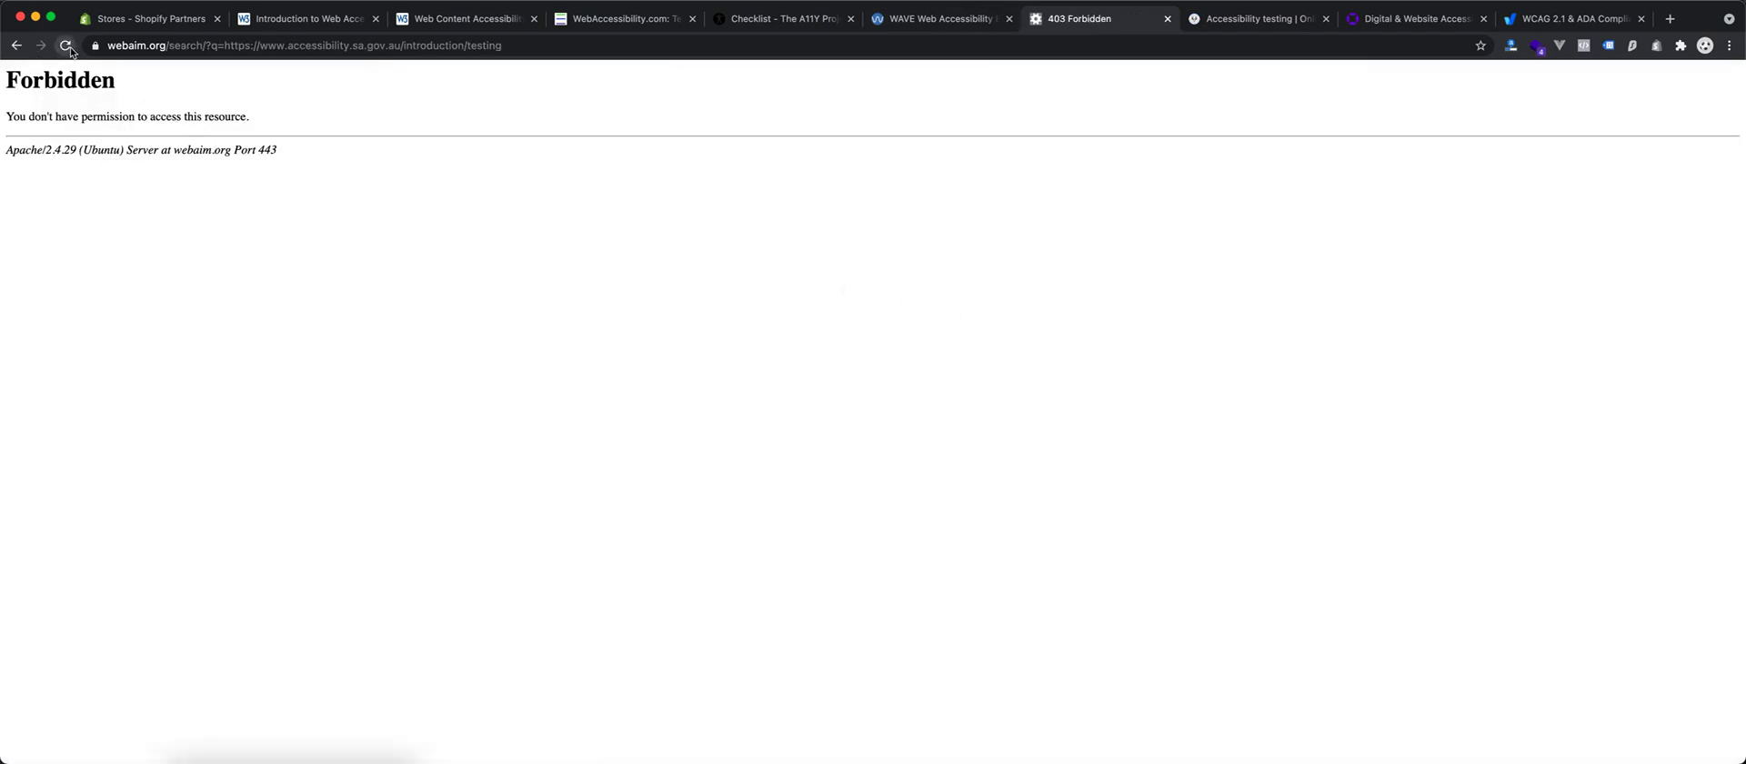
pyautogui.click(17, 46)
pyautogui.click(618, 19)
pyautogui.click(603, 45)
pyautogui.press('super+c')
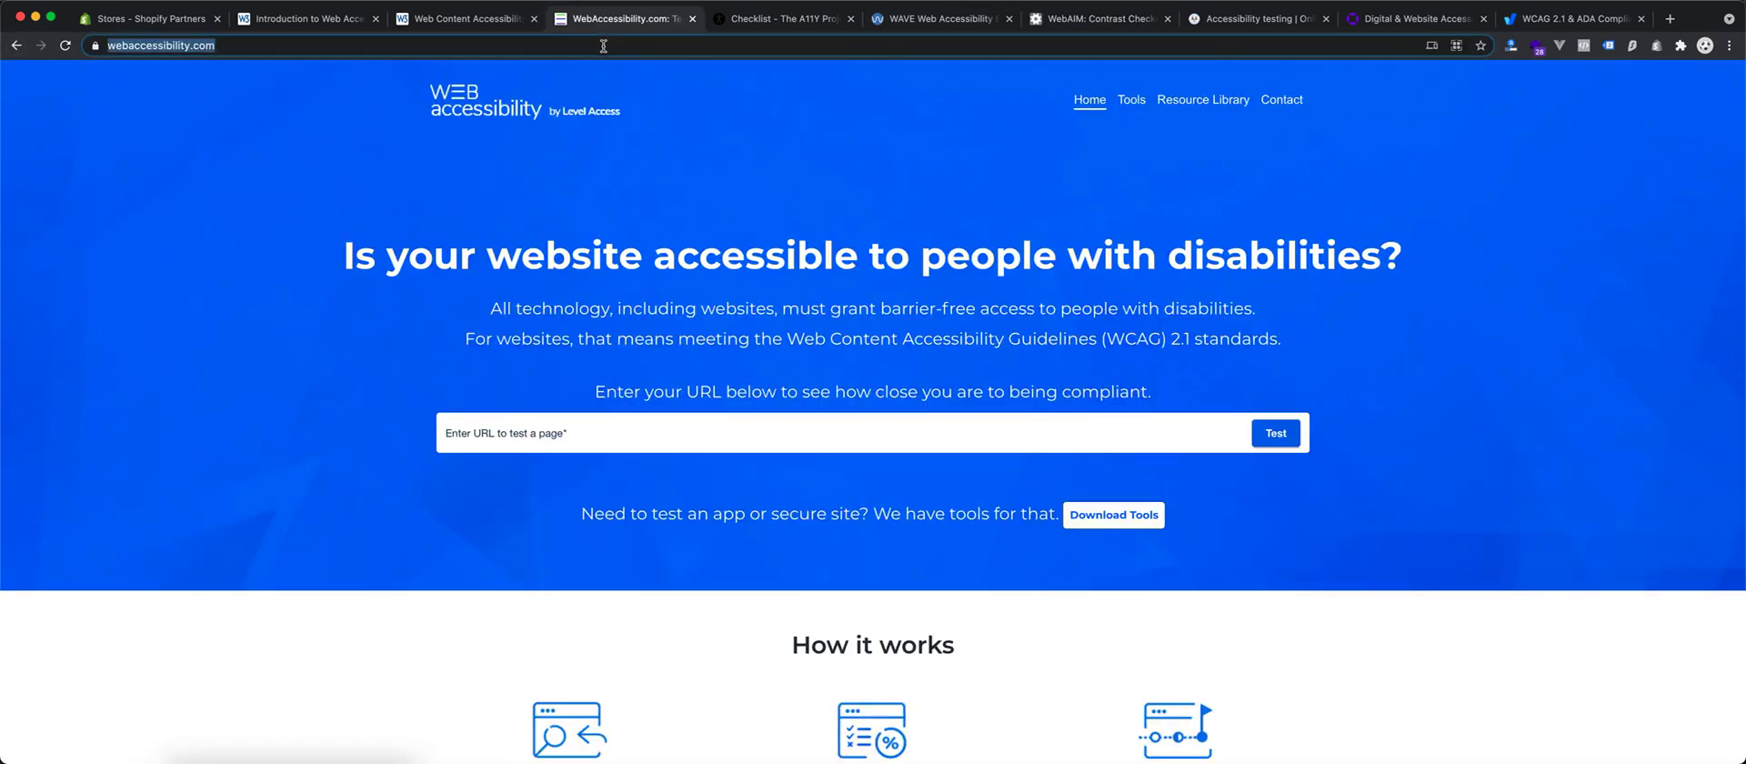
pyautogui.click(1091, 18)
pyautogui.tripleClick(614, 181)
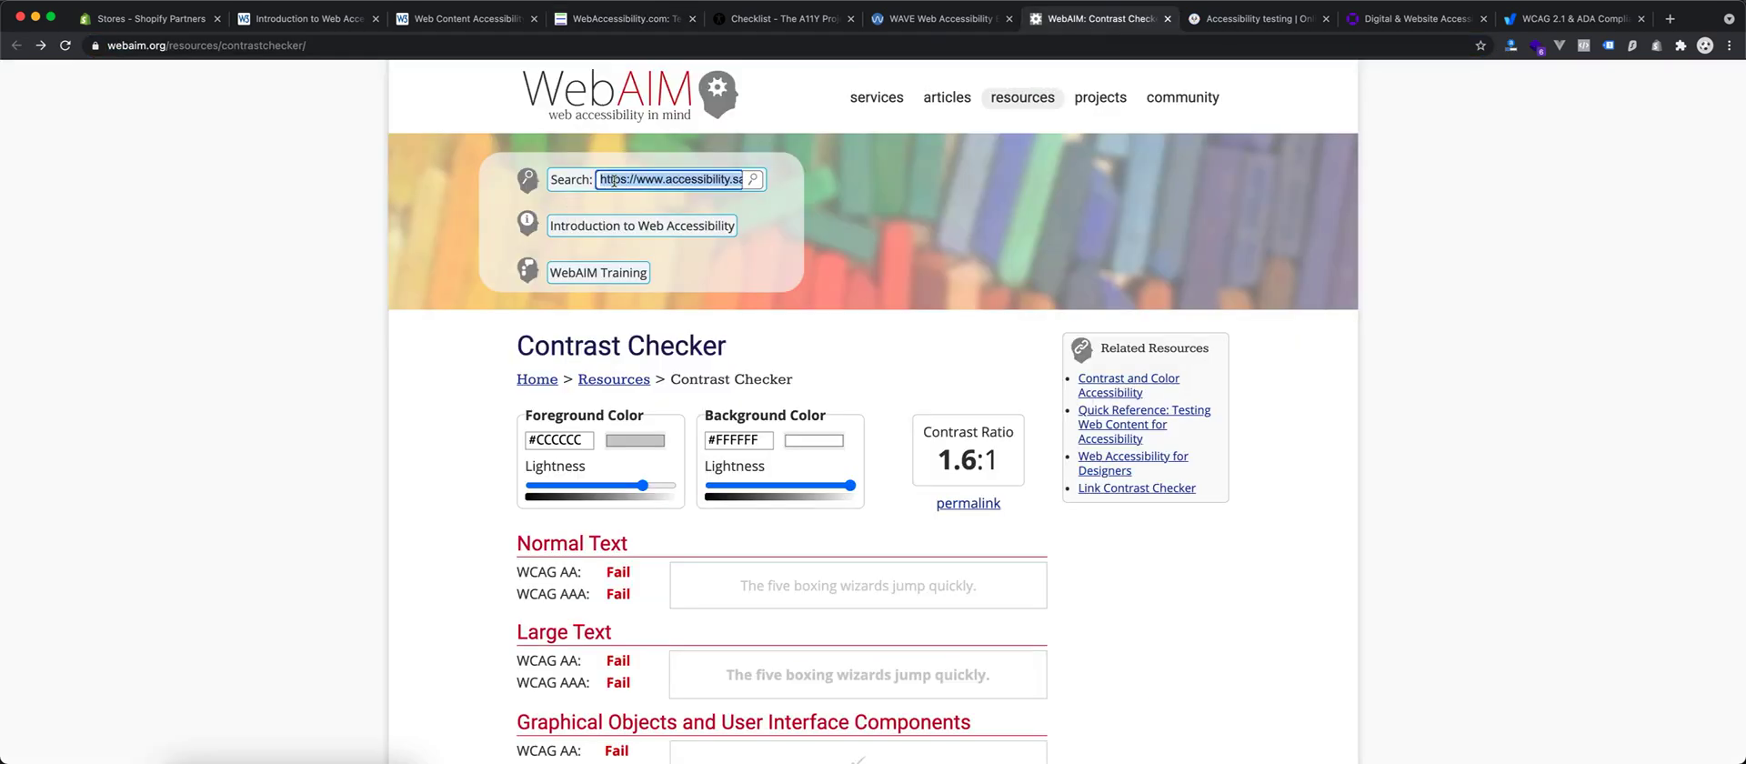
pyautogui.press('BackSpace')
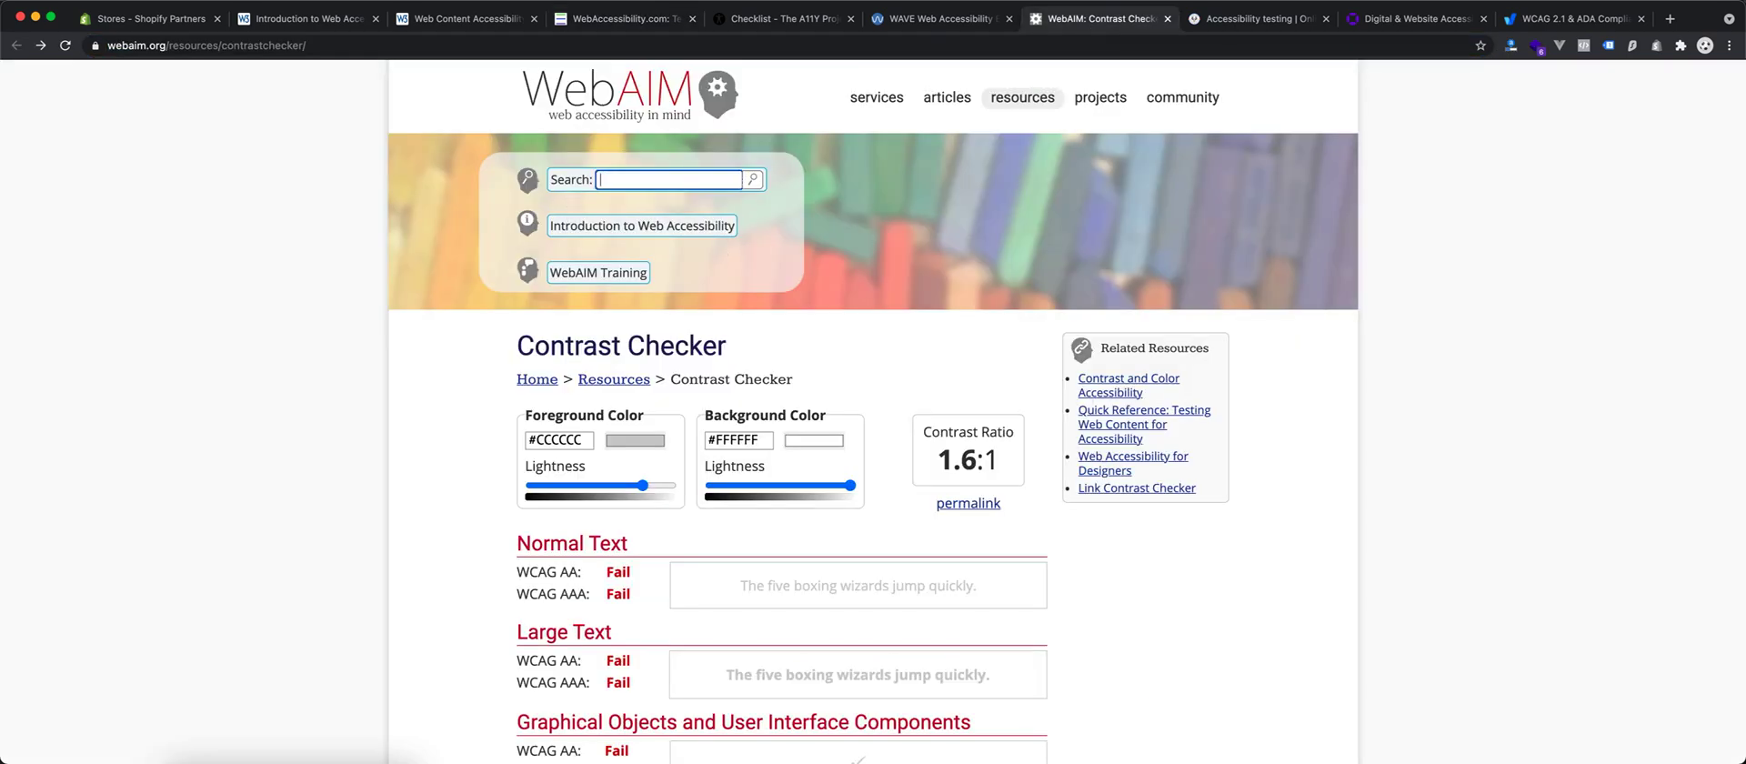
pyautogui.press('super+v')
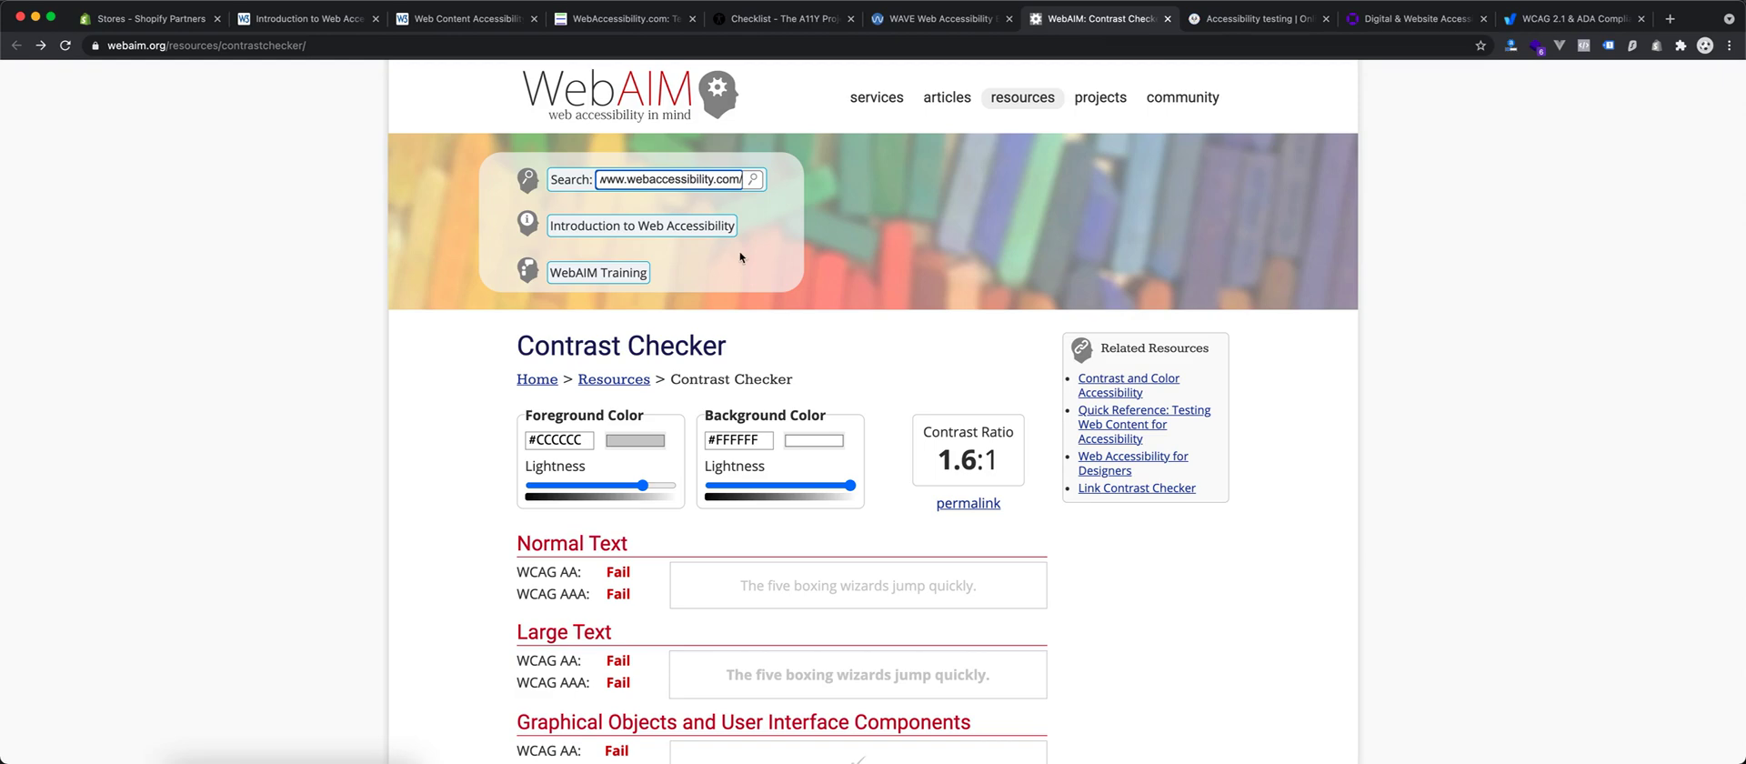
pyautogui.tripleClick(711, 186)
pyautogui.press('super+c')
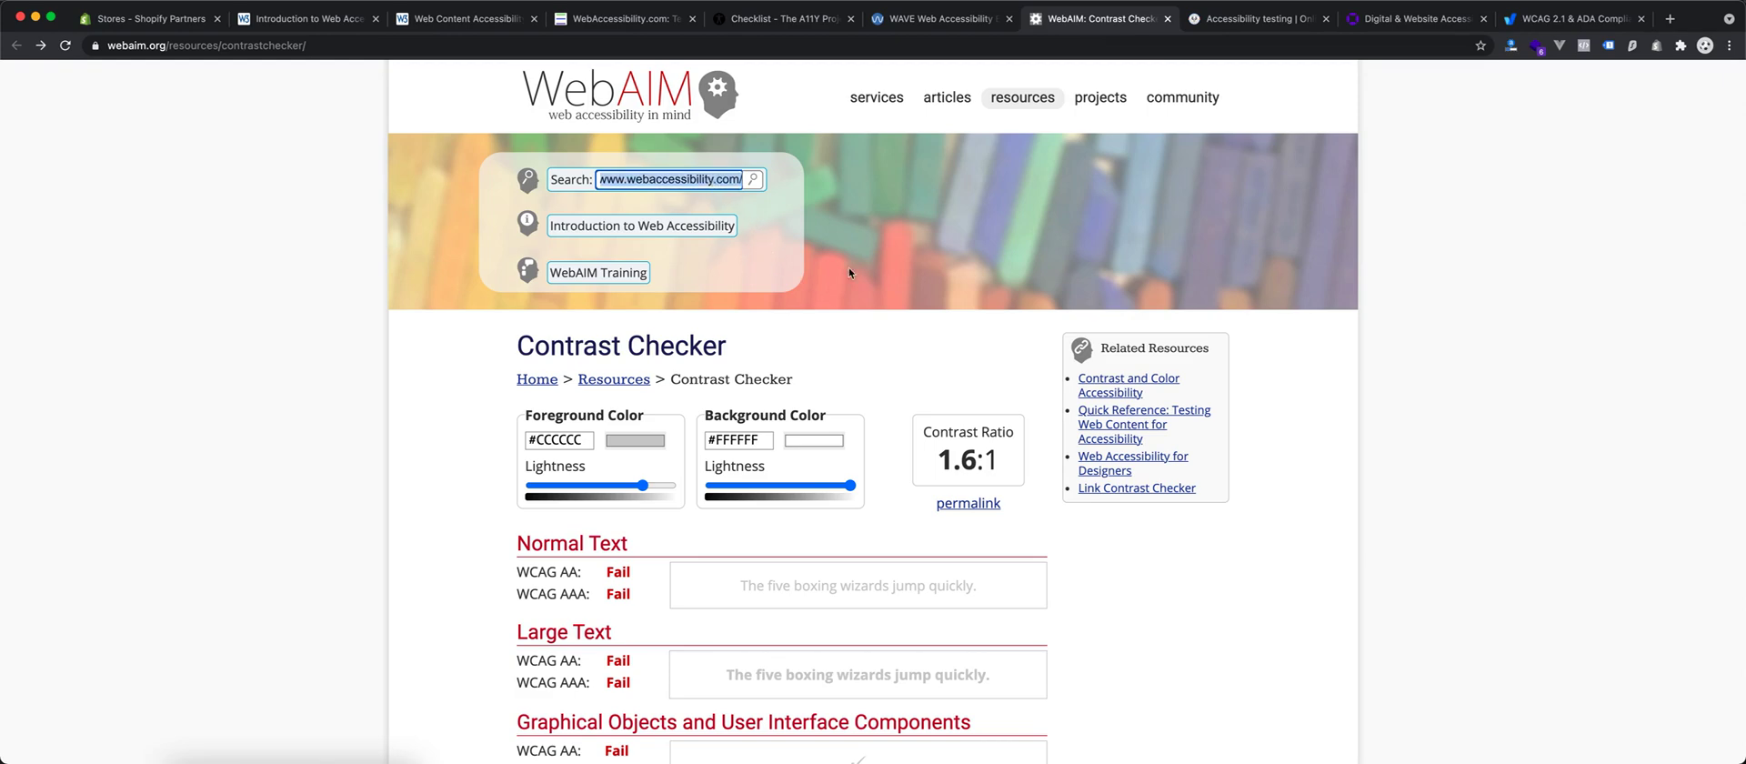
pyautogui.click(786, 20)
pyautogui.scroll(10, 353, 232)
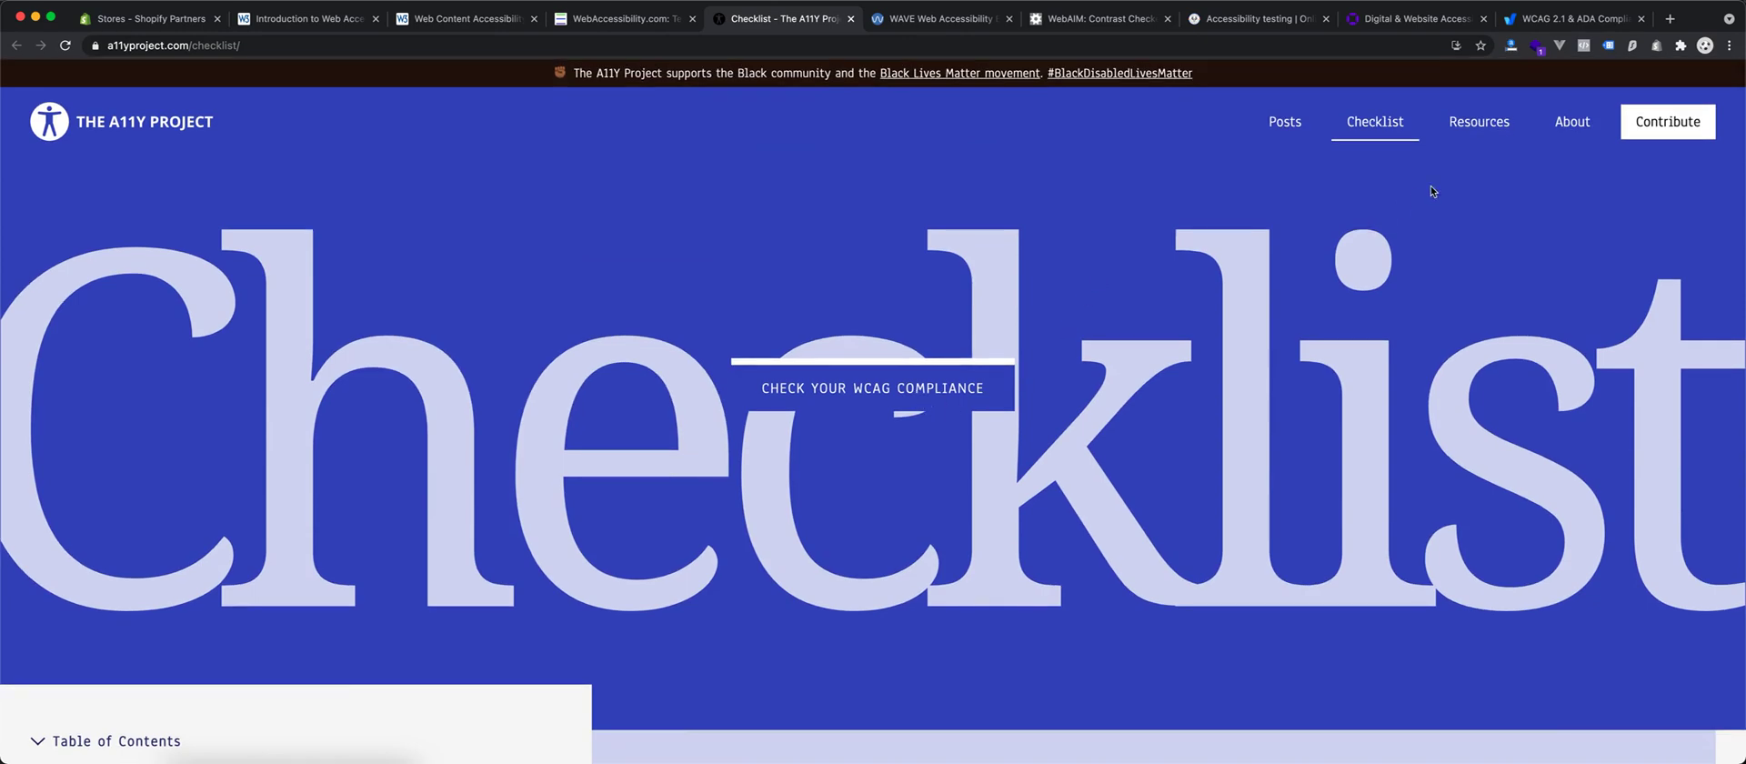
pyautogui.click(628, 18)
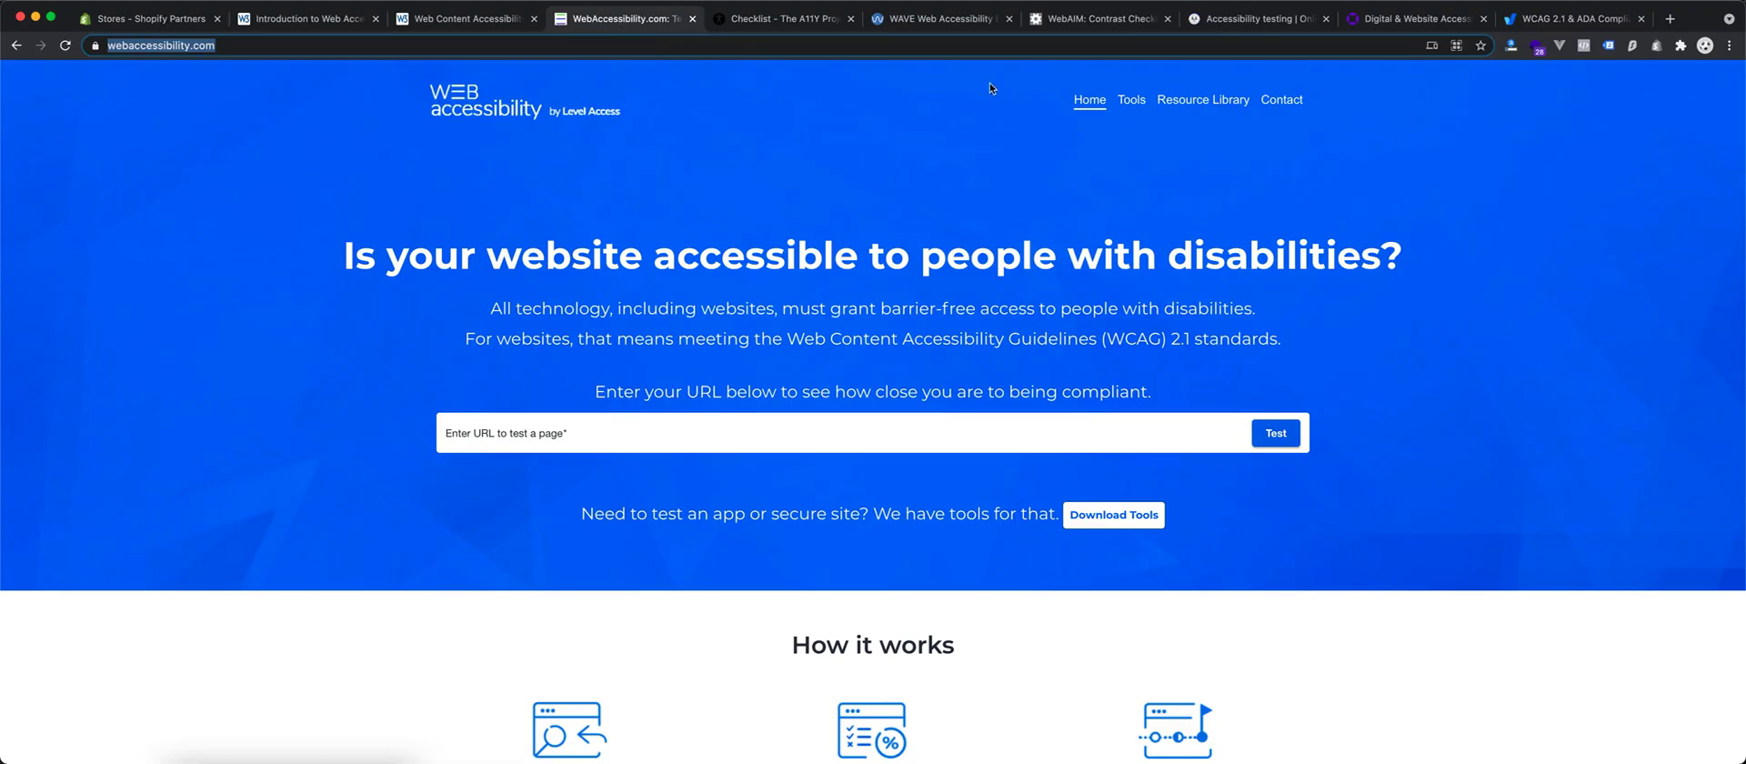
pyautogui.click(559, 434)
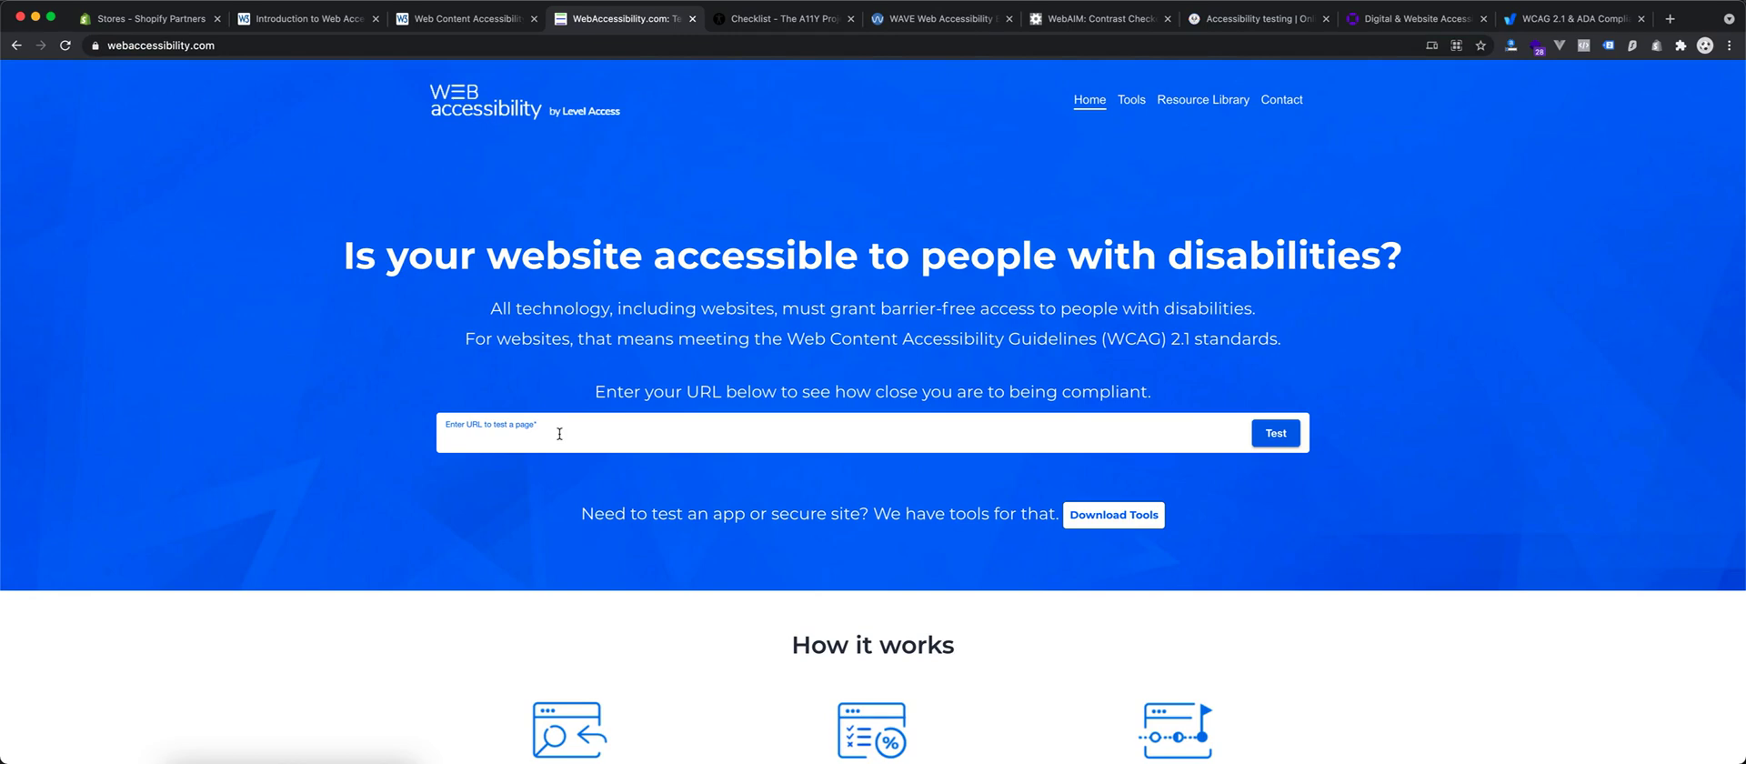
pyautogui.press('super+v')
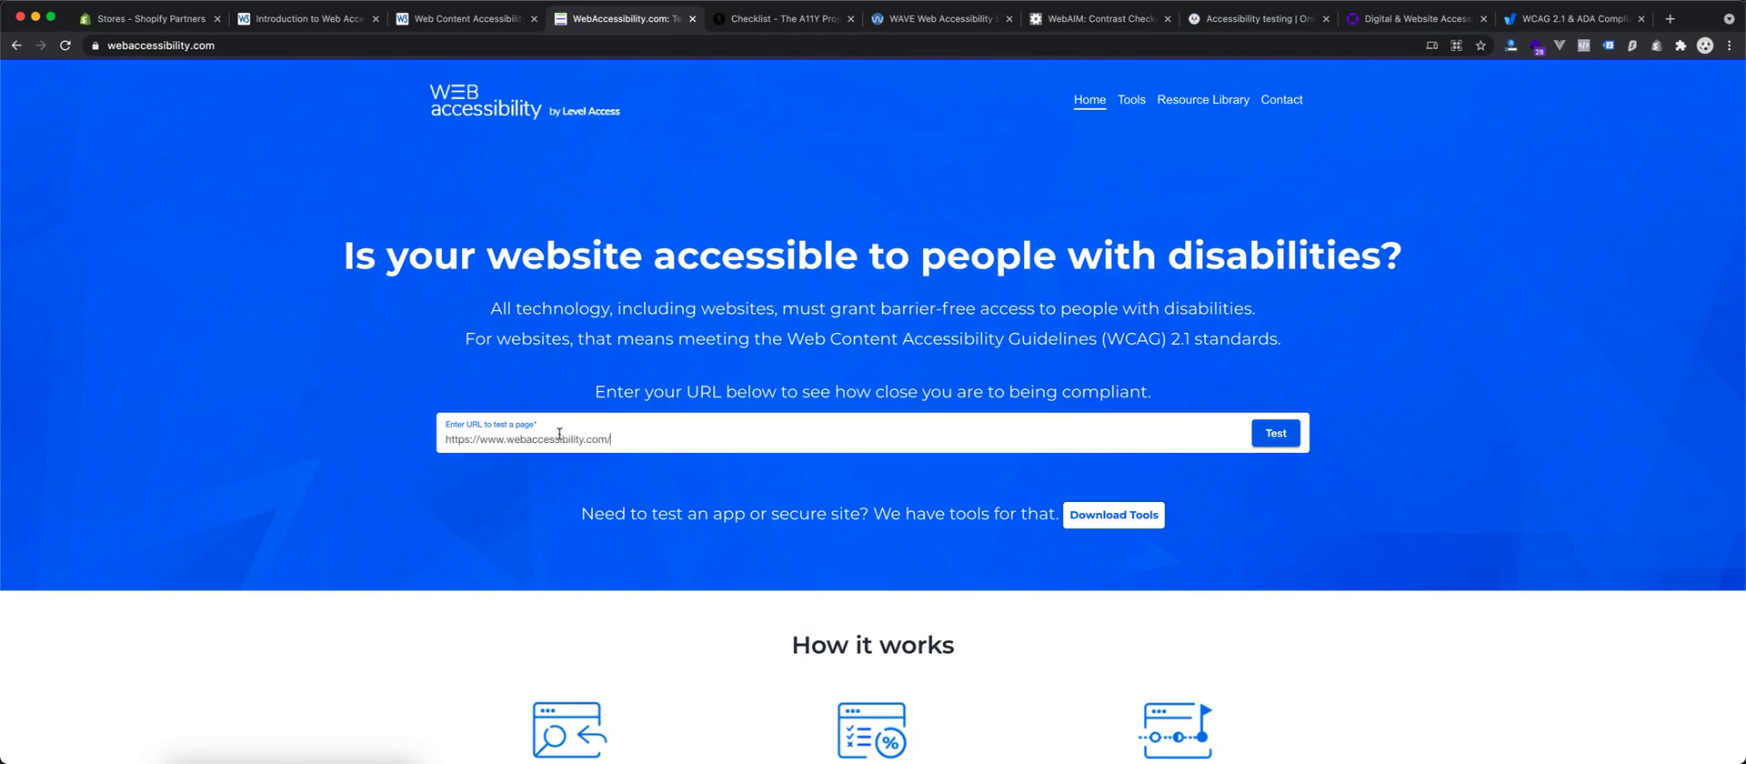
pyautogui.click(1293, 444)
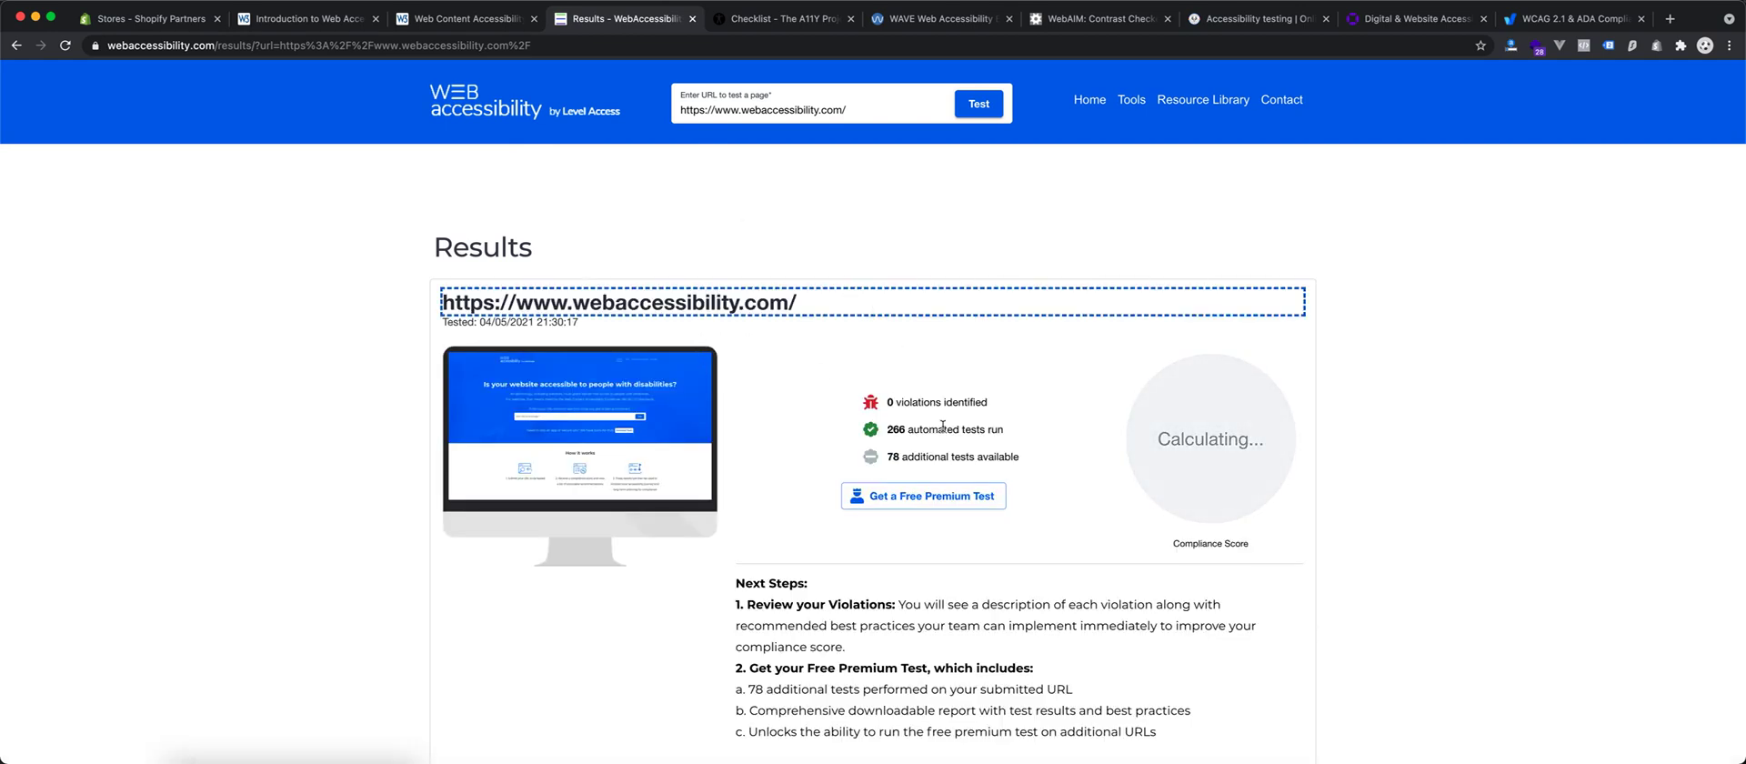
# Step: Examine the test results, including the violations, the compliance score and the tested address
pyautogui.moveTo(895, 402); pyautogui.dragTo(1005, 406)
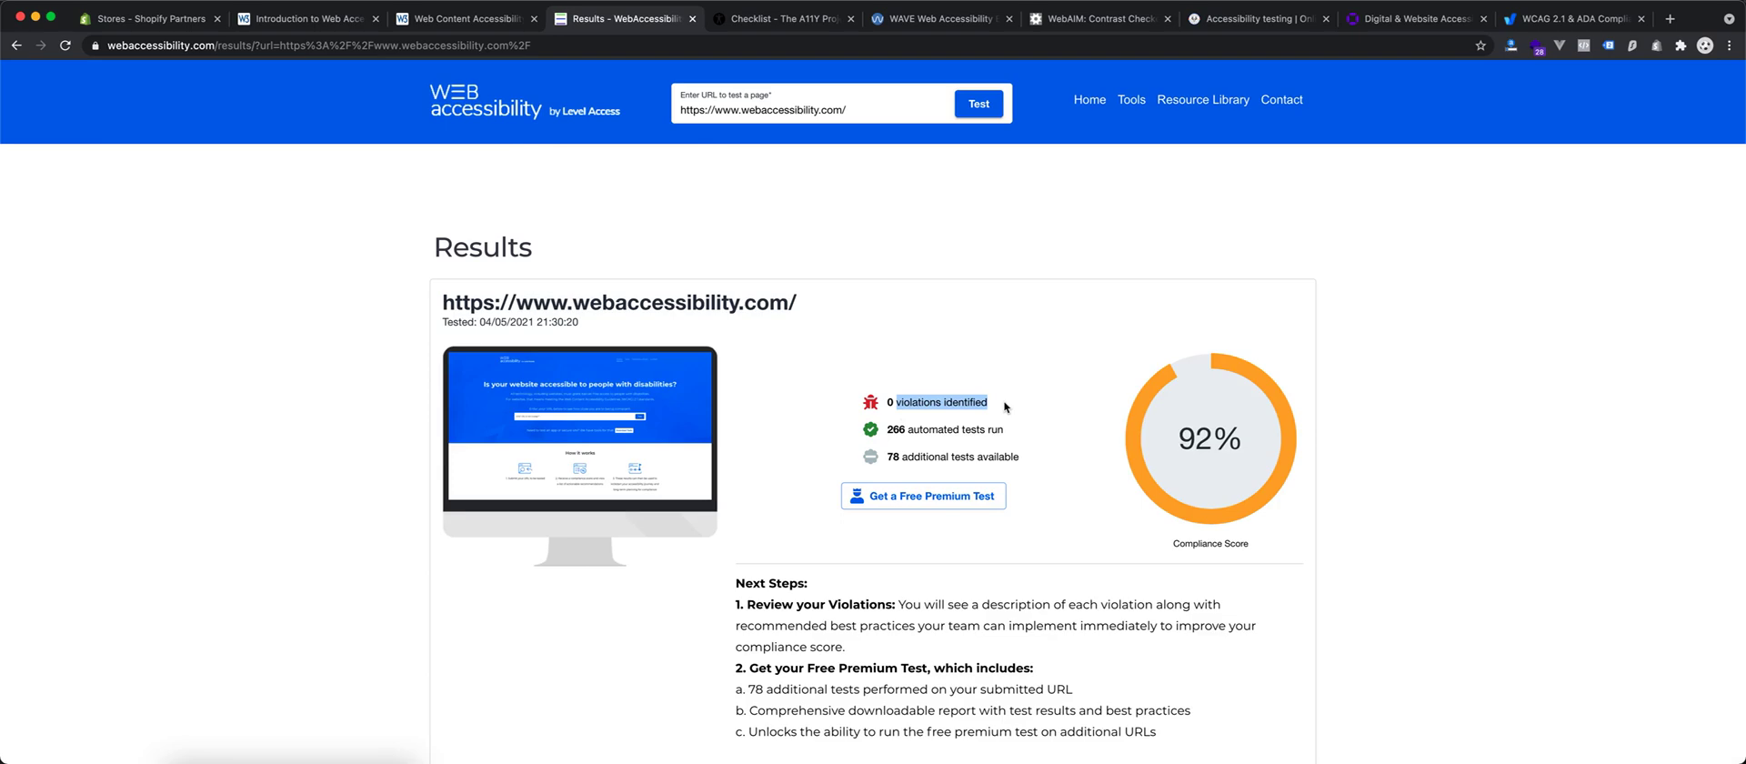
pyautogui.moveTo(1177, 436); pyautogui.dragTo(1236, 432)
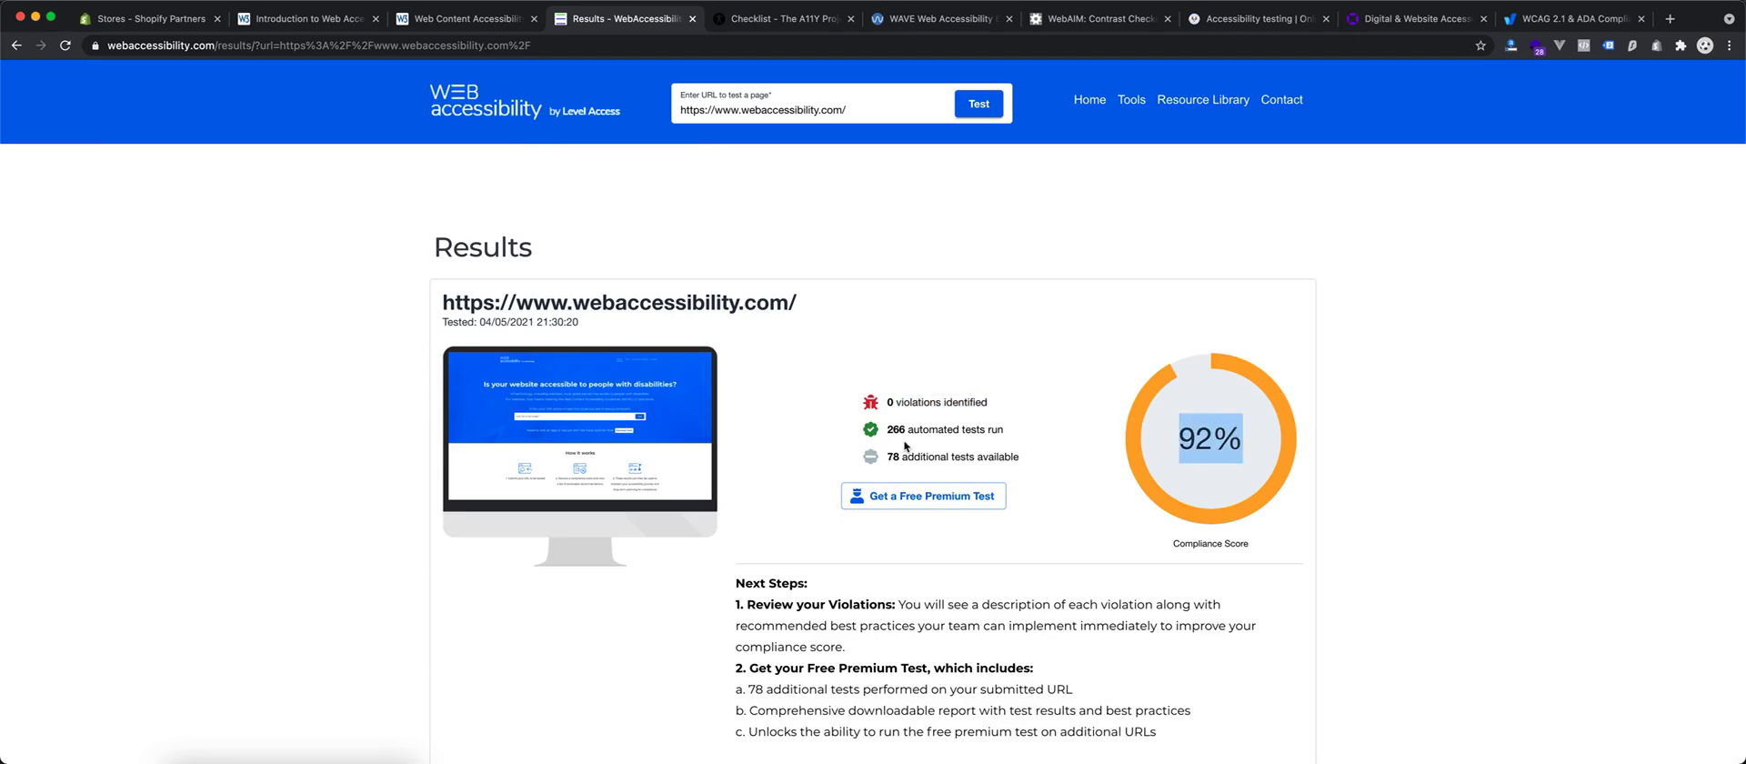
pyautogui.scroll(-5, 905, 446)
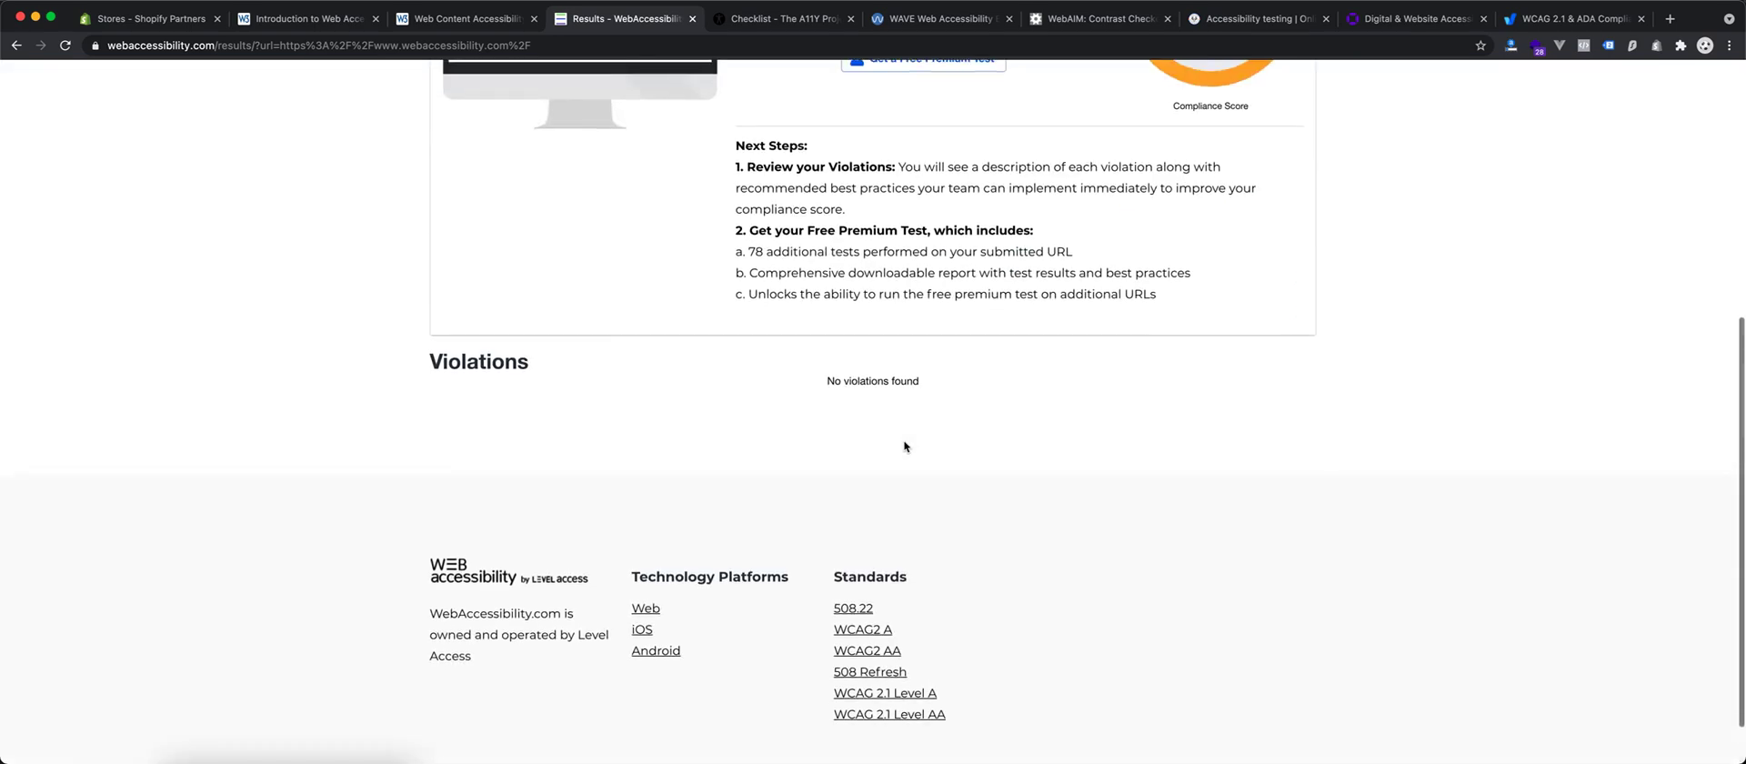
pyautogui.scroll(5, 904, 446)
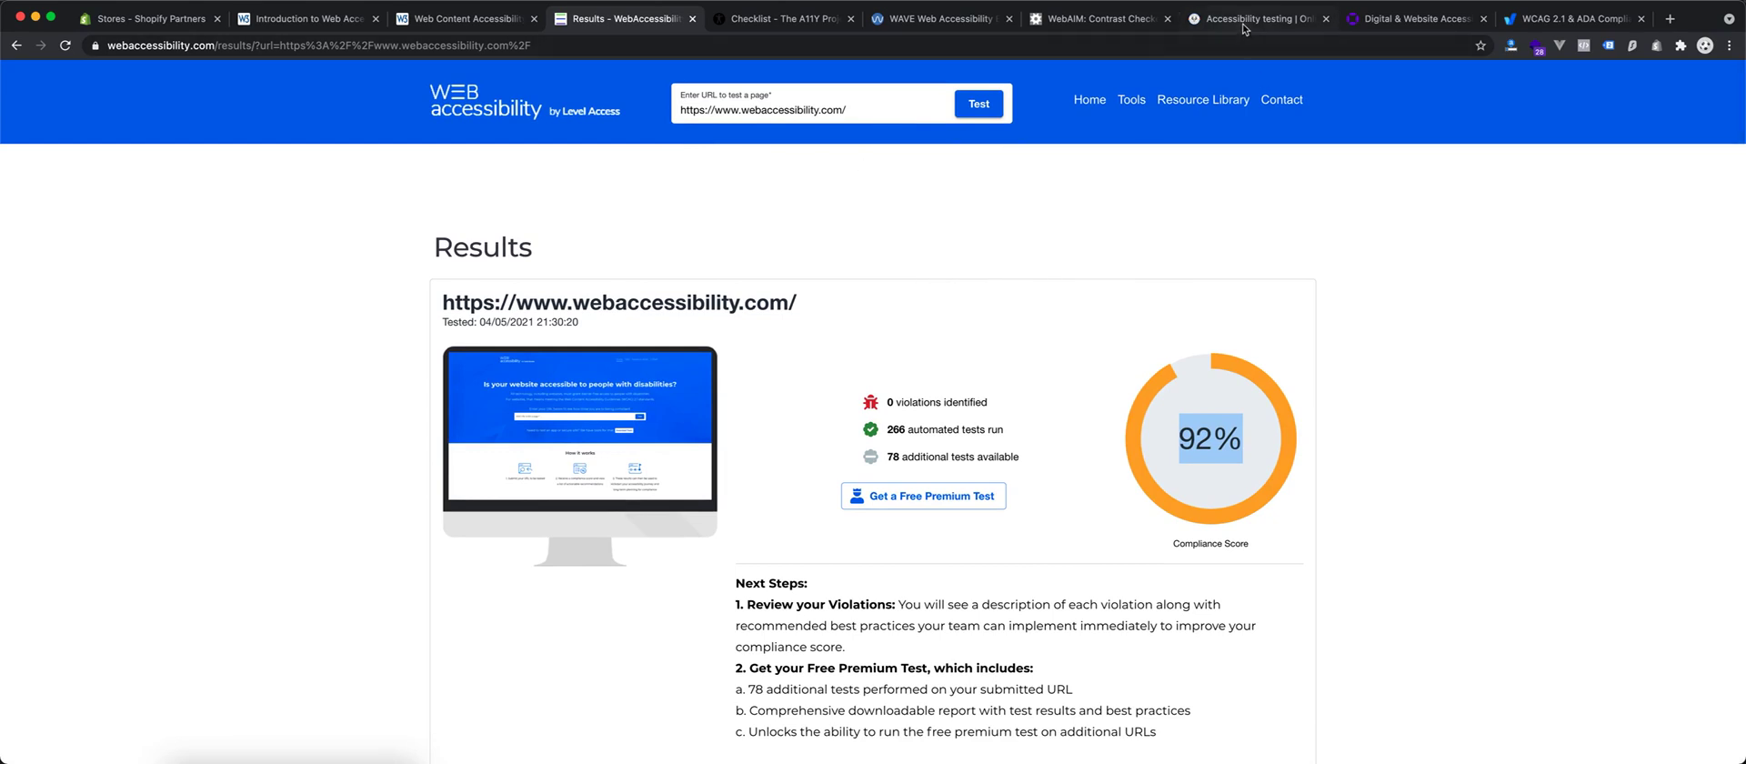
pyautogui.moveTo(728, 110); pyautogui.dragTo(851, 110)
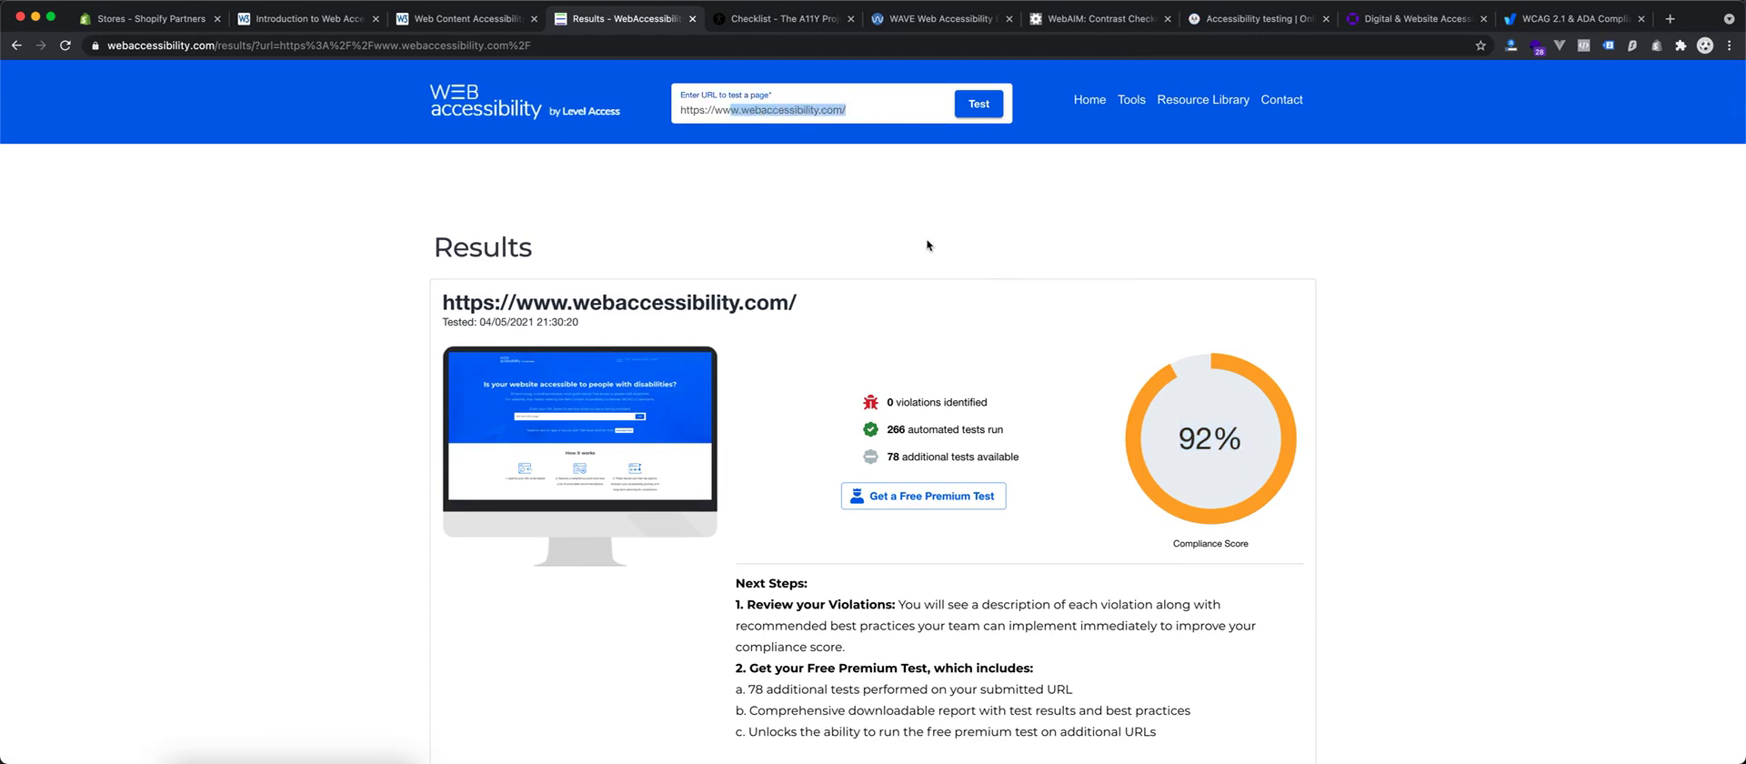
# Step: Inspect the South Australian Accessibility testing page in the developer tools and turn off the mobile device preview
pyautogui.click(1241, 20)
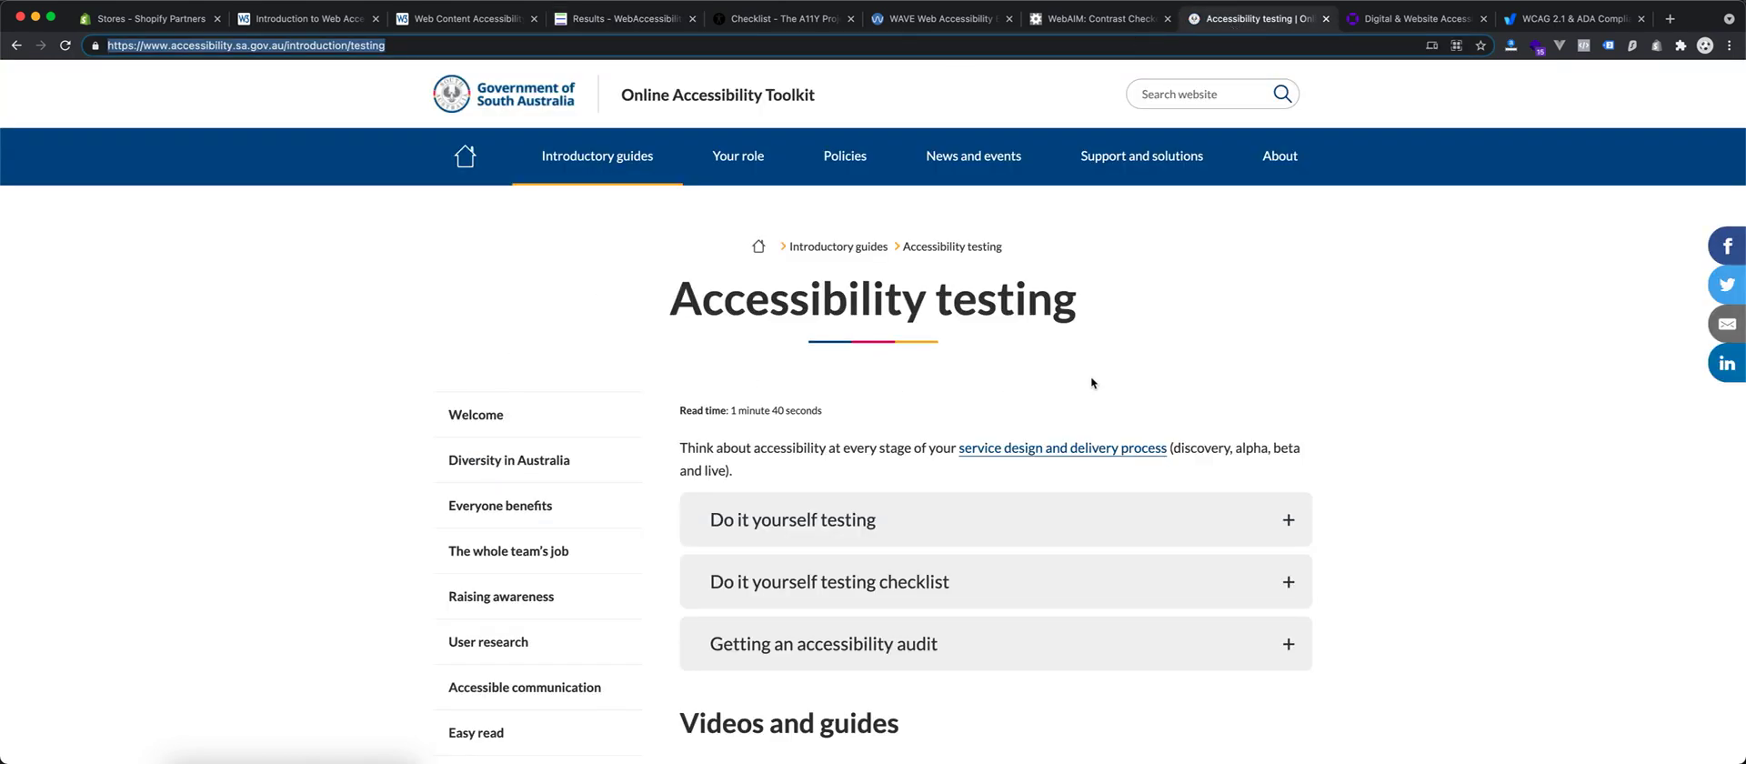
pyautogui.rightClick(1201, 356)
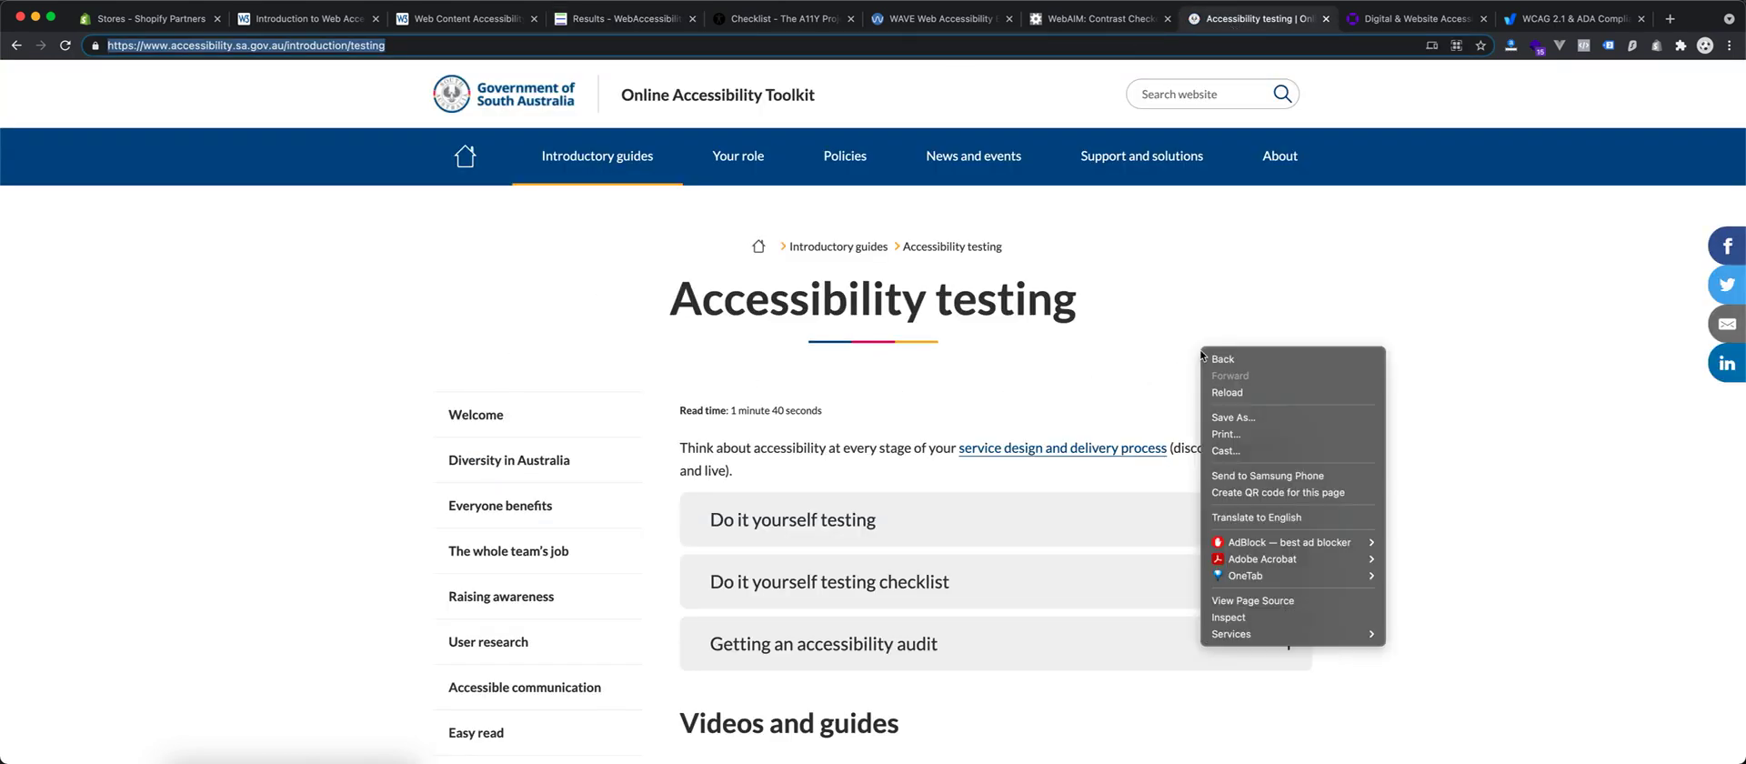
pyautogui.click(1231, 616)
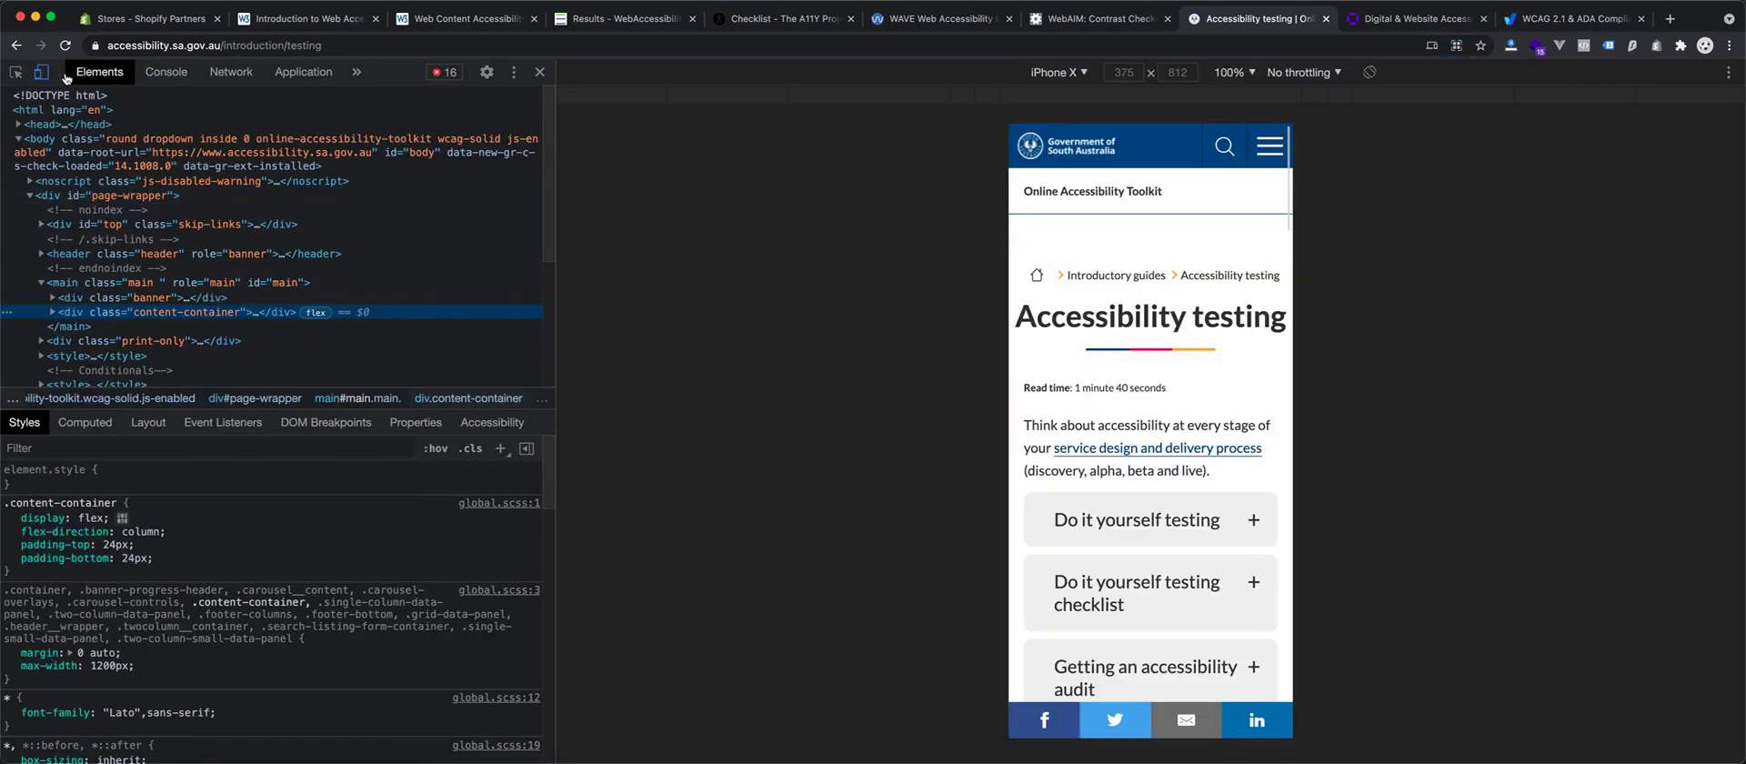
pyautogui.click(42, 73)
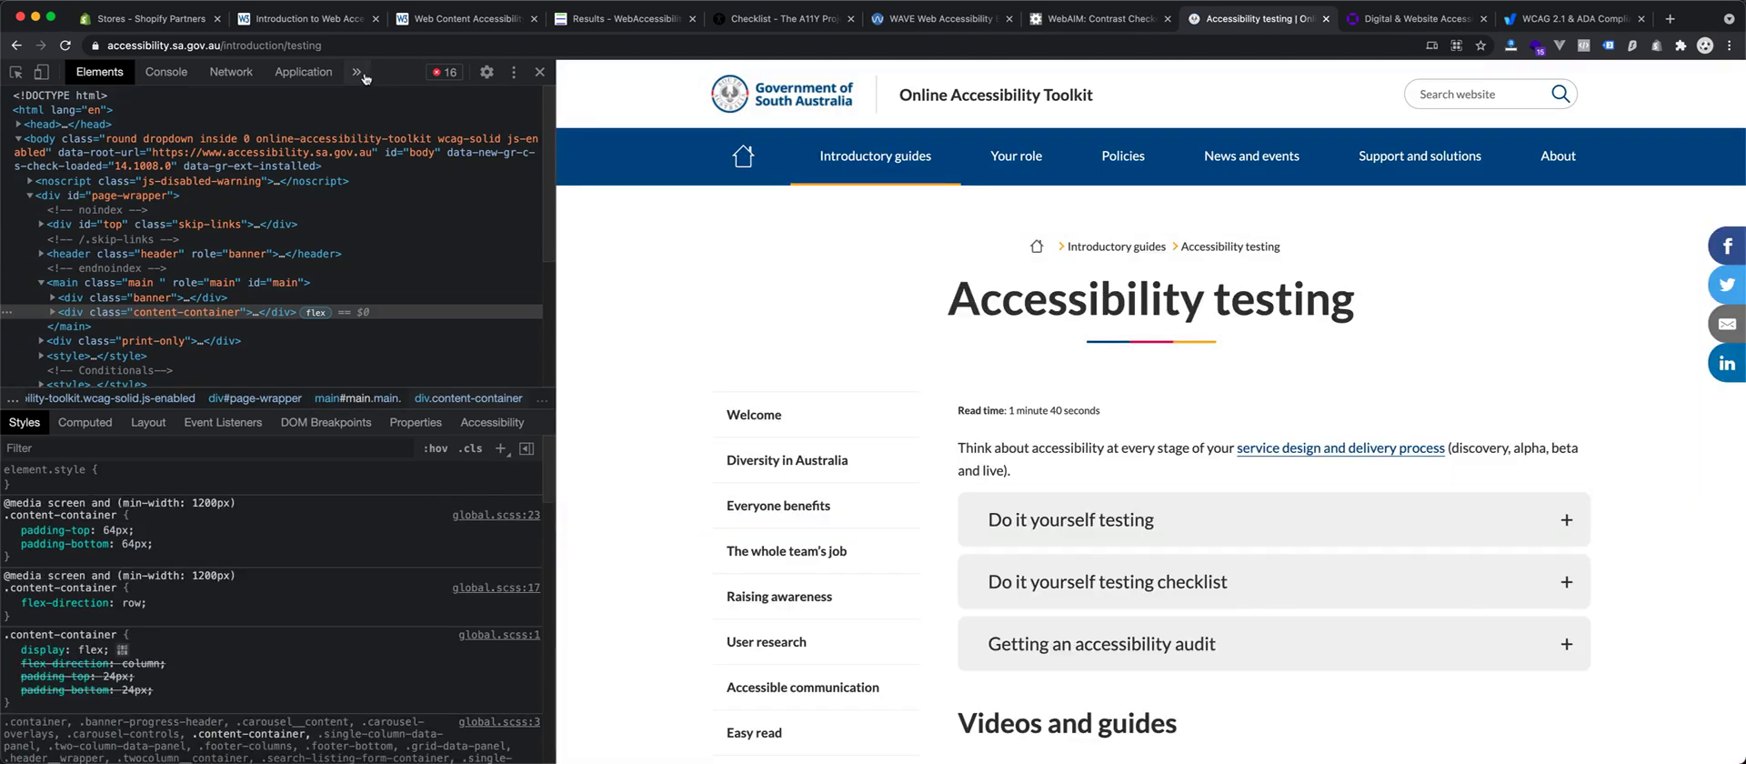
# Step: Generate a desktop Lighthouse report, including Accessibility, for the Accessibility testing page
pyautogui.click(358, 73)
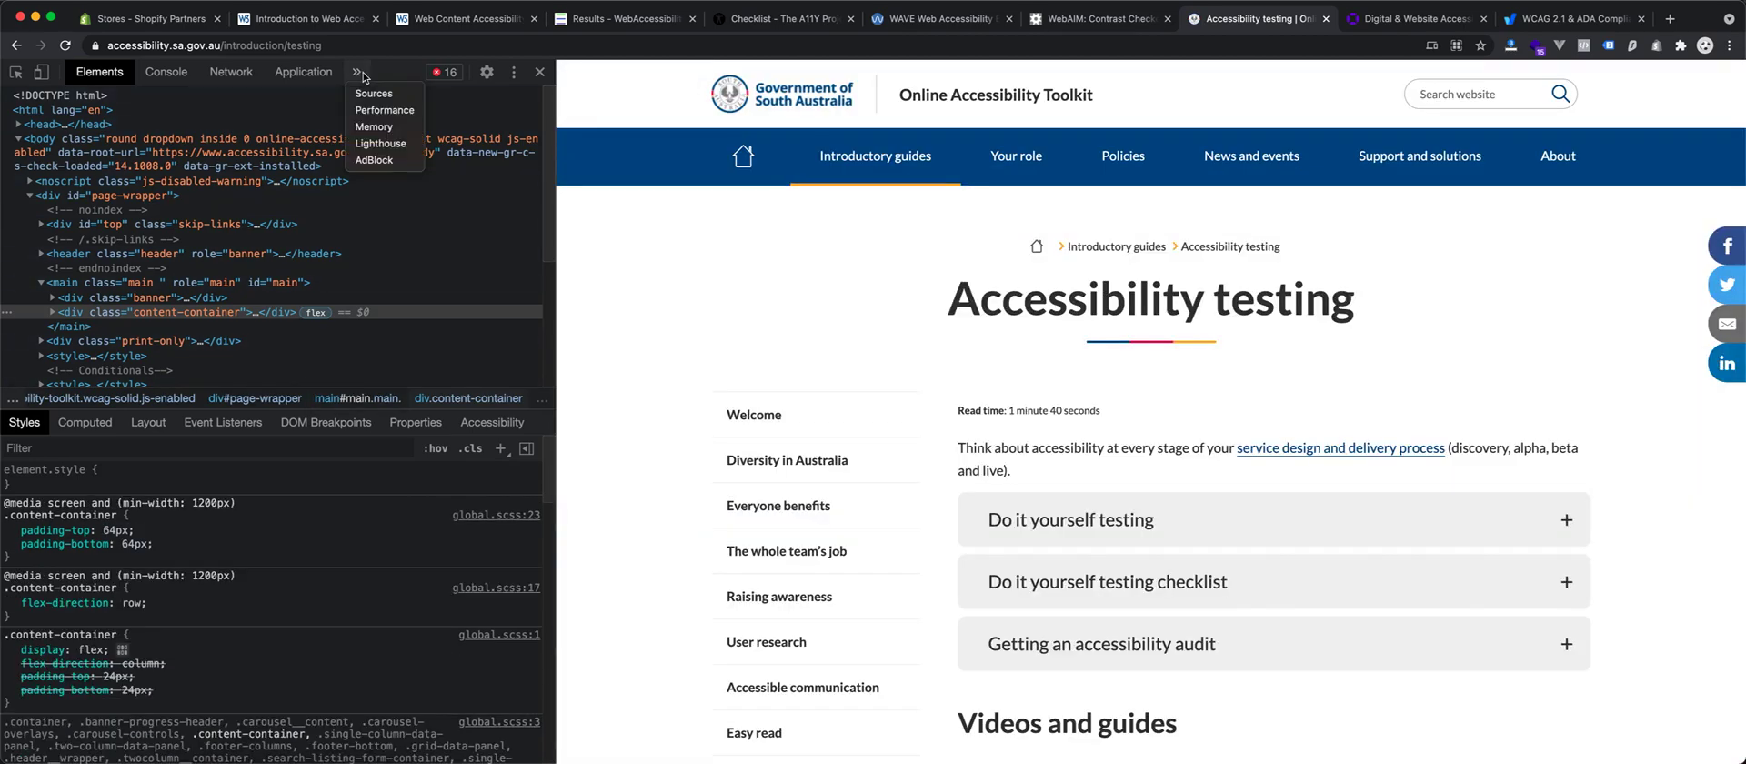
pyautogui.click(370, 148)
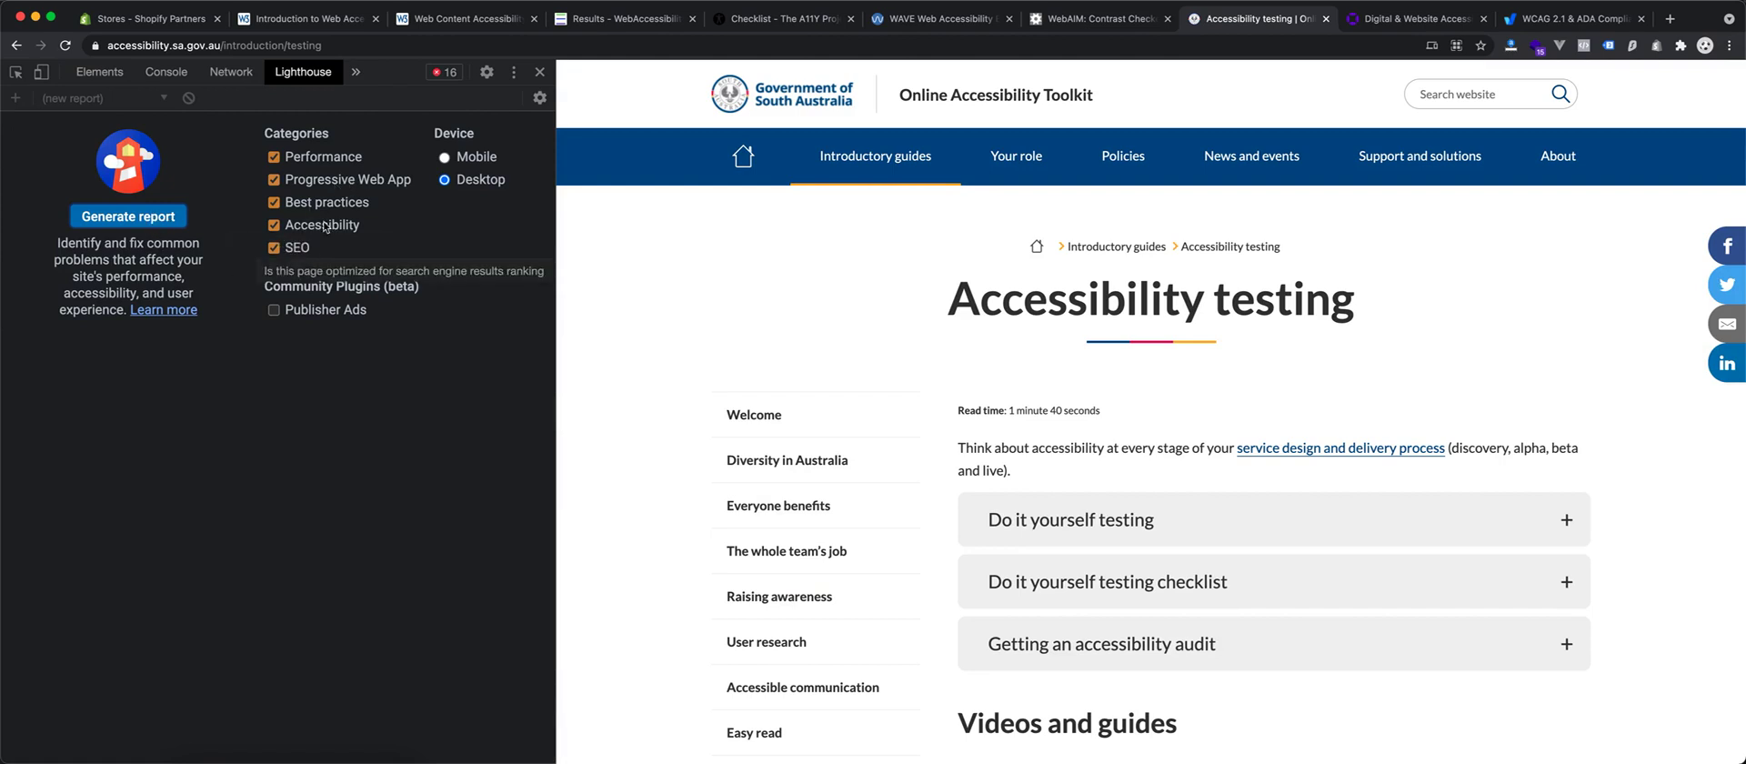
pyautogui.click(159, 218)
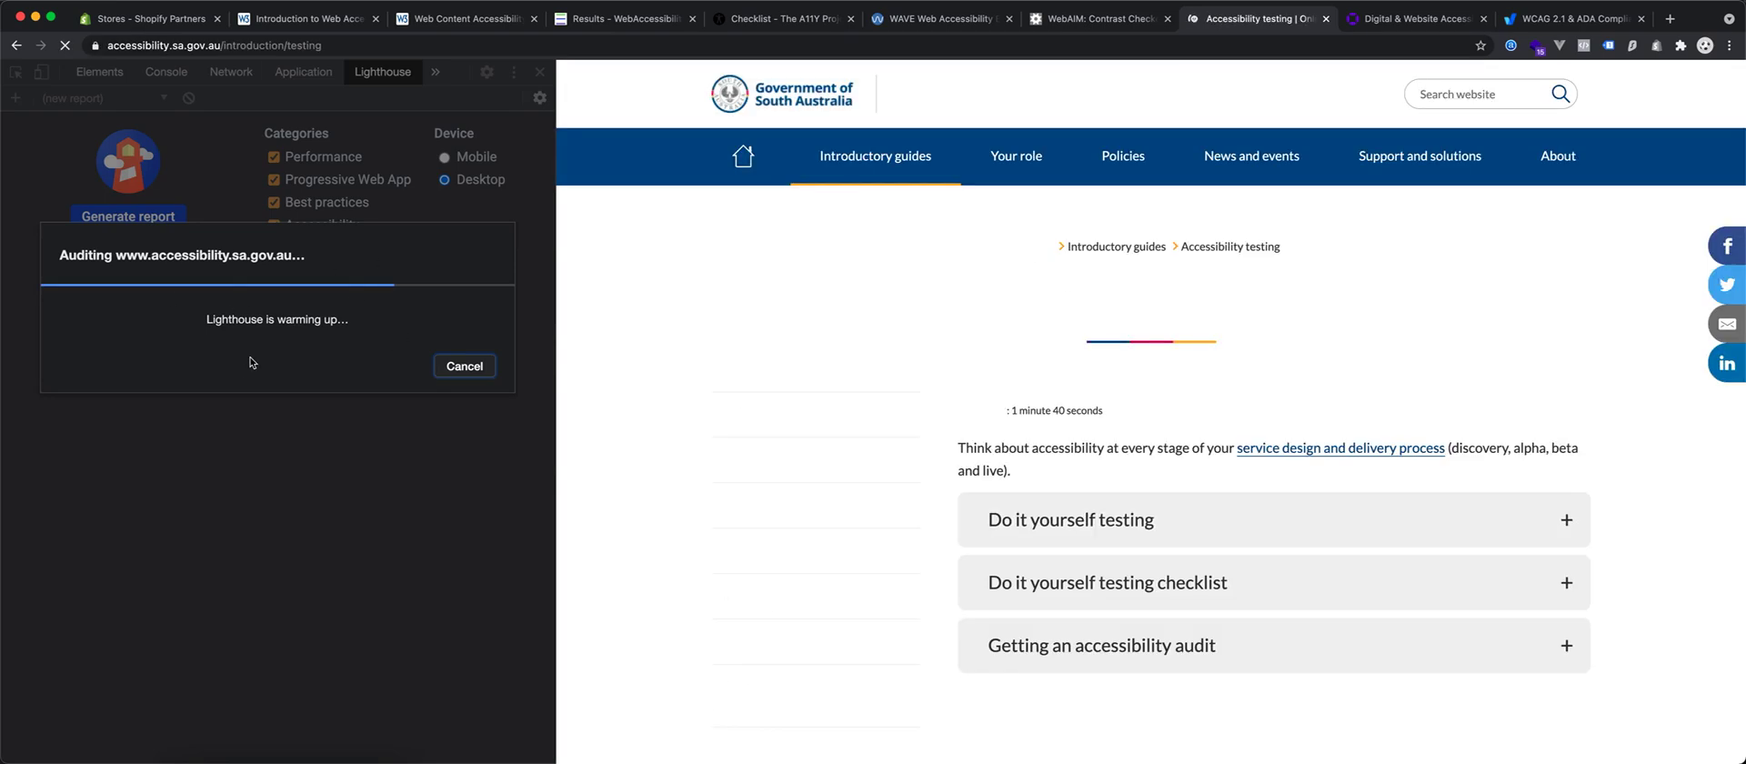
pyautogui.click(1081, 25)
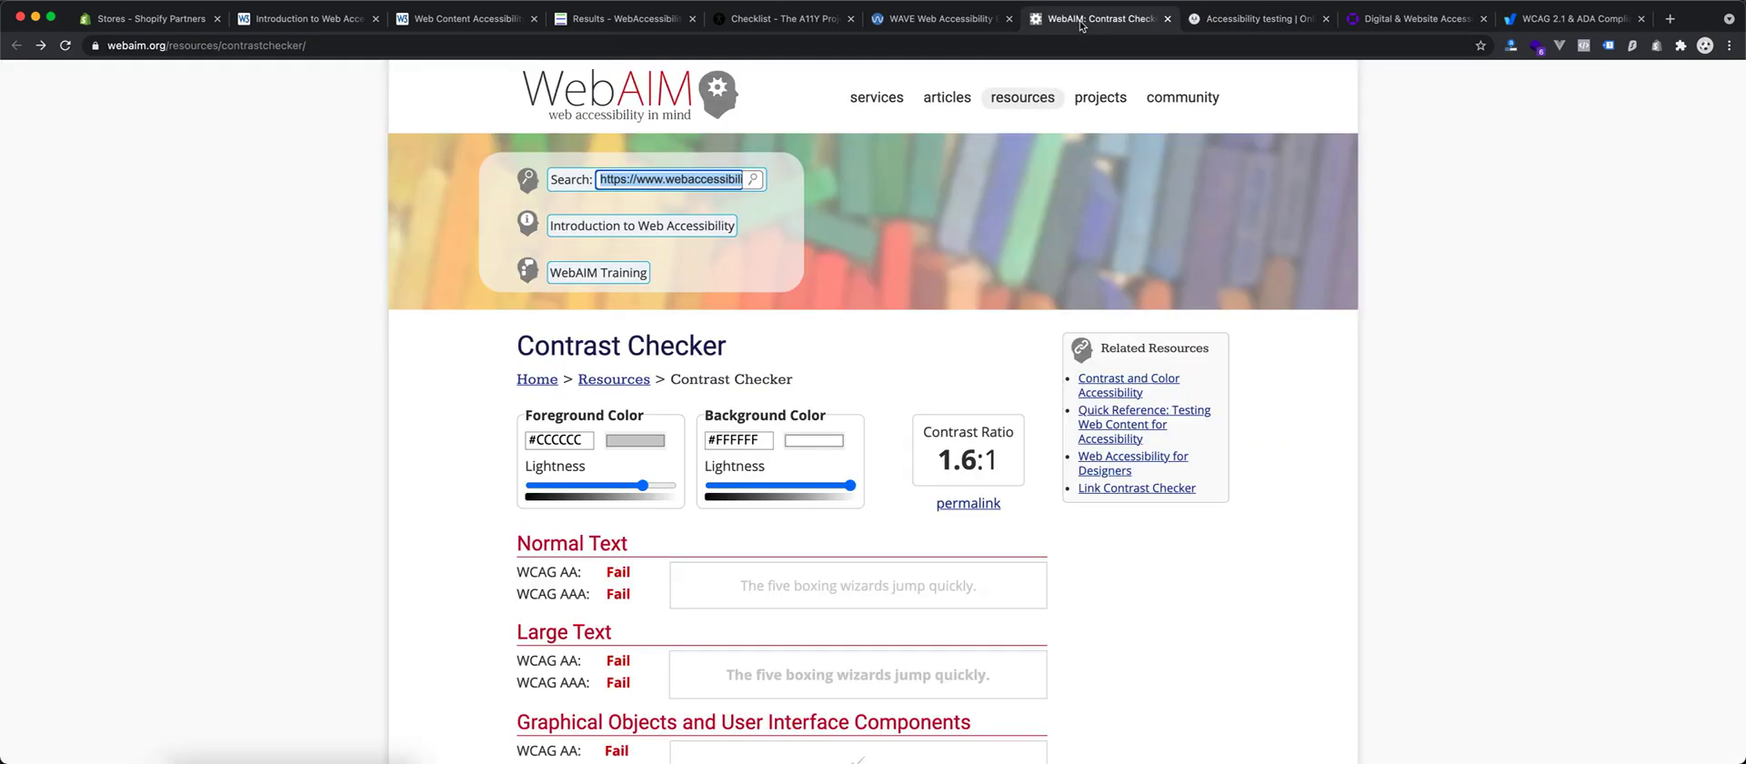
pyautogui.click(771, 20)
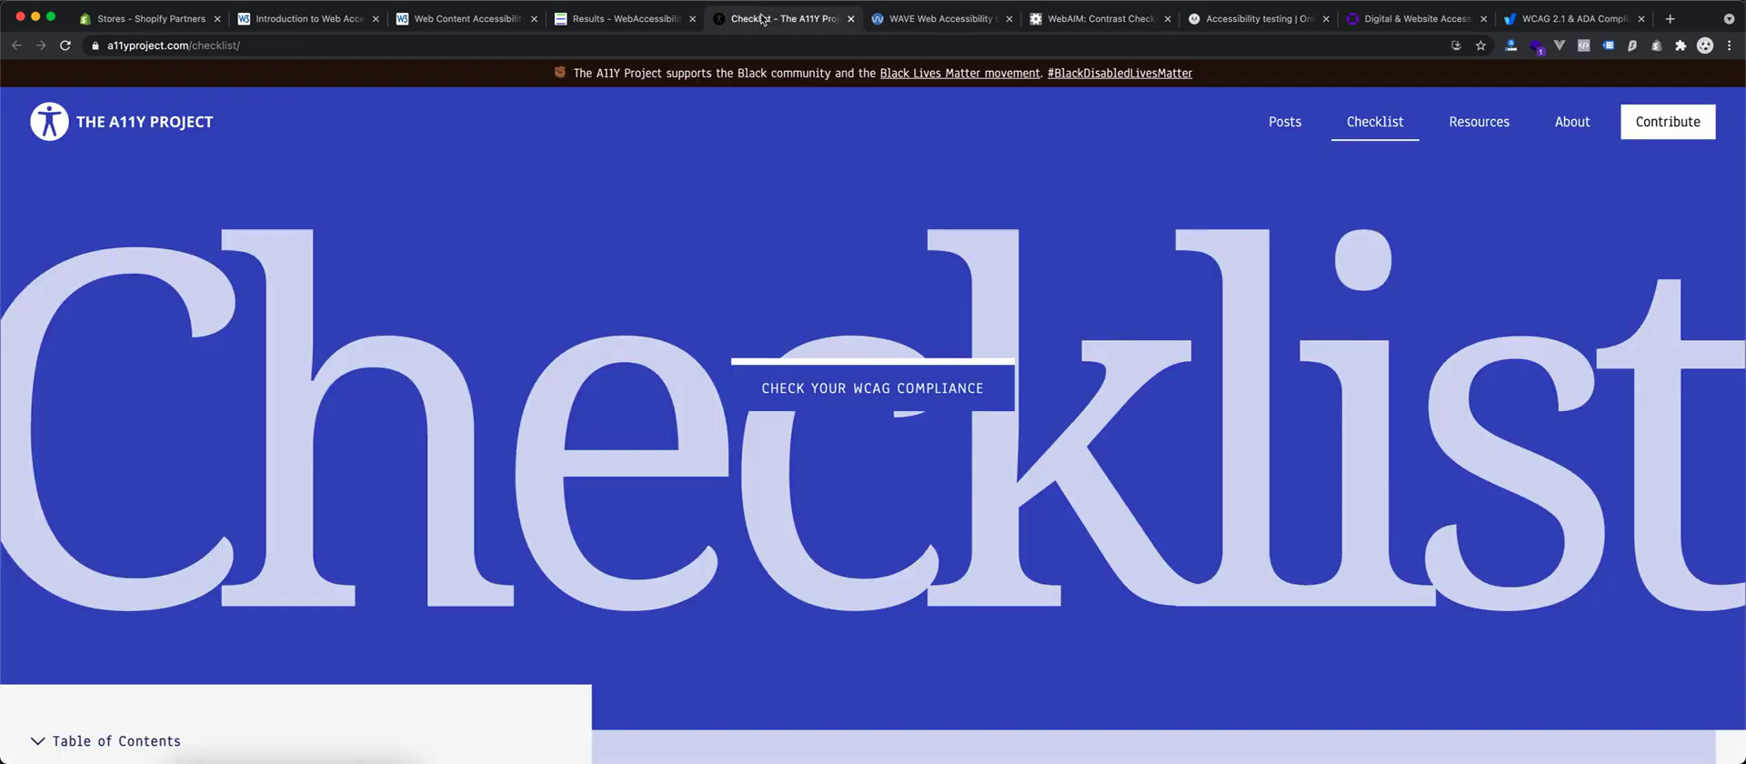
pyautogui.click(920, 27)
pyautogui.click(755, 246)
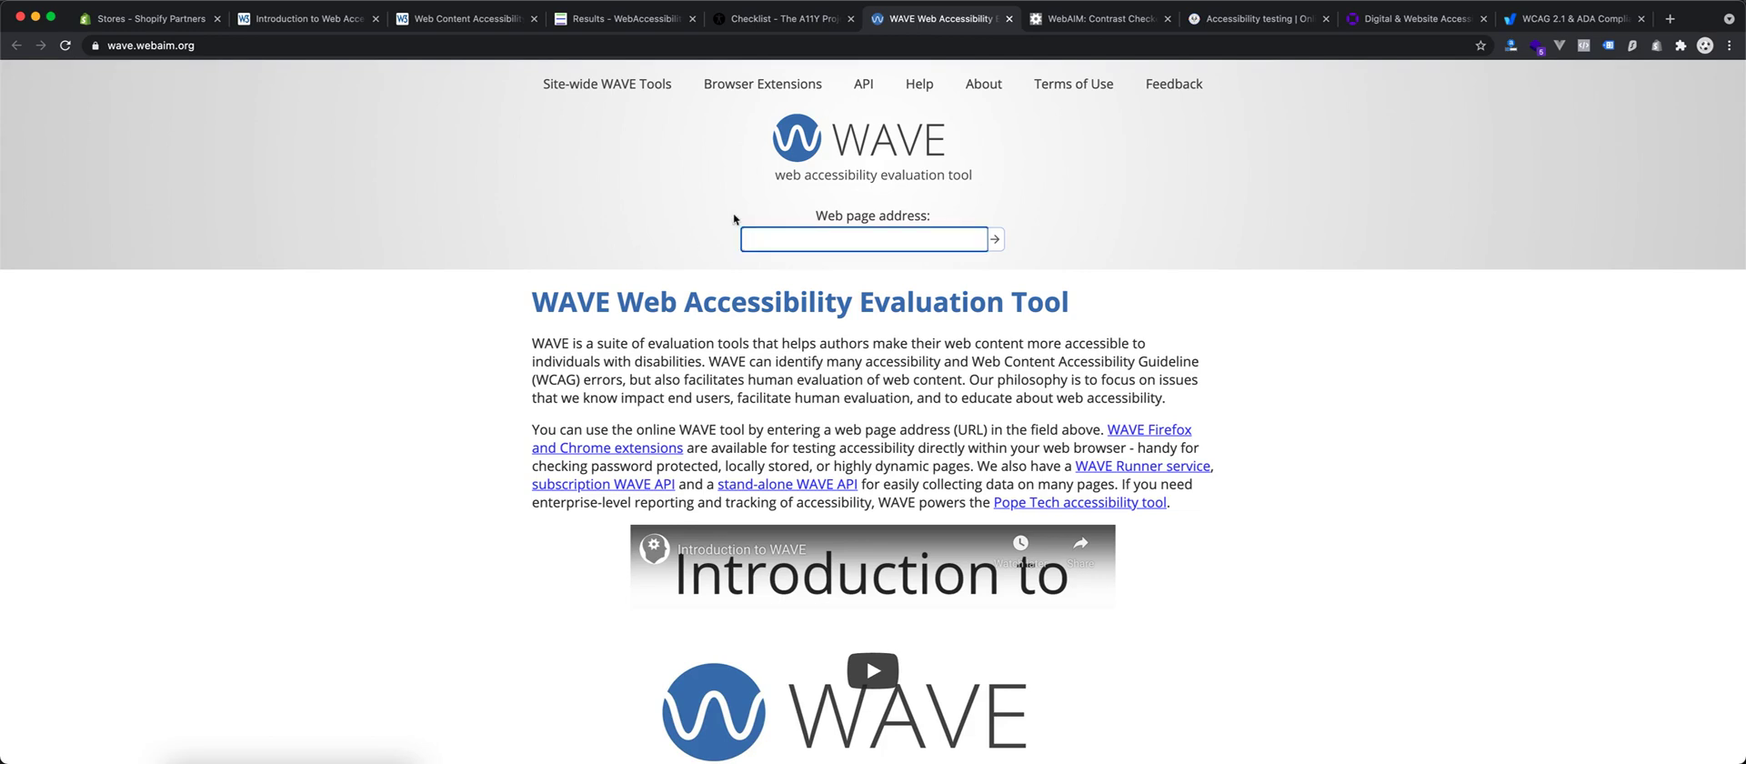
pyautogui.press('super+v')
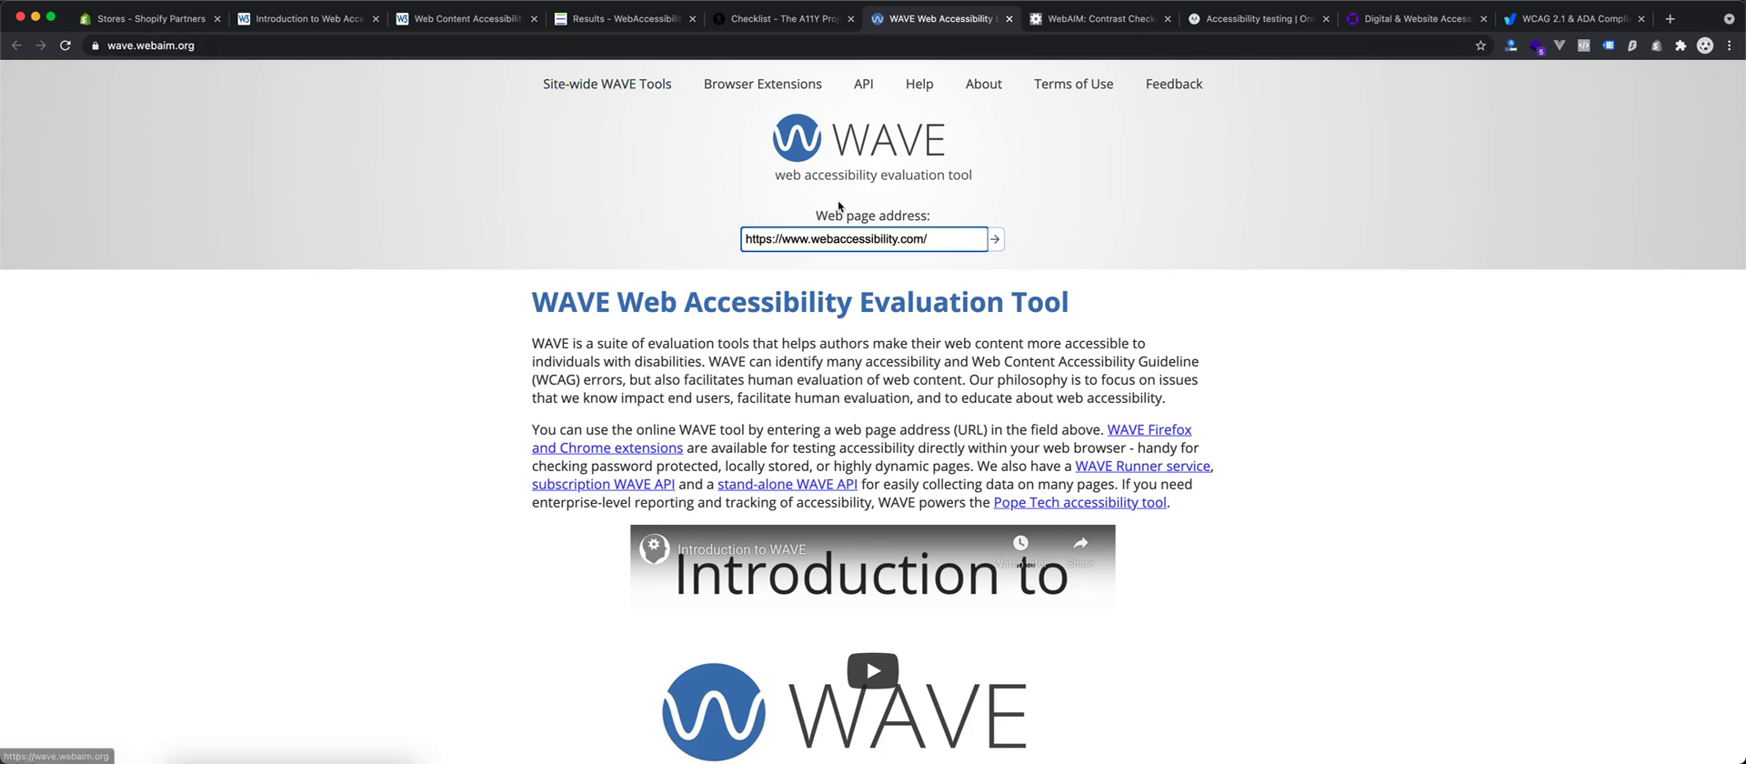
pyautogui.click(994, 239)
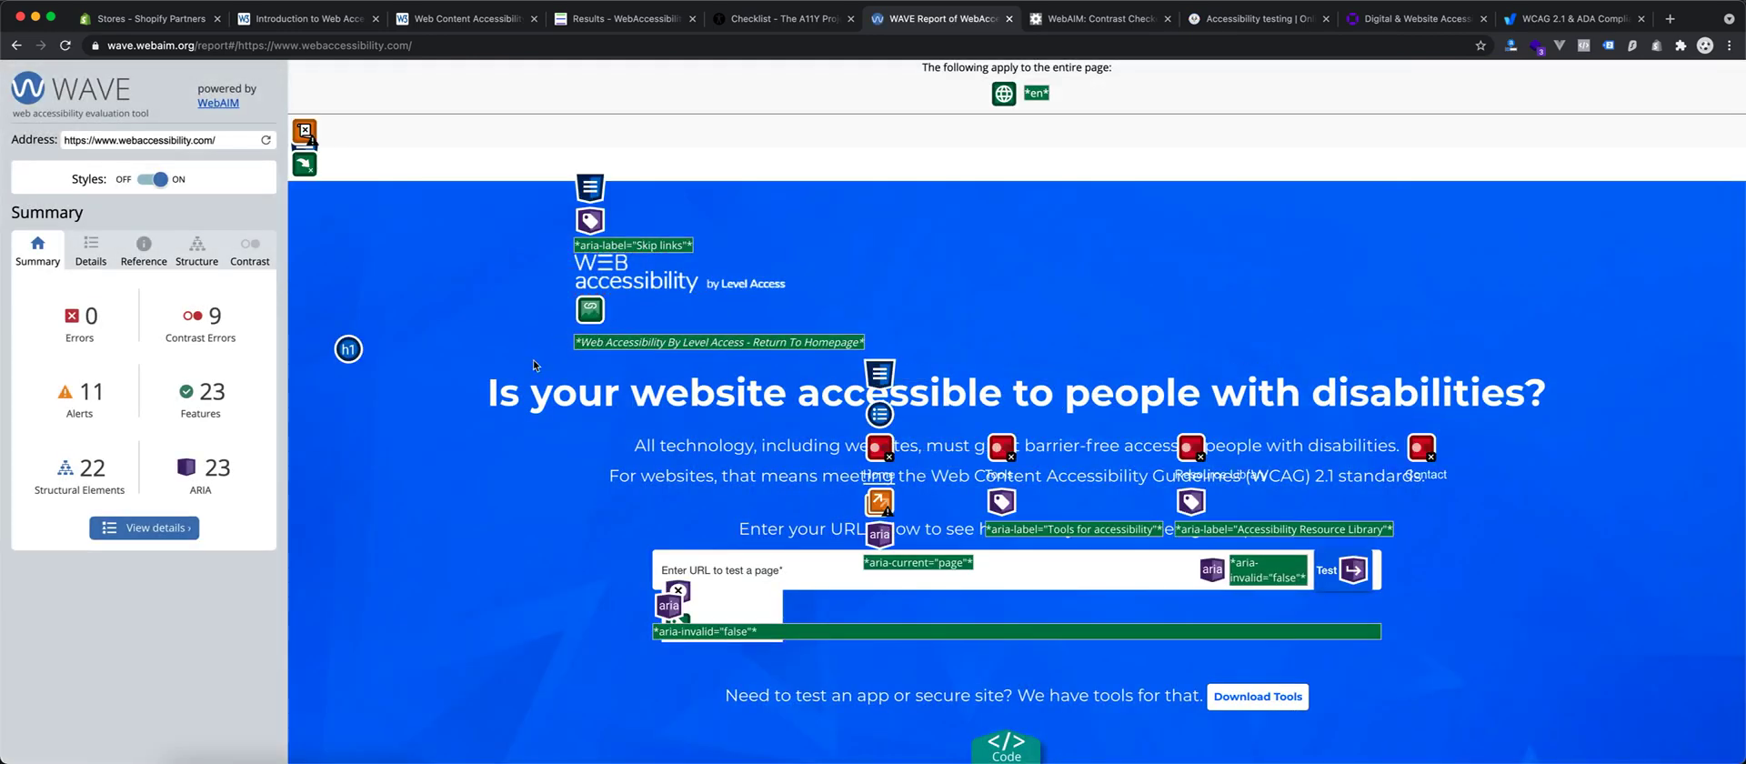
# Step: Review the WAVE summary and the detailed list of contrast errors, alerts and features
pyautogui.click(77, 337)
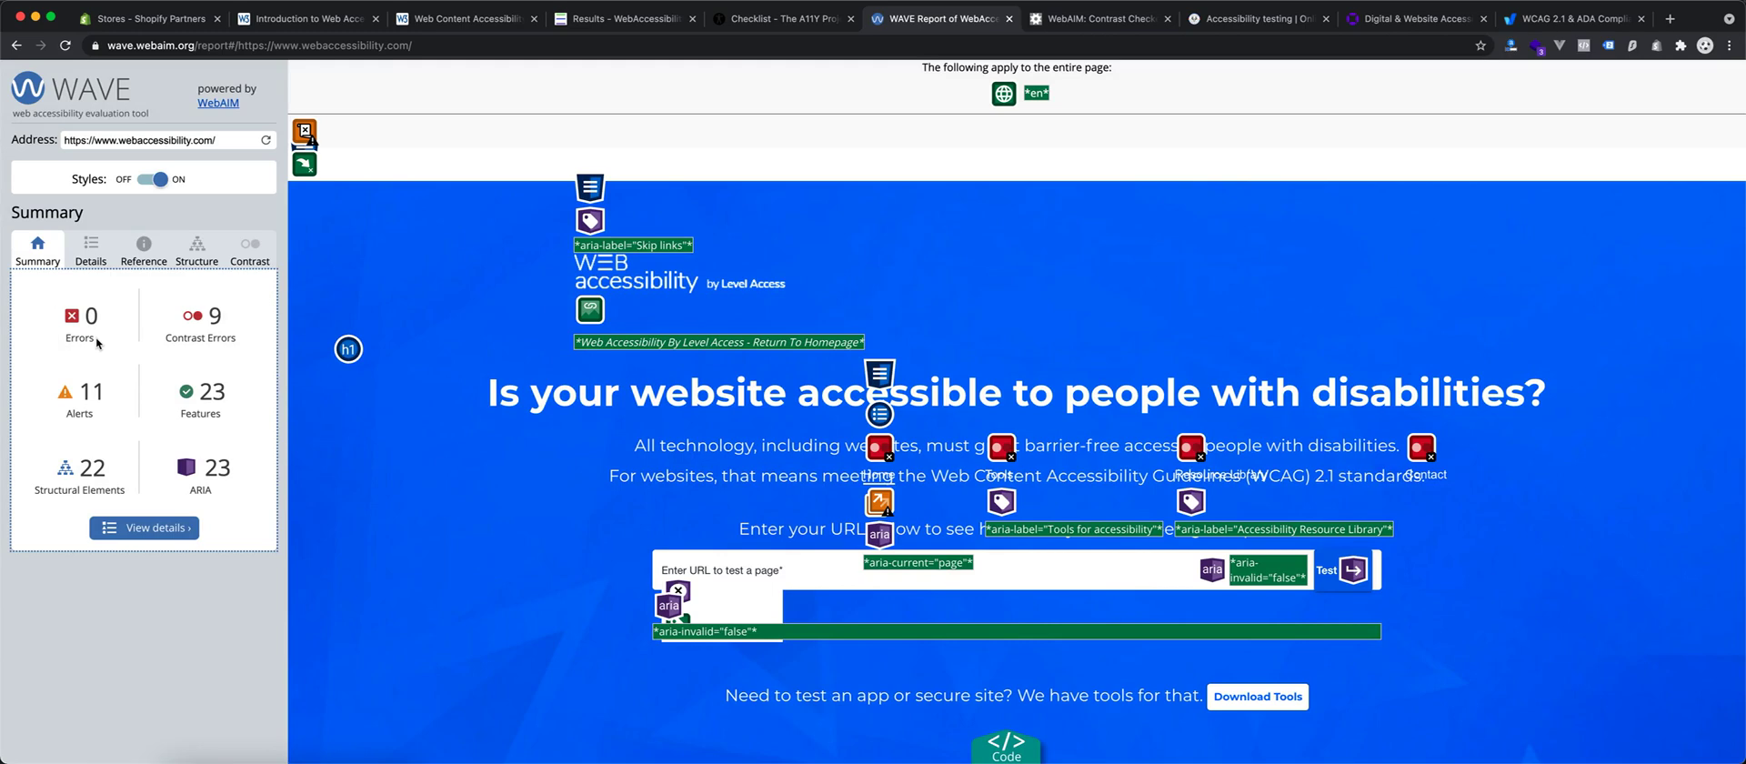
pyautogui.click(90, 254)
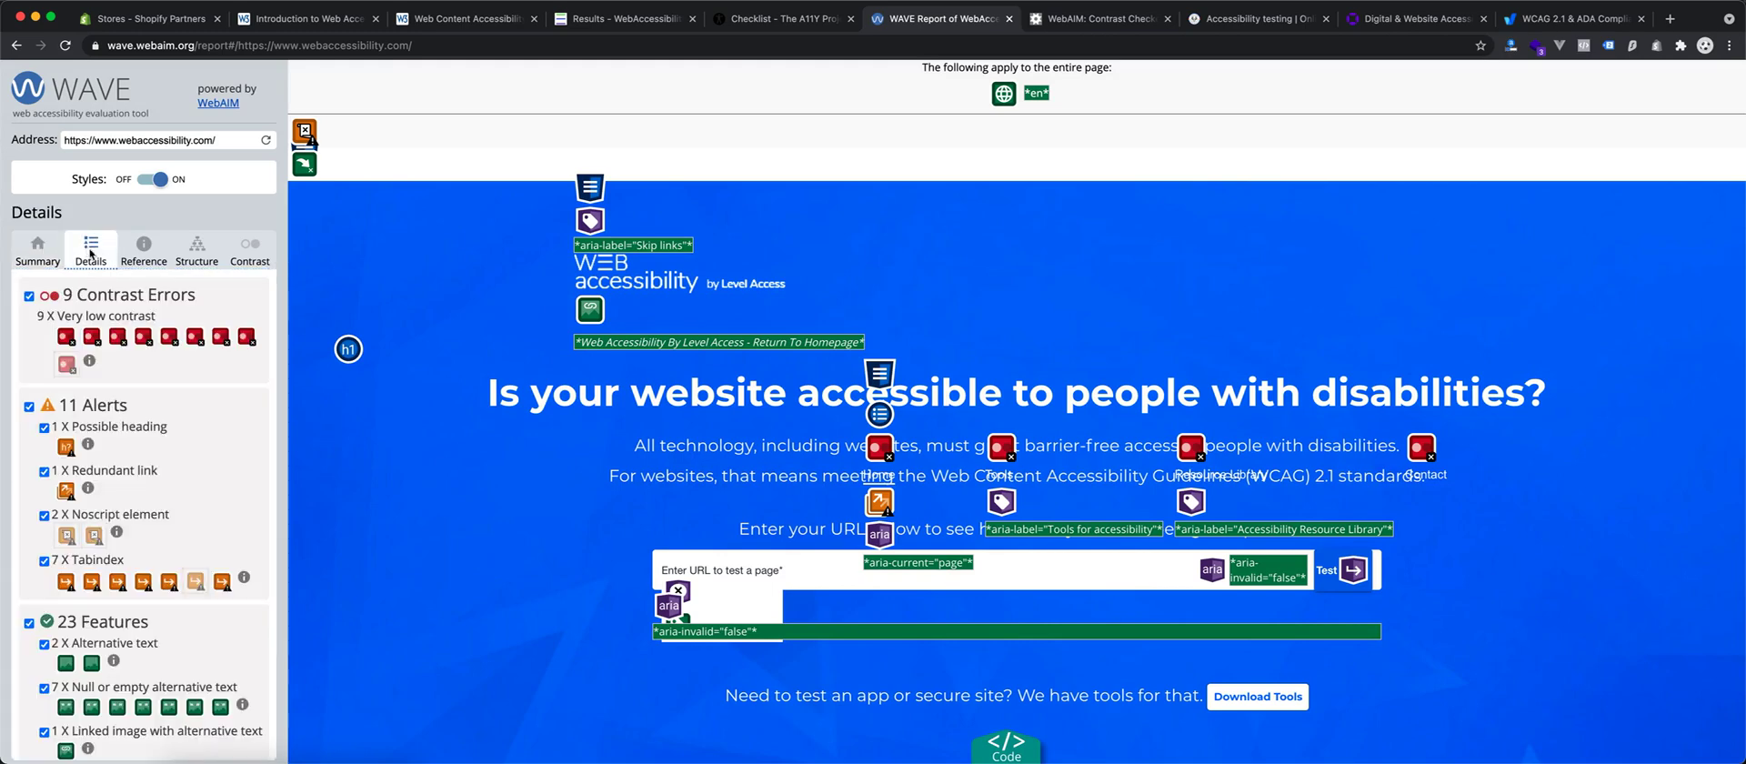
pyautogui.moveTo(157, 339)
pyautogui.scroll(-1, 145, 454)
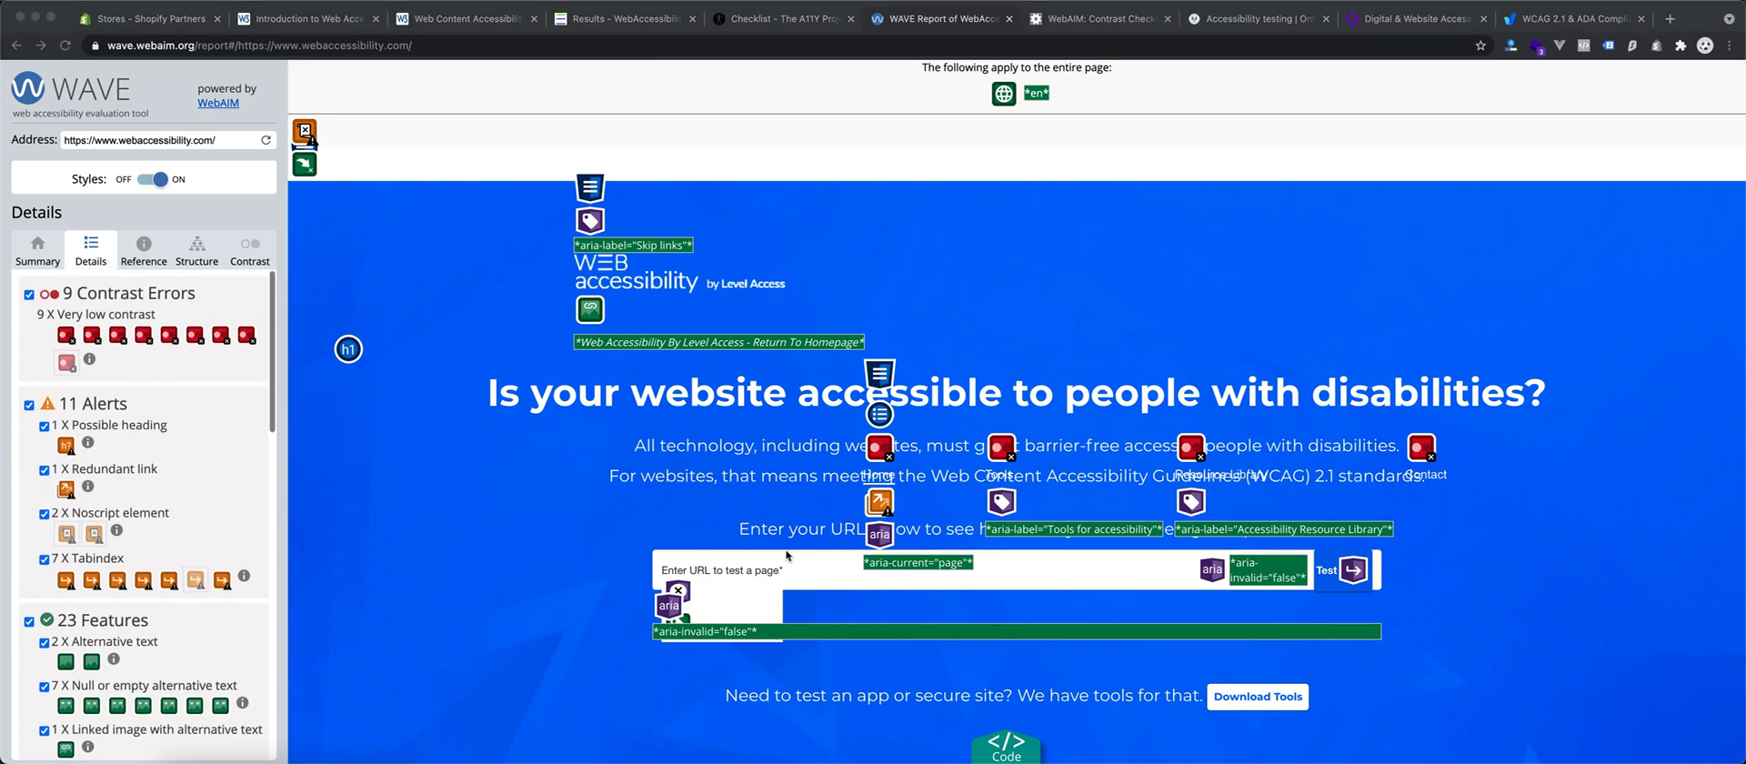
# Step: Inspect the very low contrast error on the Home menu link and show the code behind it
pyautogui.click(881, 450)
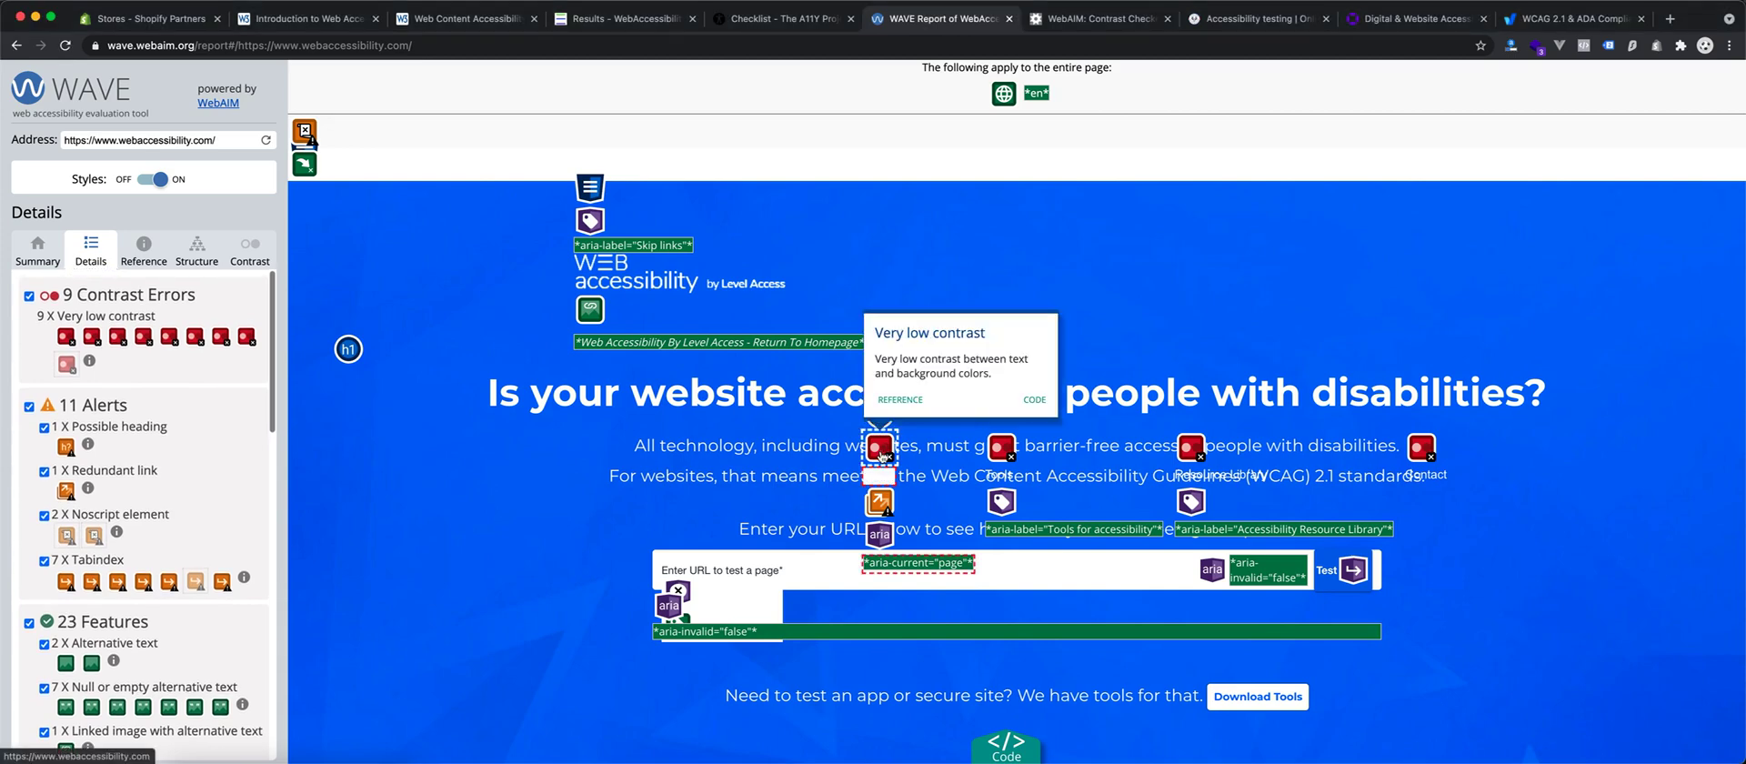
pyautogui.click(1033, 400)
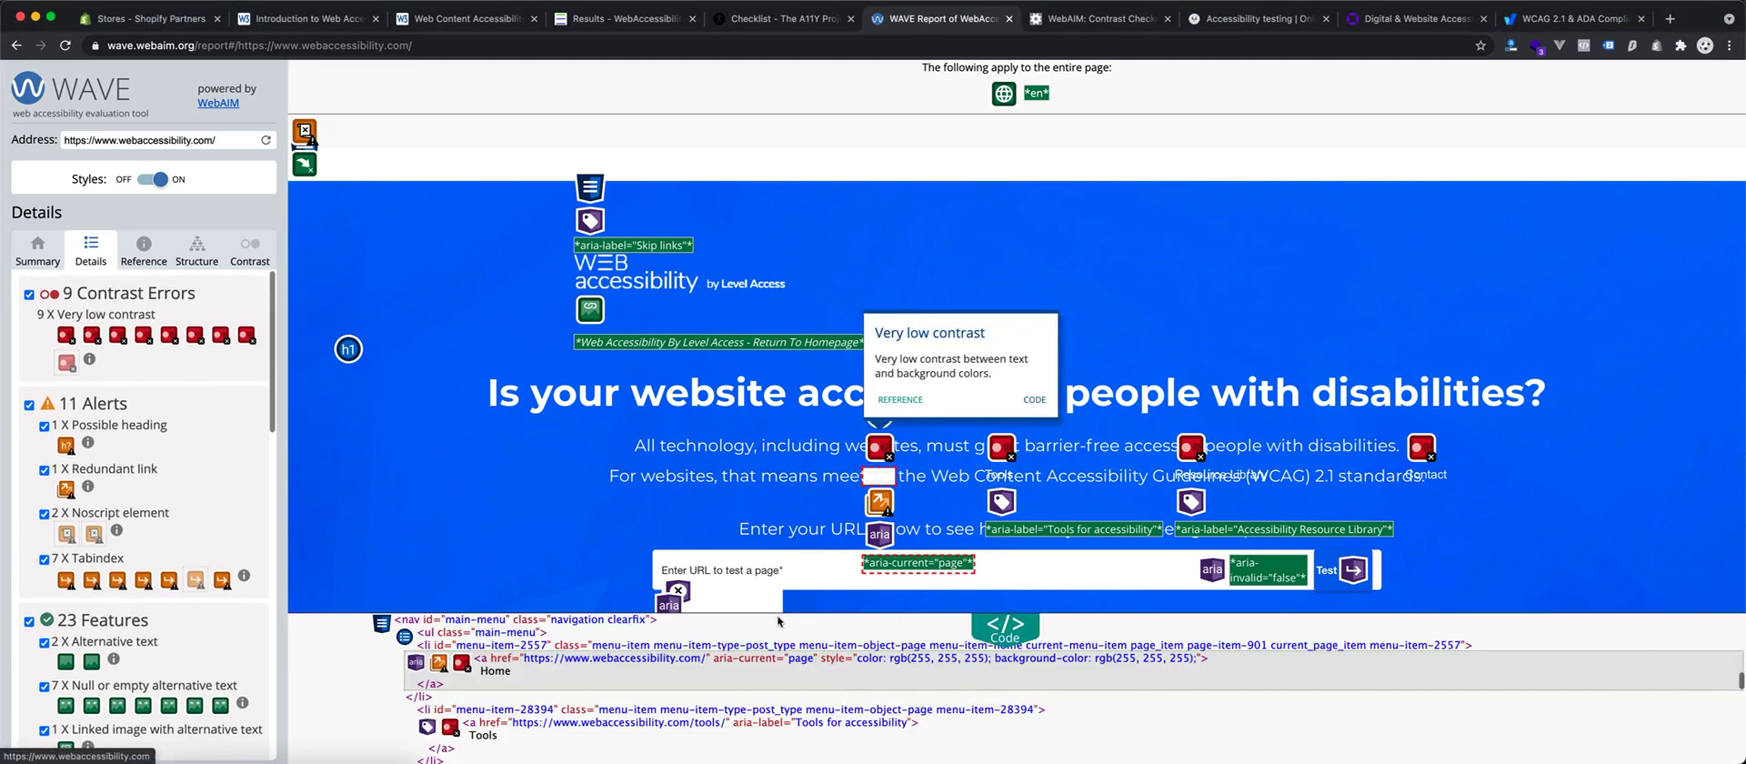
pyautogui.scroll(-1, 132, 691)
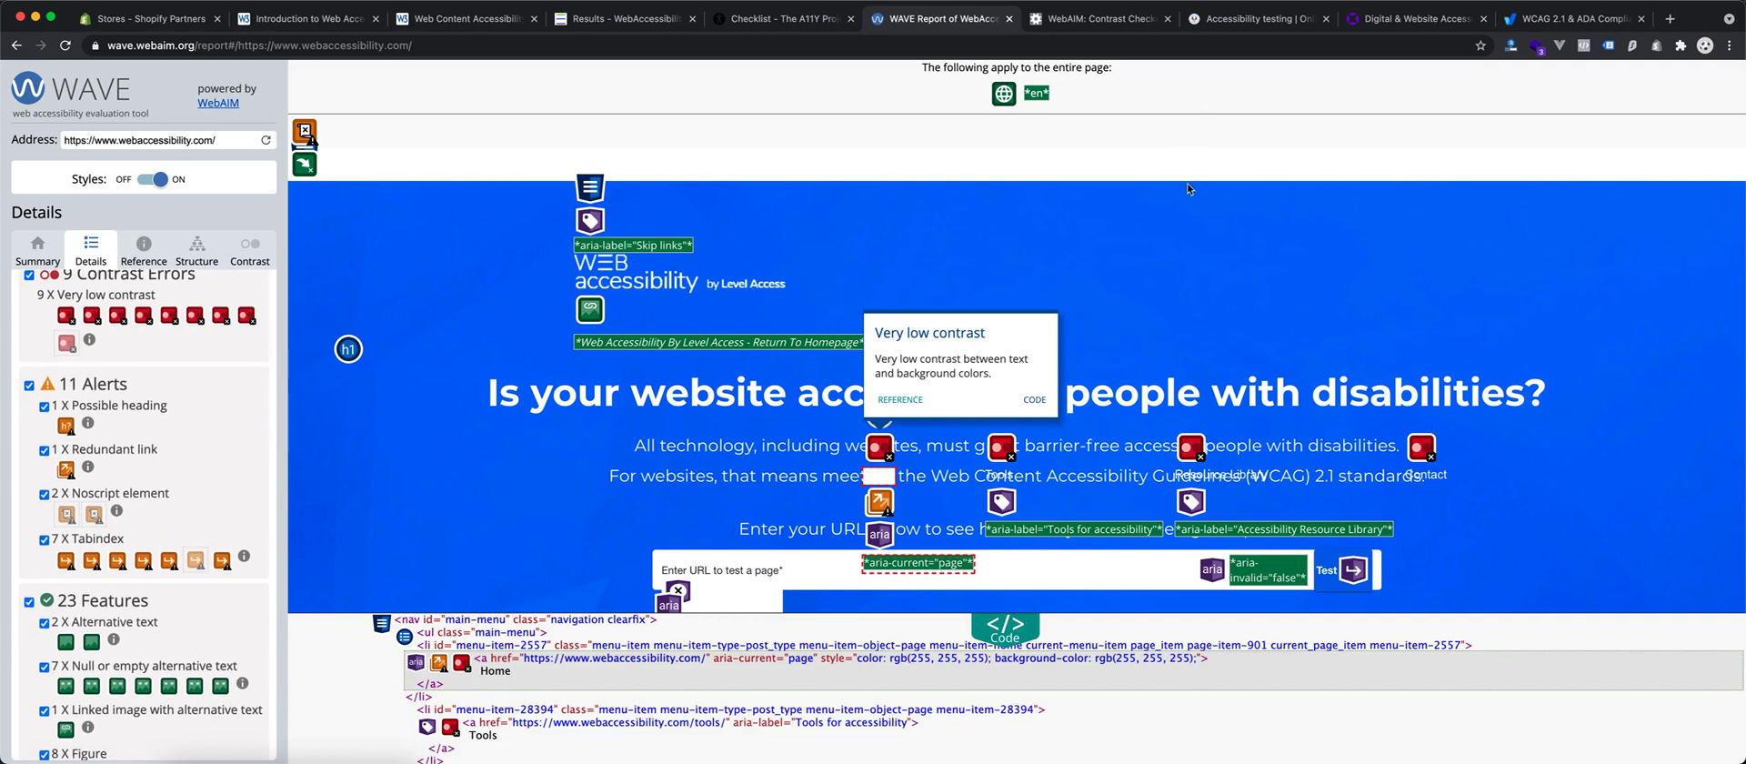
# Step: Check the Lighthouse scores for the South Australian testing page and return to the WebAIM Contrast Checker
pyautogui.click(1233, 20)
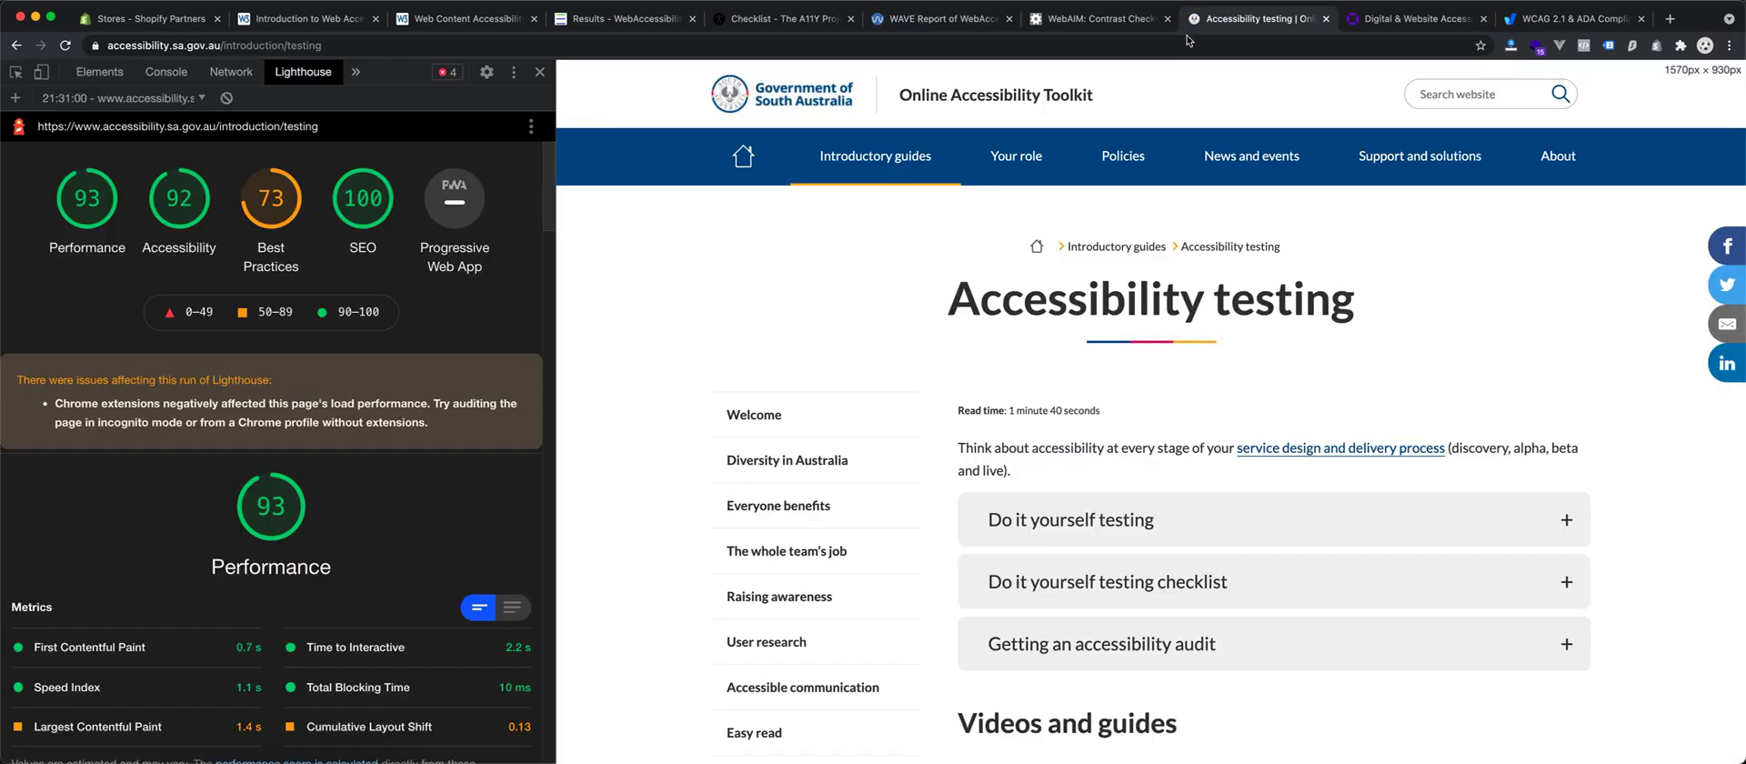
pyautogui.click(1126, 22)
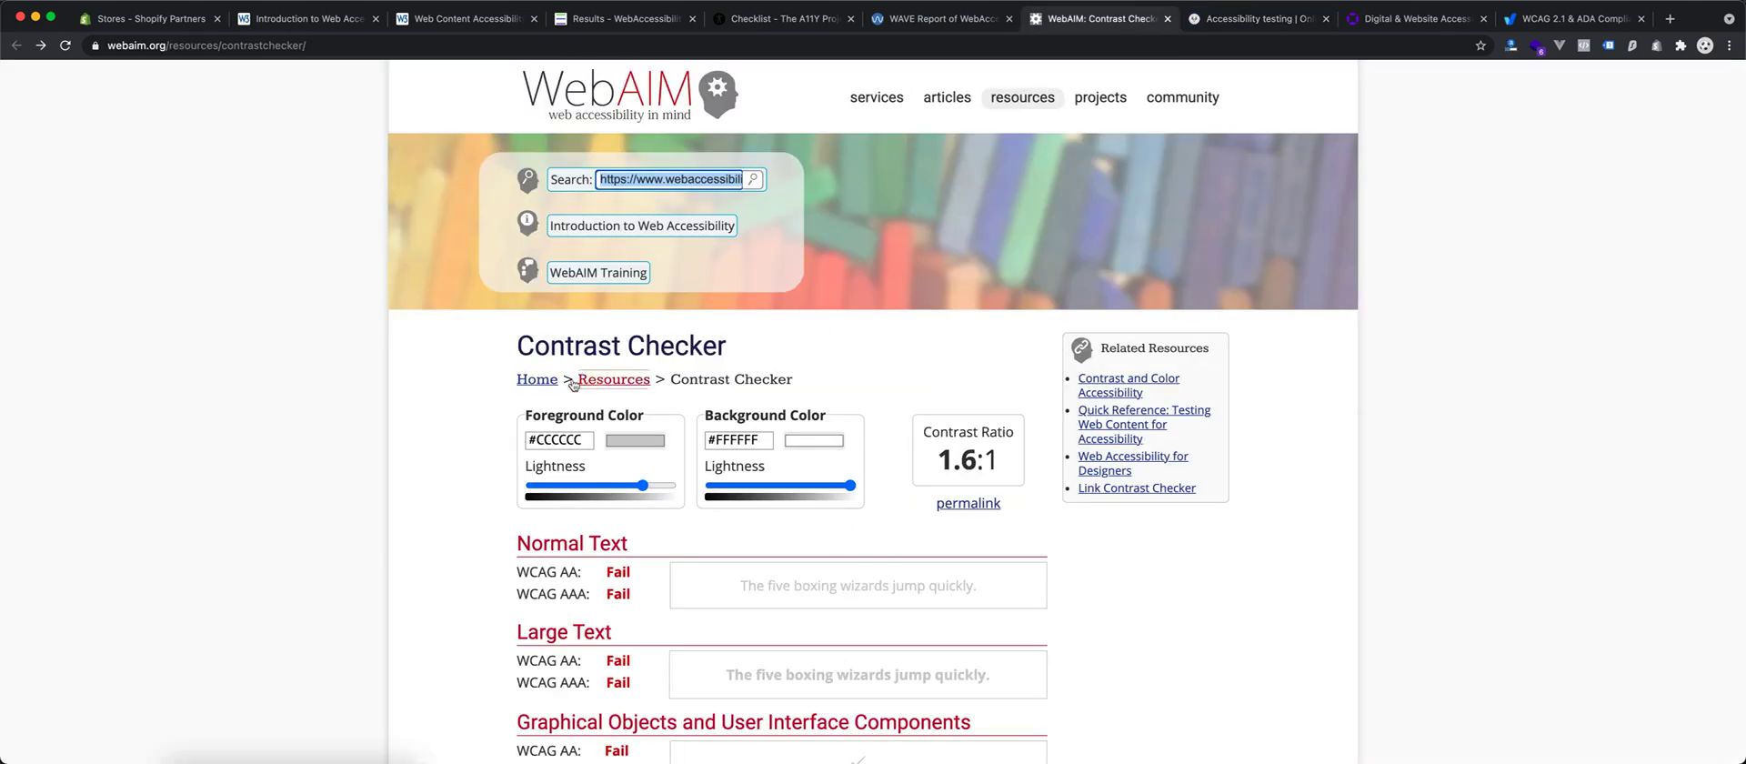
# Step: Examine the contrast, lists, labels and navigation issues in the Accessibility section of the South Australian testing page's Lighthouse report
pyautogui.click(588, 19)
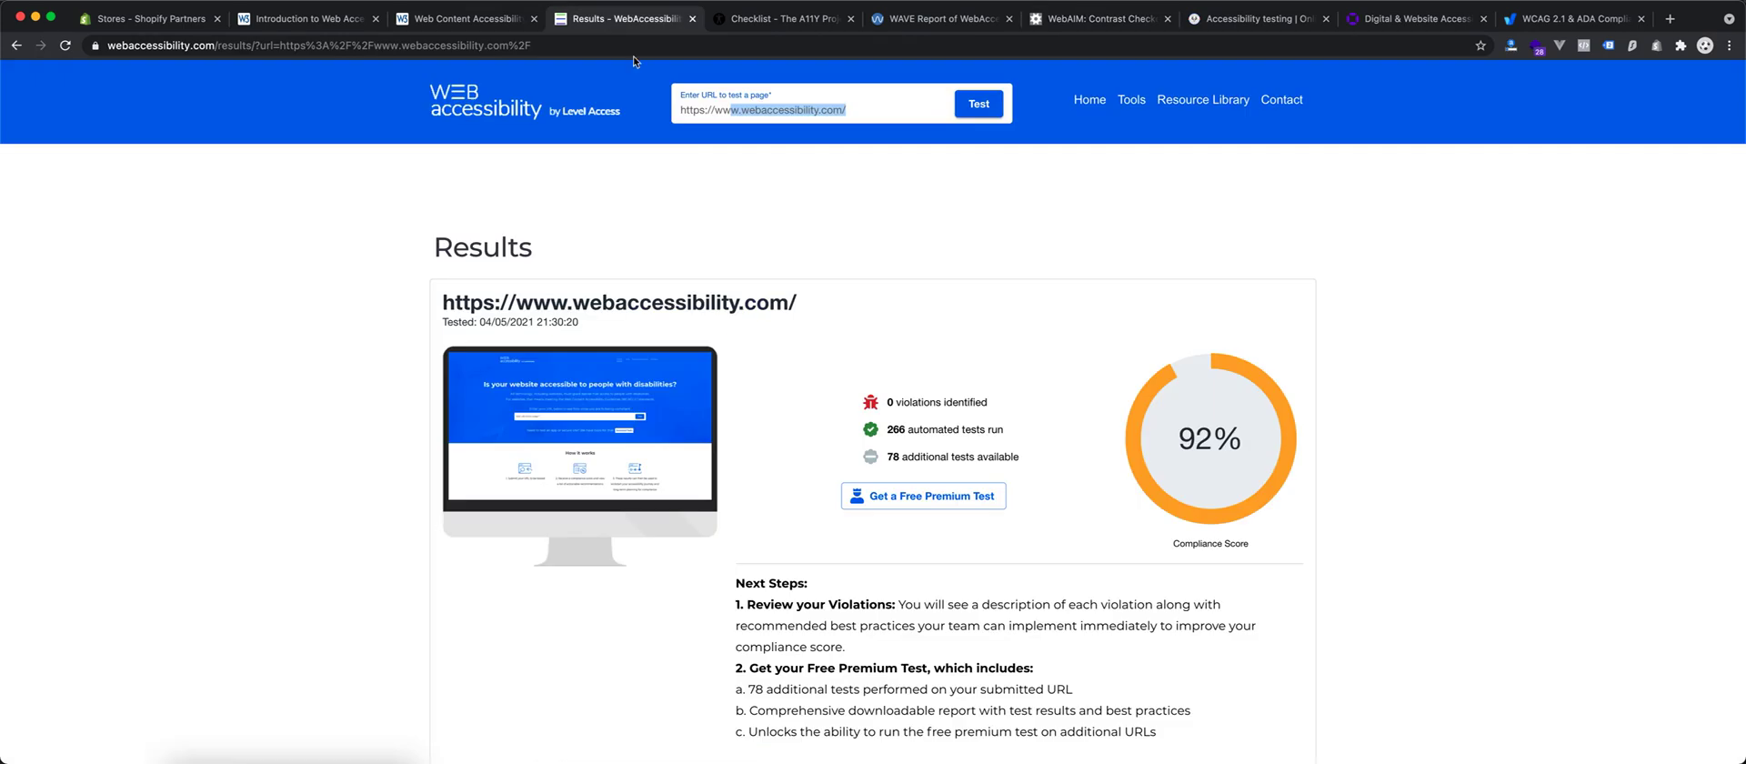
pyautogui.click(1257, 19)
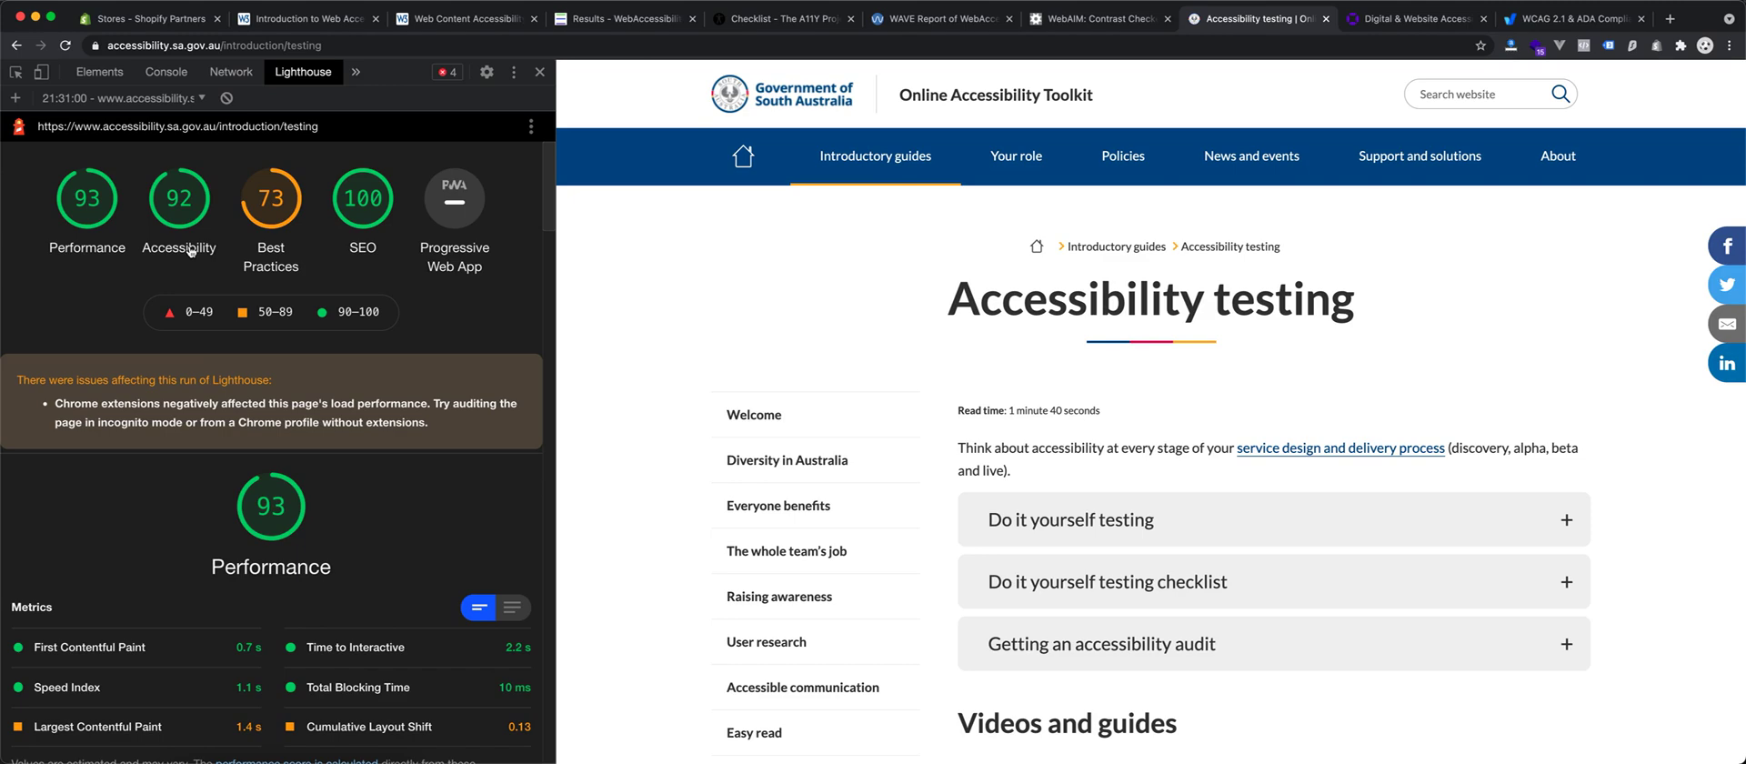
pyautogui.click(179, 219)
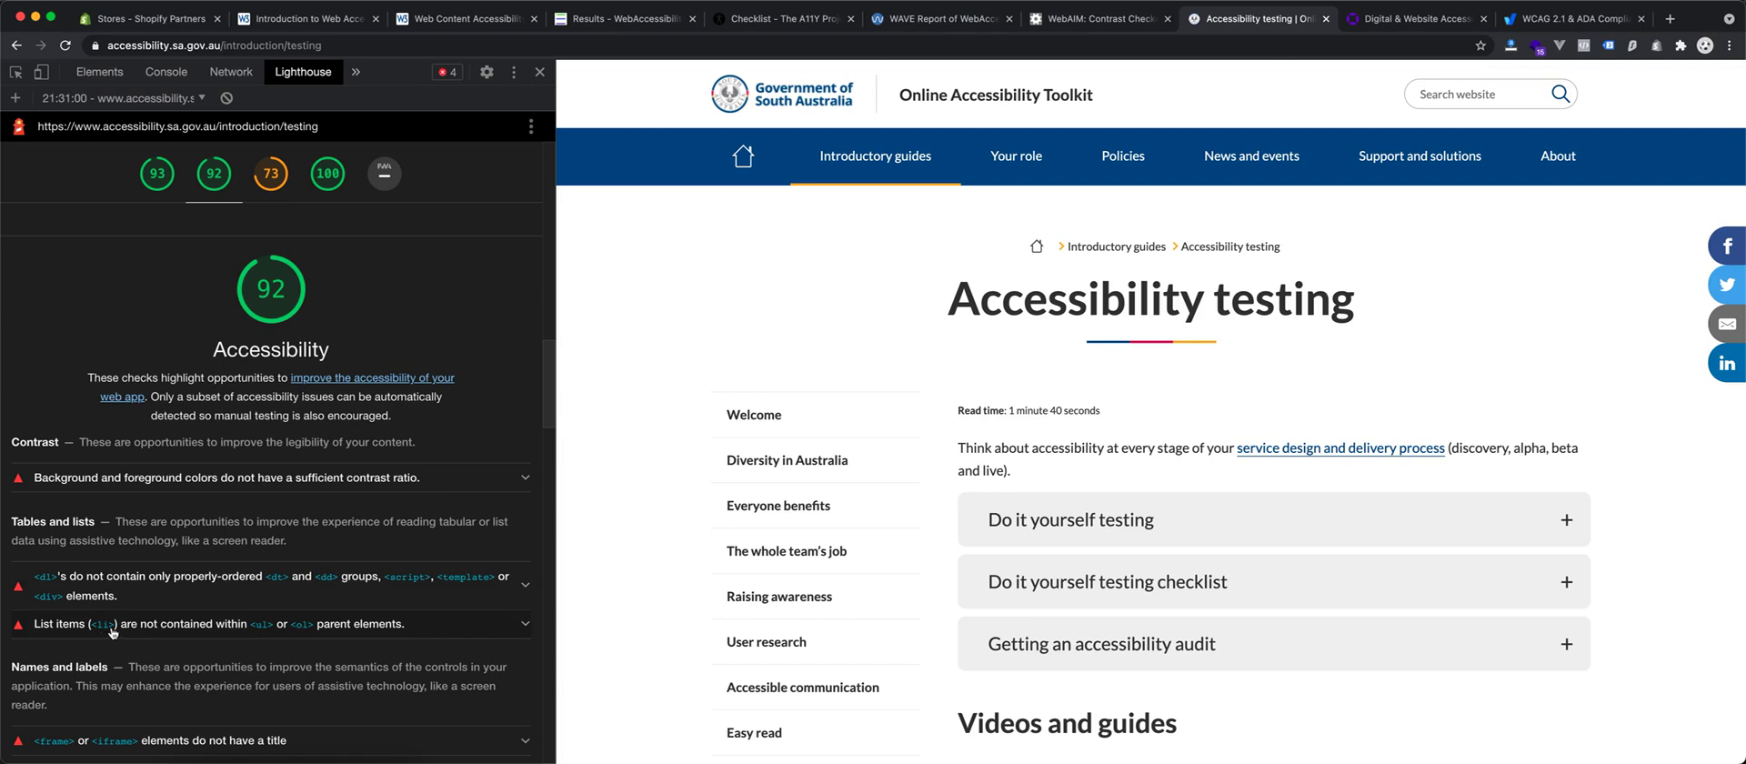
pyautogui.scroll(-2, 191, 499)
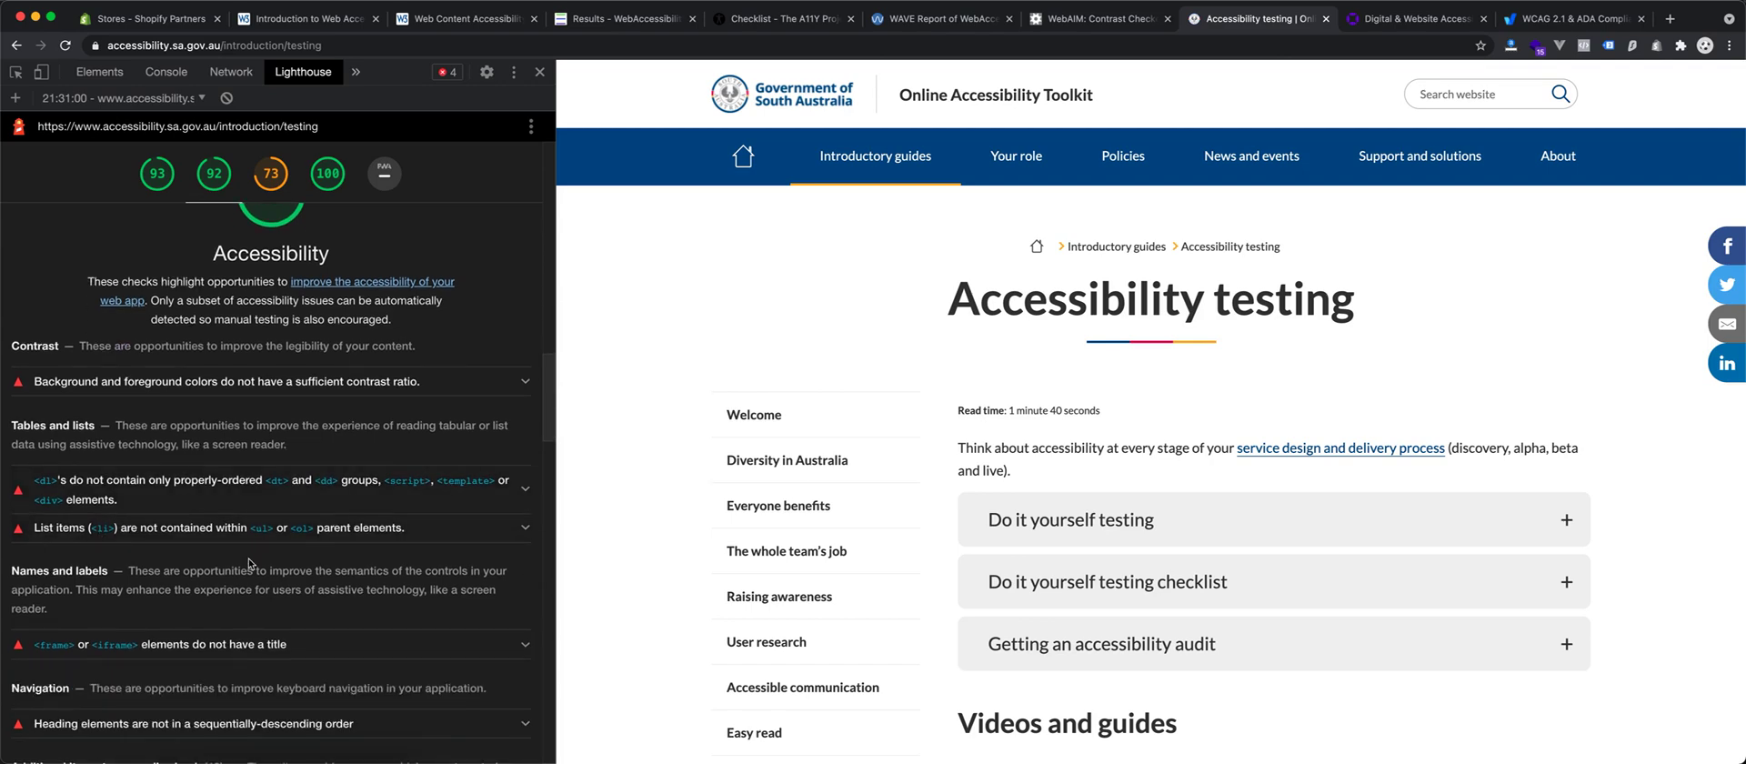
pyautogui.scroll(-4, 249, 564)
pyautogui.scroll(10, 197, 469)
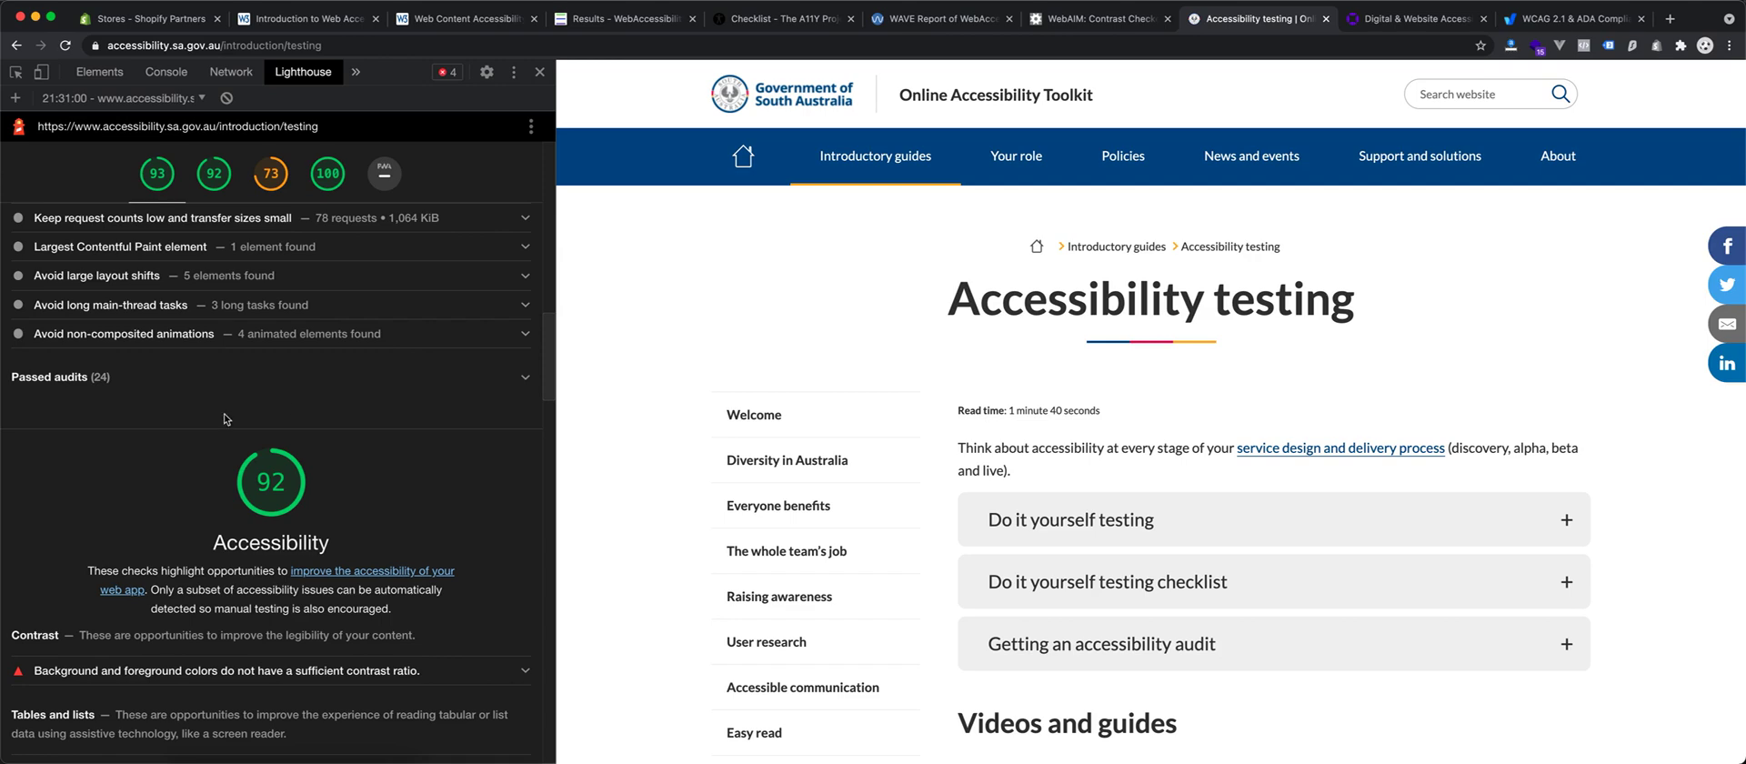
pyautogui.scroll(-3, 227, 420)
pyautogui.scroll(-5, 208, 510)
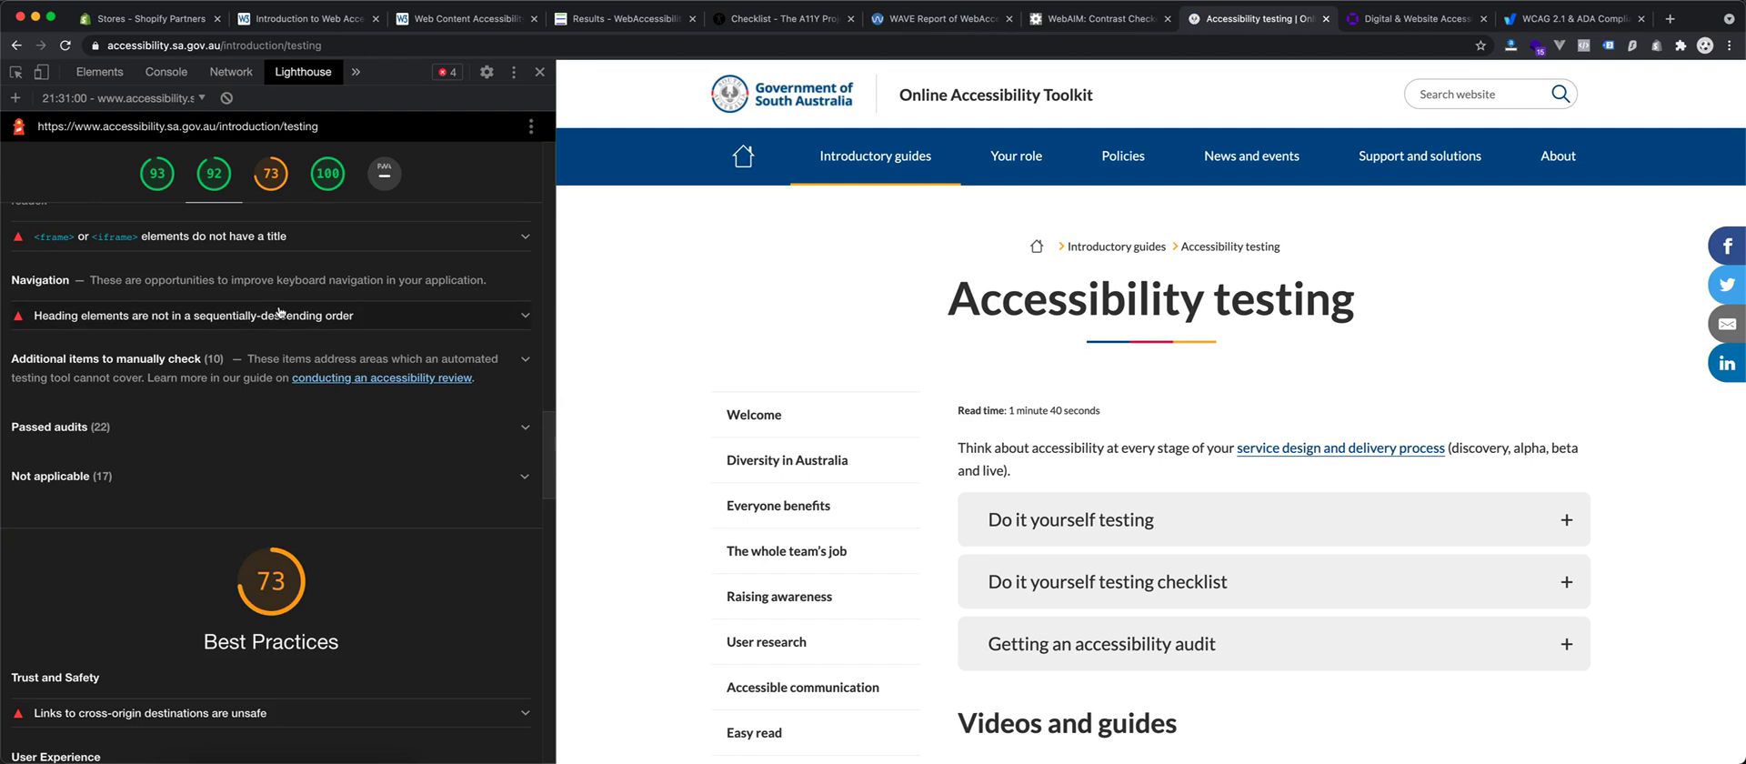
pyautogui.scroll(15, 282, 327)
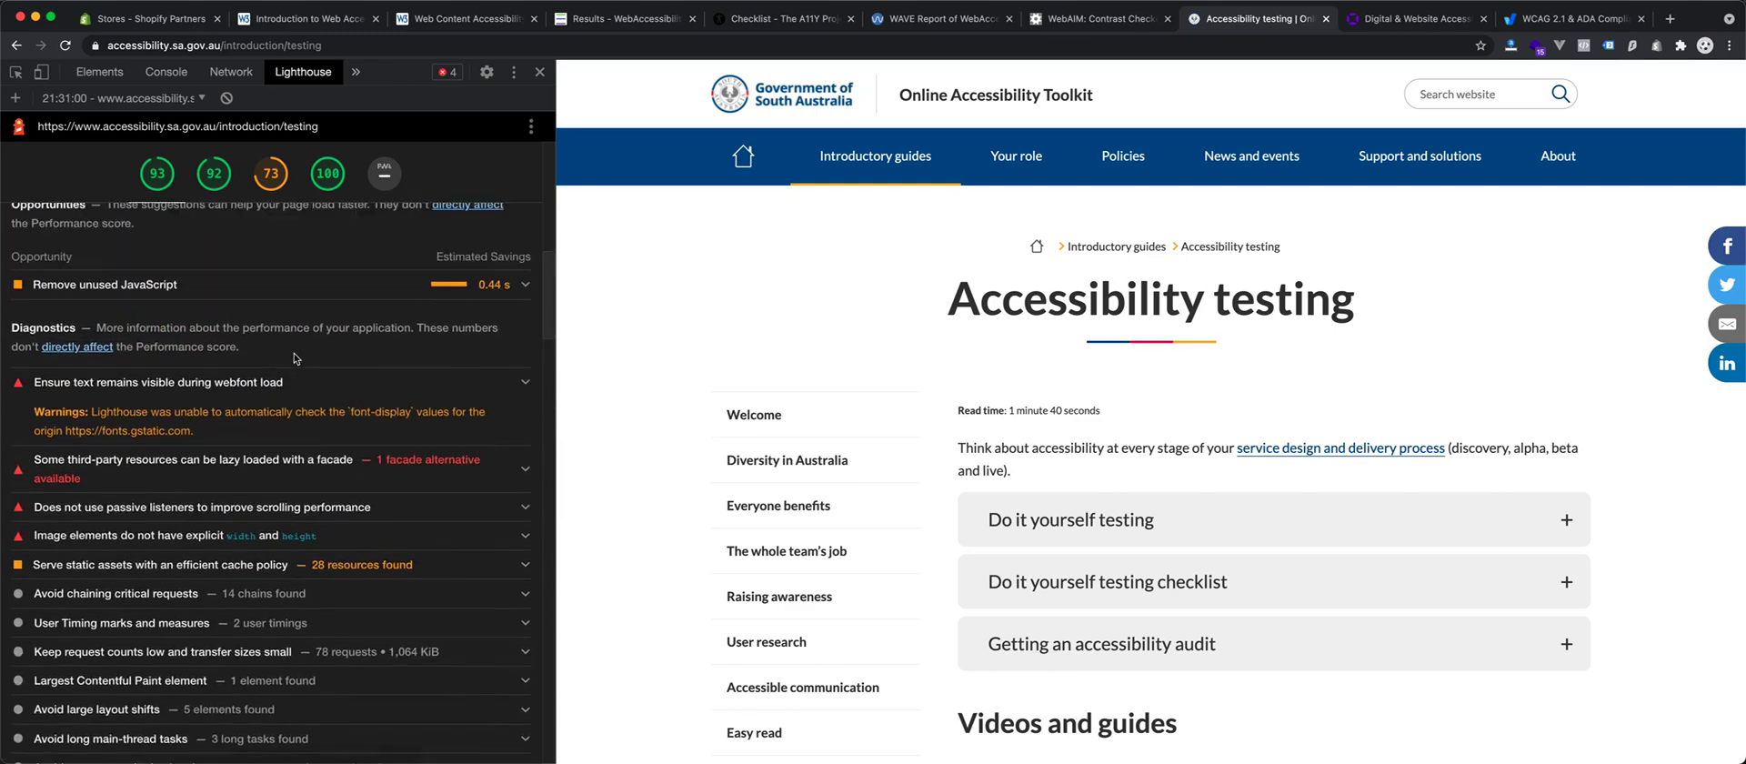
pyautogui.scroll(-10, 294, 357)
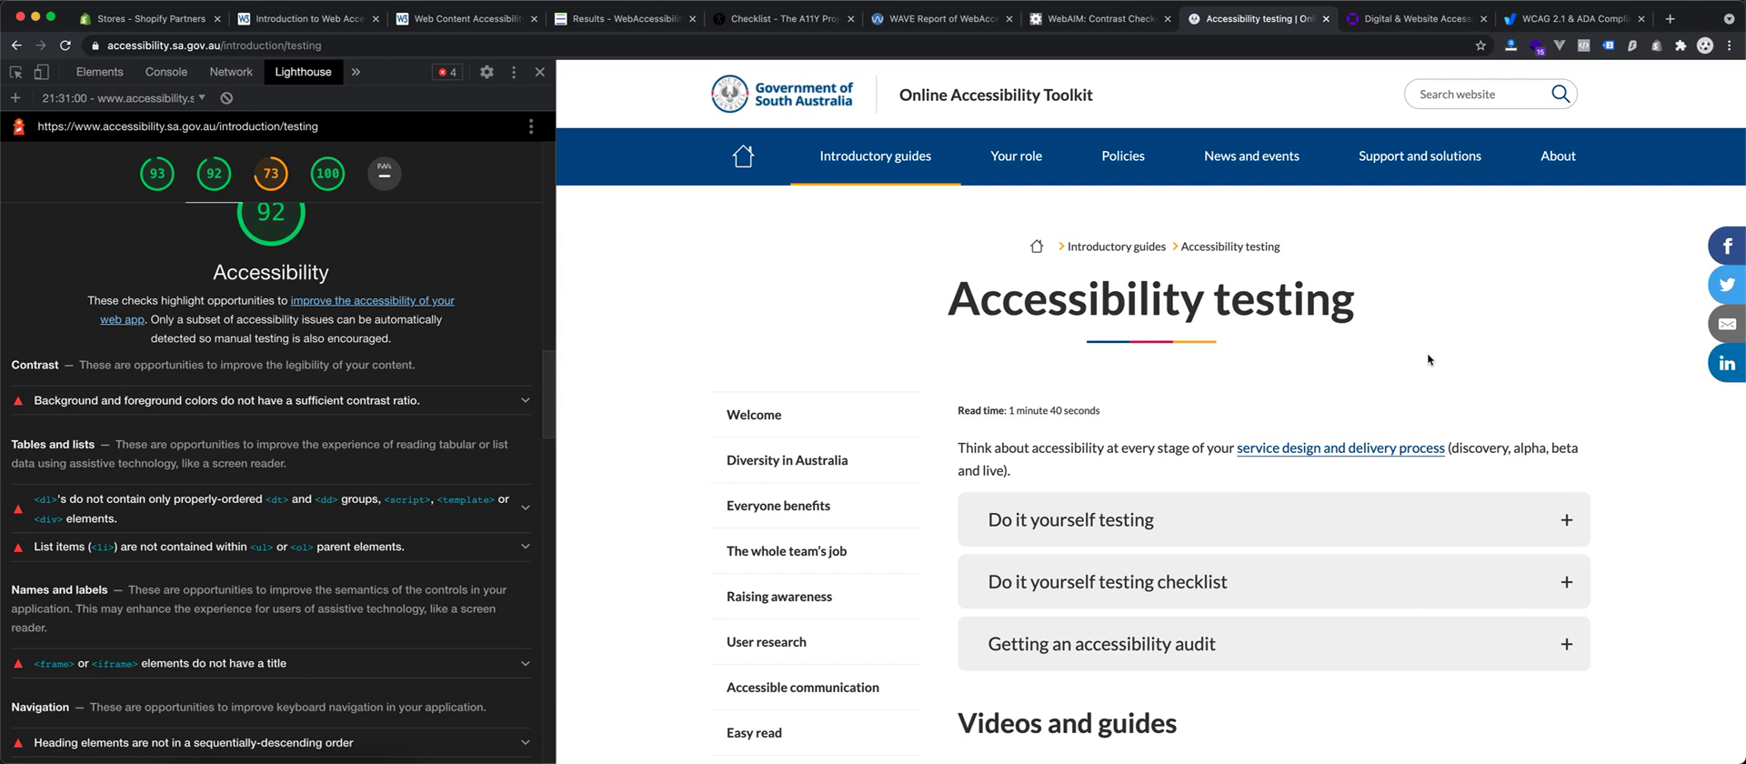
# Step: Switch to the AudioEye website, open its accessibility toolkit and enable the Focus and Cursor aids
pyautogui.click(1385, 26)
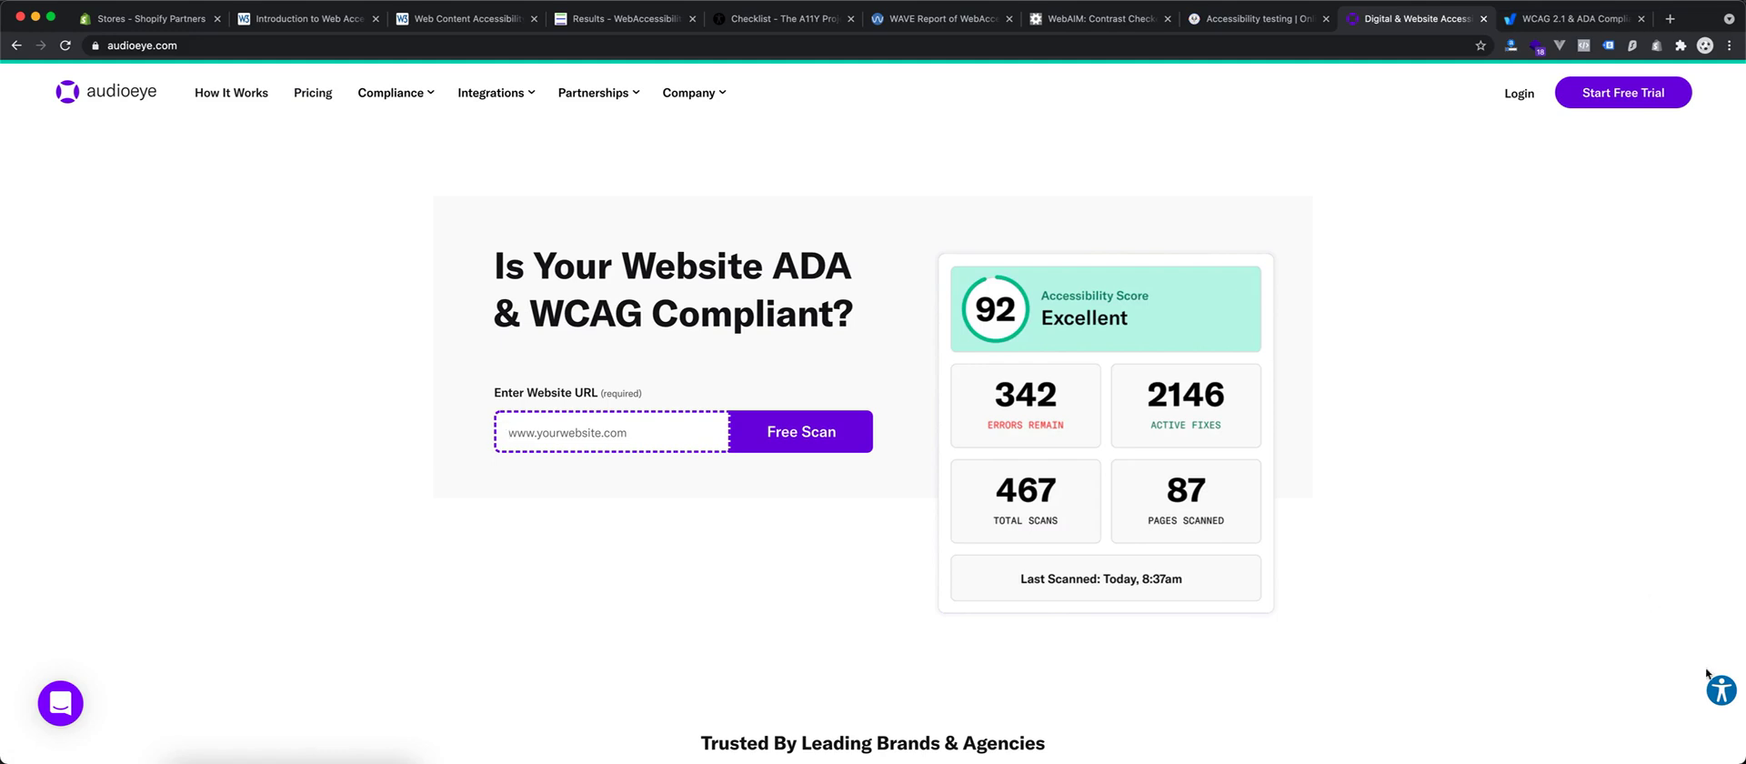
pyautogui.click(1720, 691)
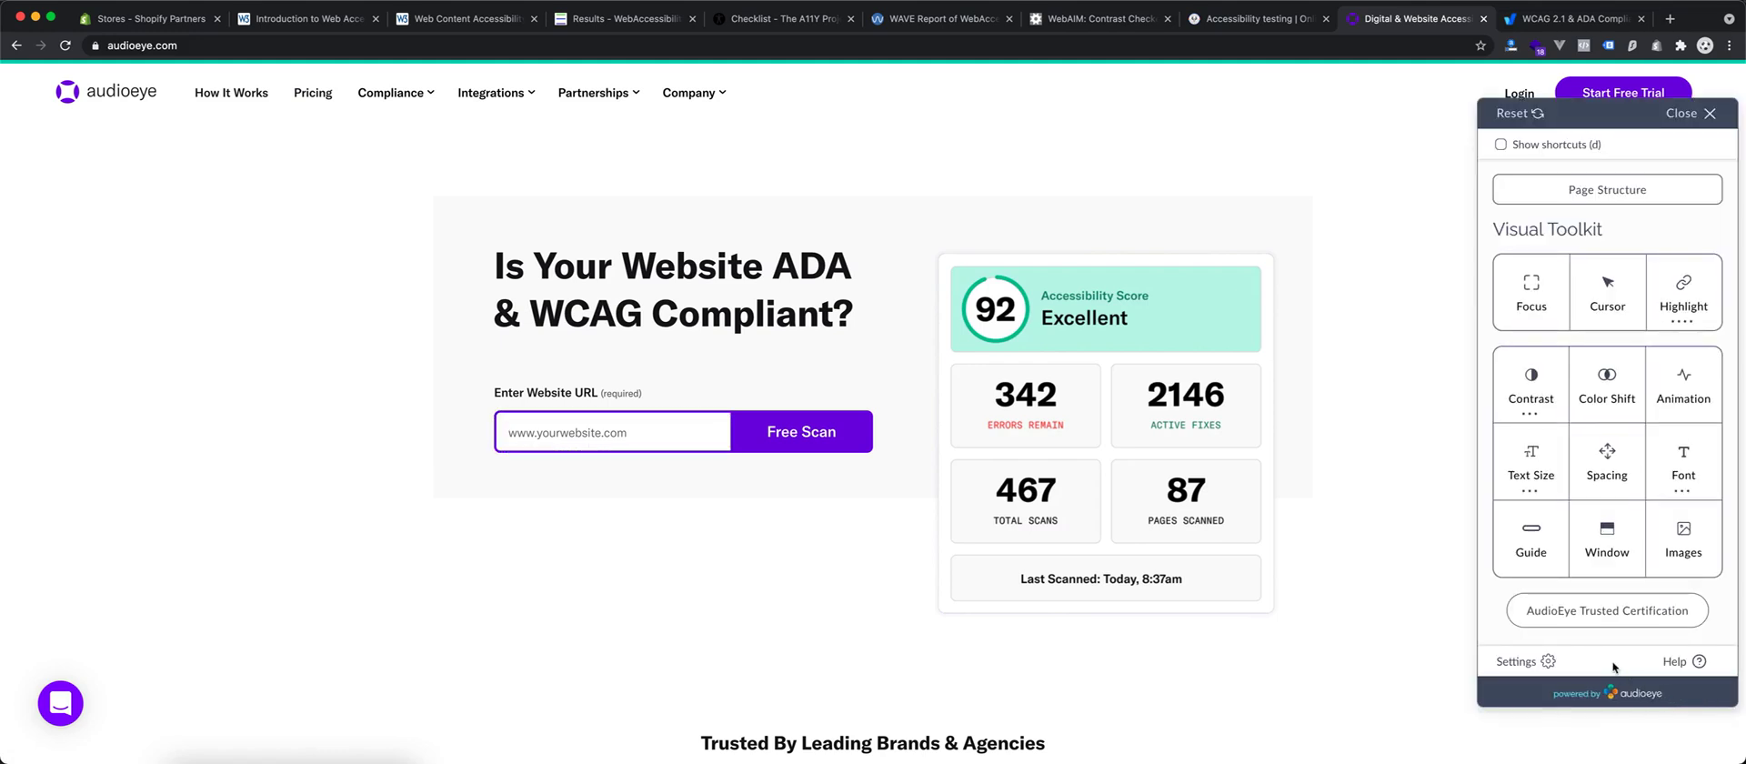
pyautogui.click(1544, 307)
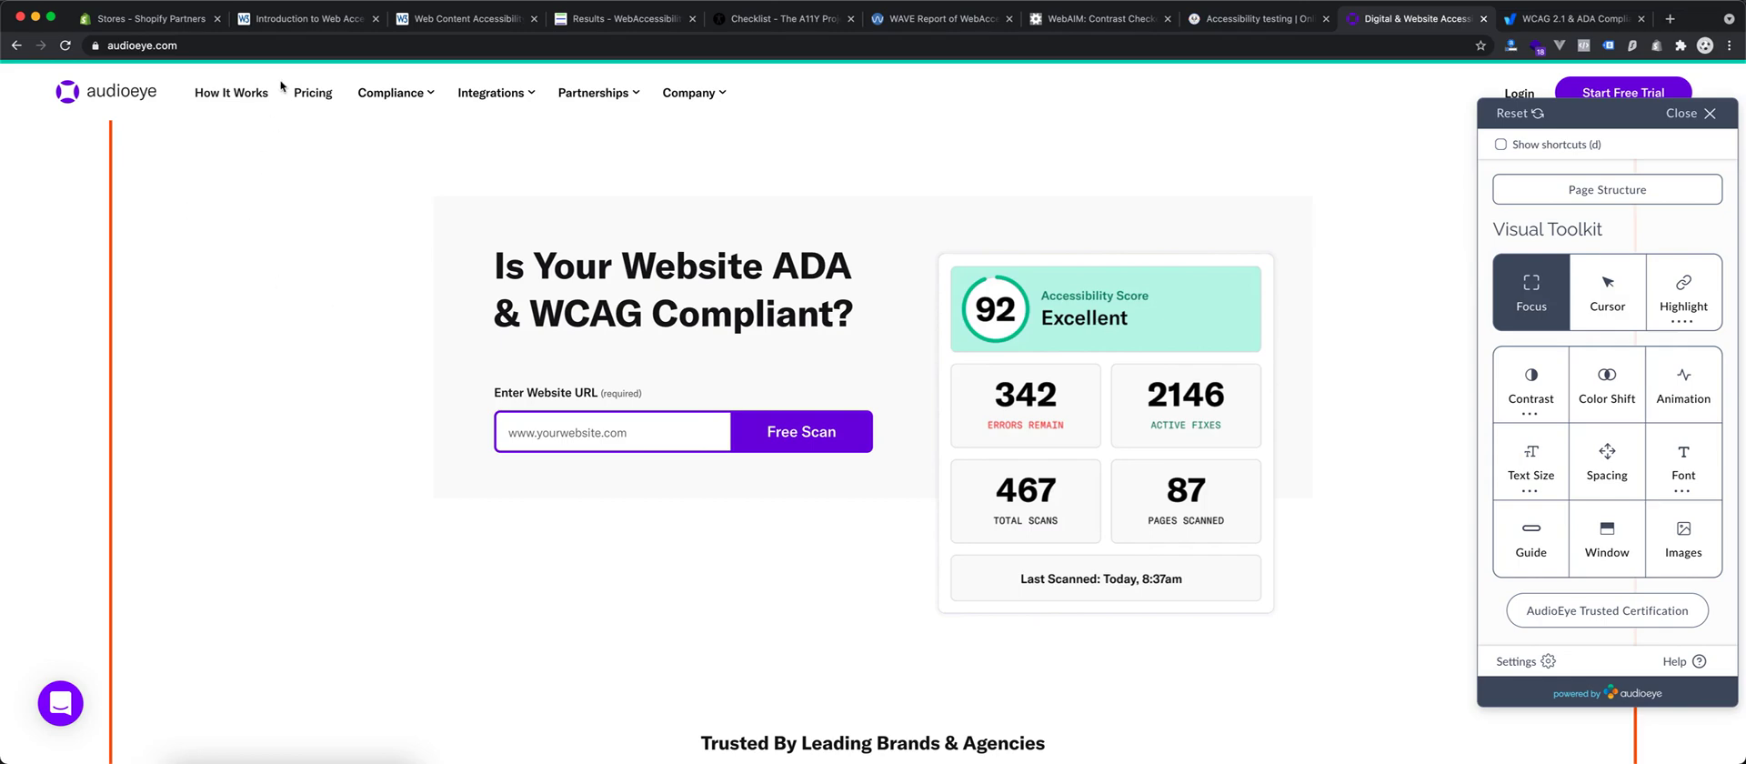
pyautogui.scroll(-6, 214, 377)
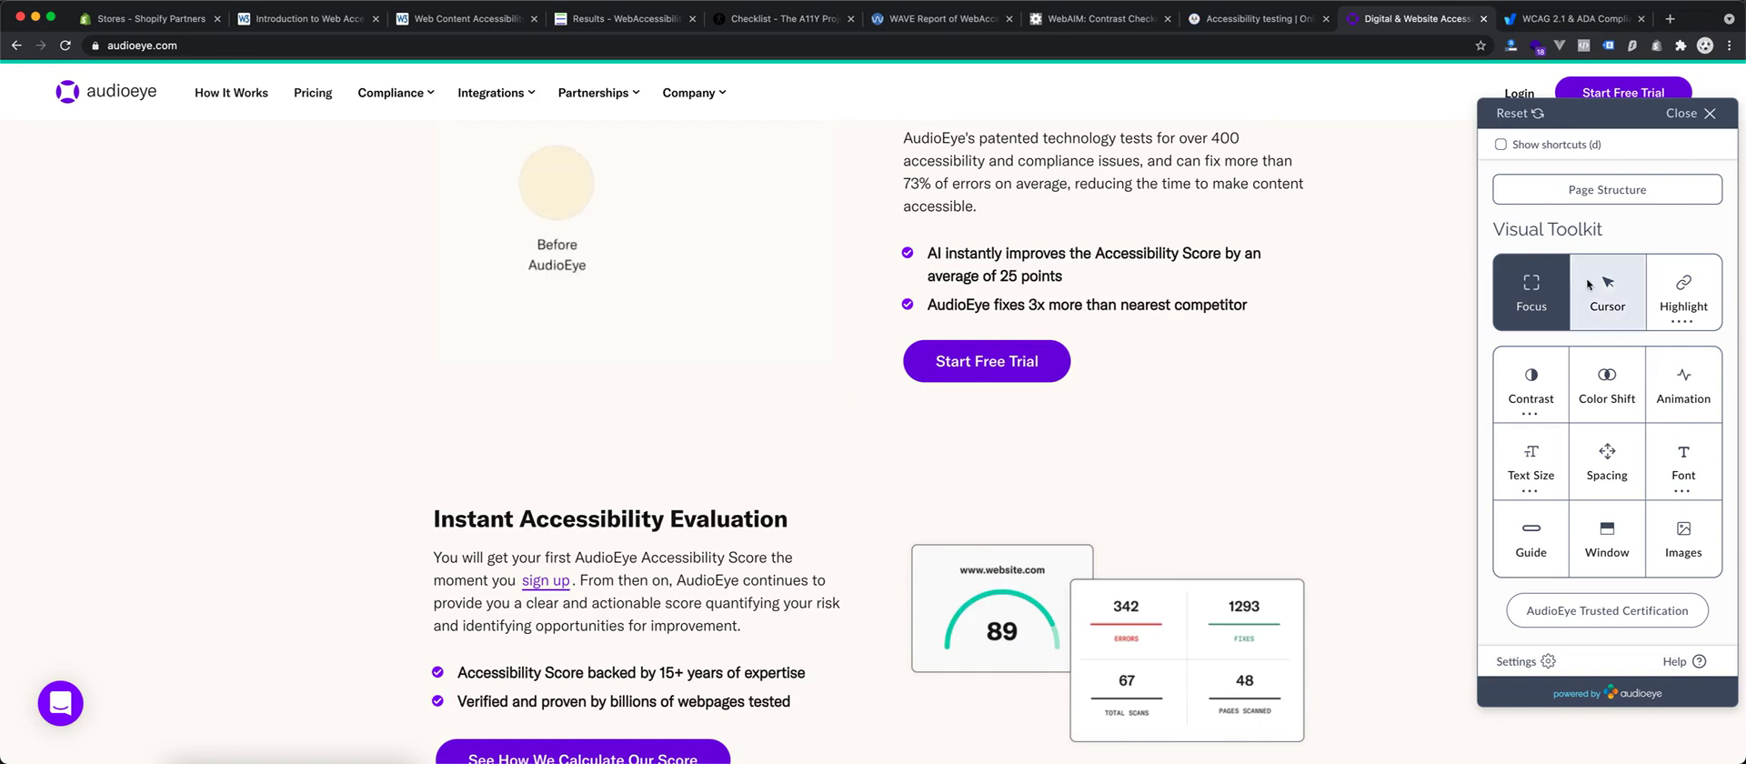
pyautogui.click(1613, 296)
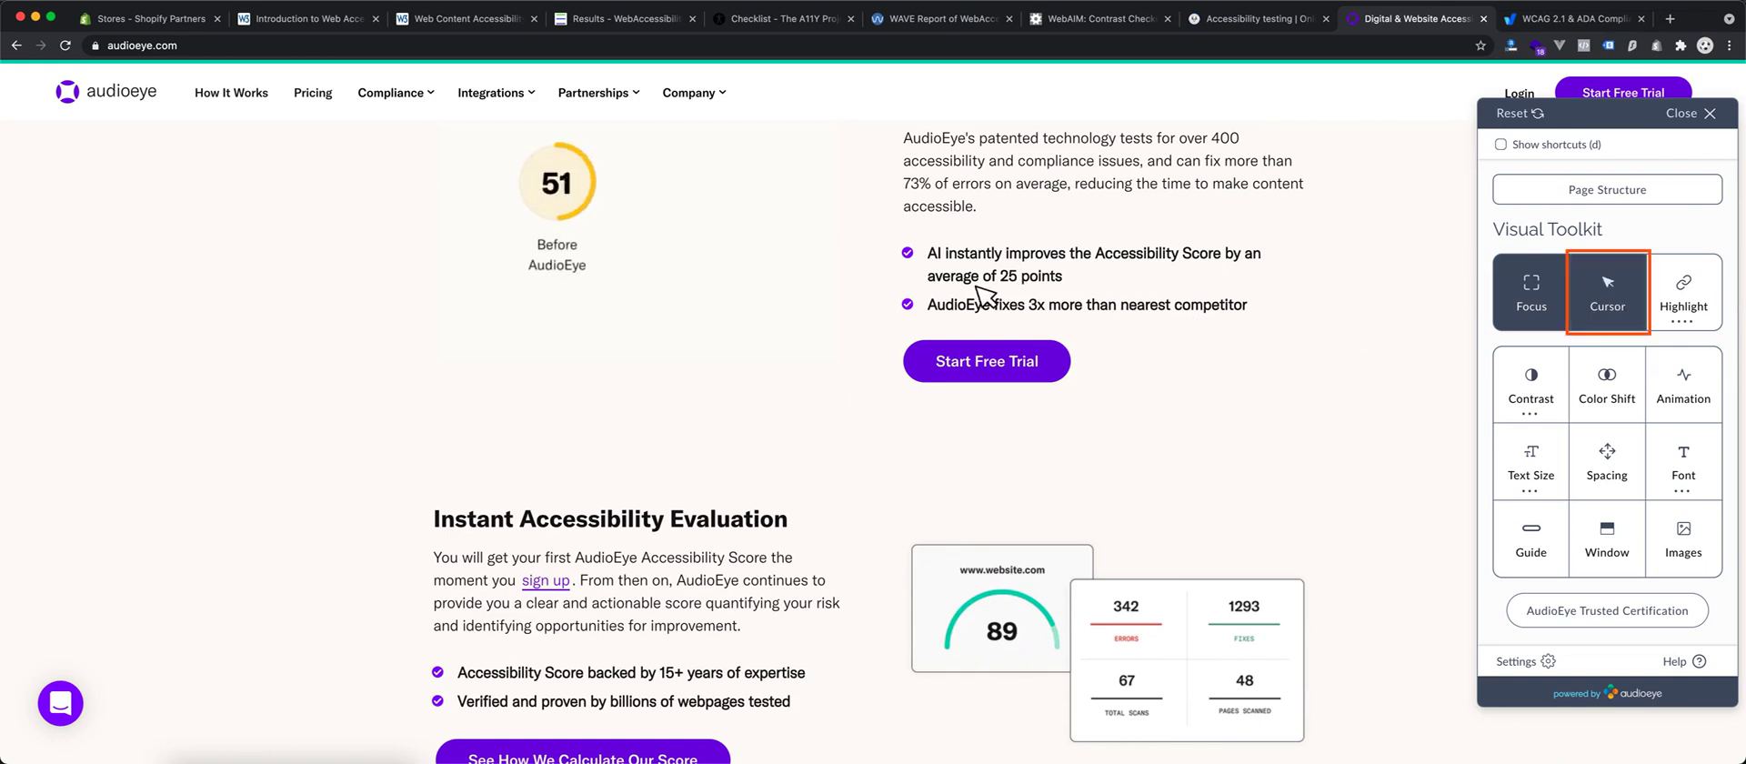
# Step: Highlight first the headings and then the links on the AudioEye page, and turn off the Cursor and Focus aids
pyautogui.click(1683, 291)
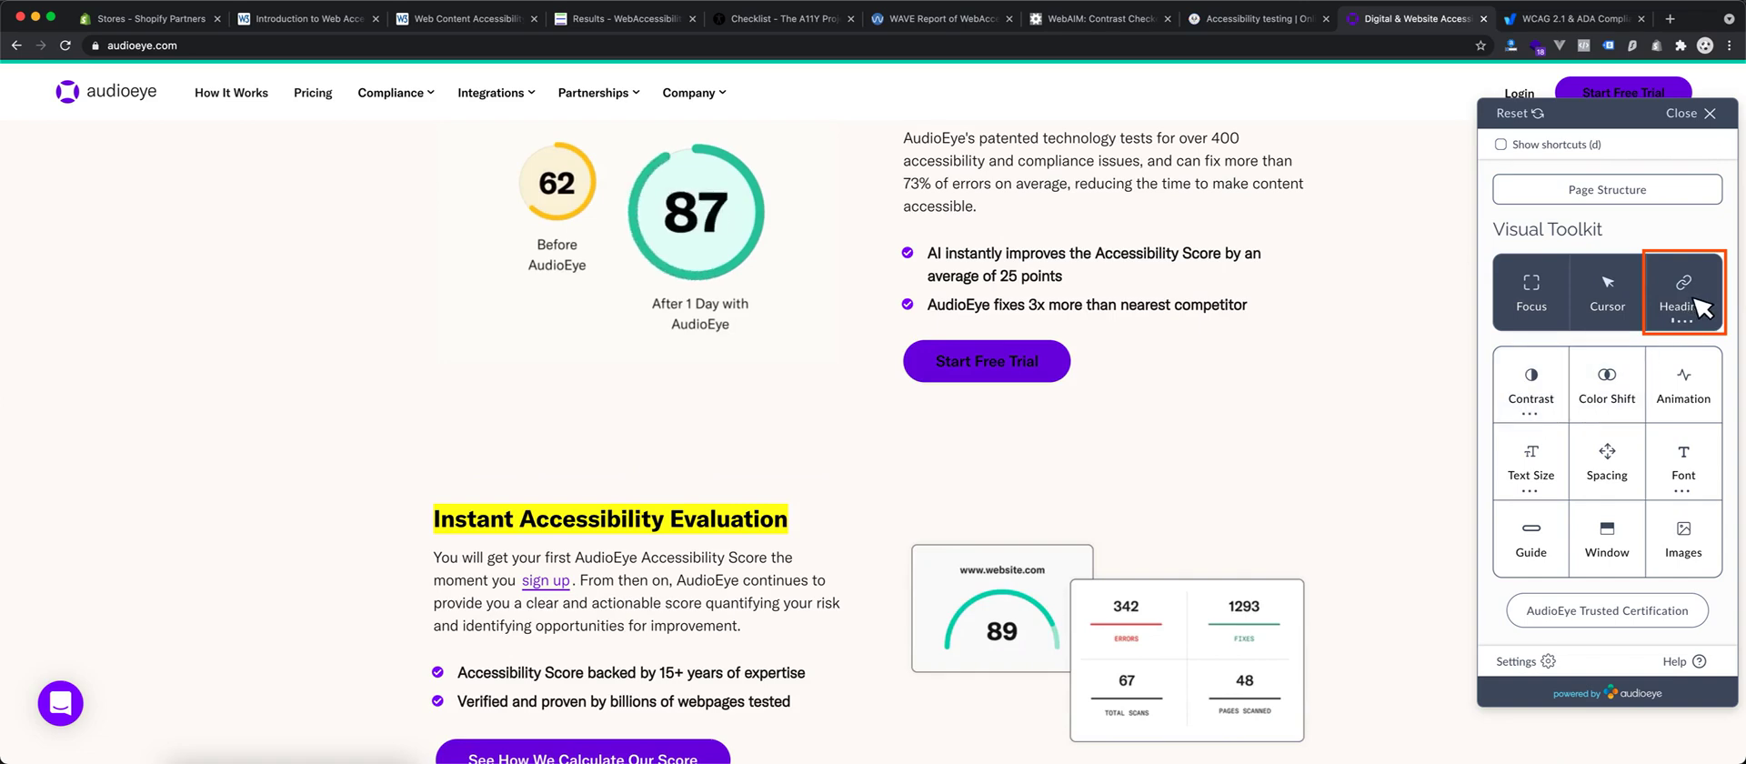
pyautogui.click(1694, 298)
pyautogui.click(1614, 308)
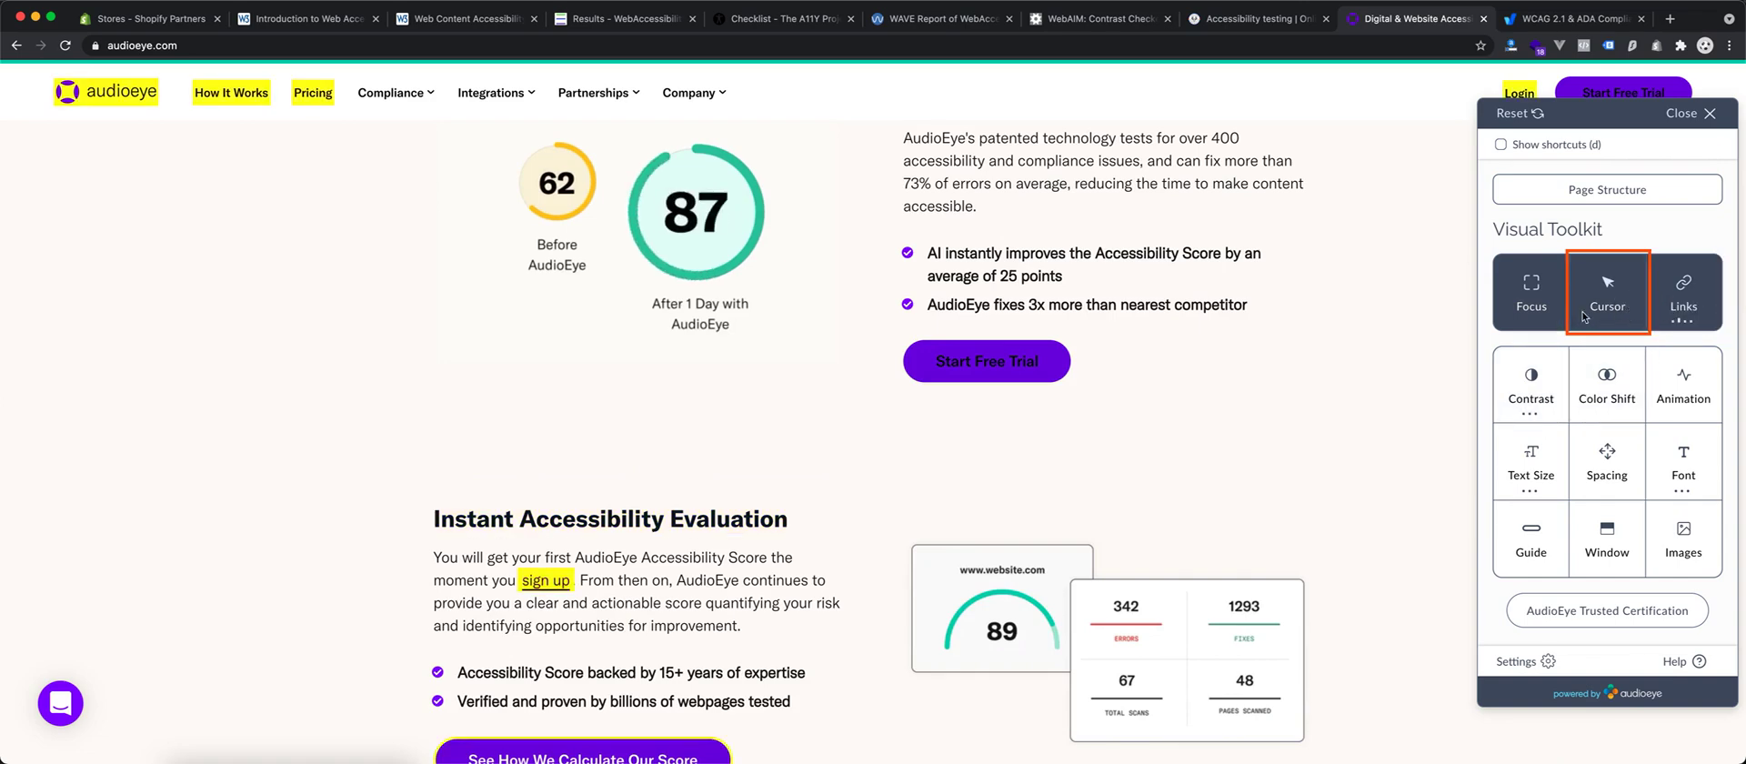
pyautogui.click(1535, 307)
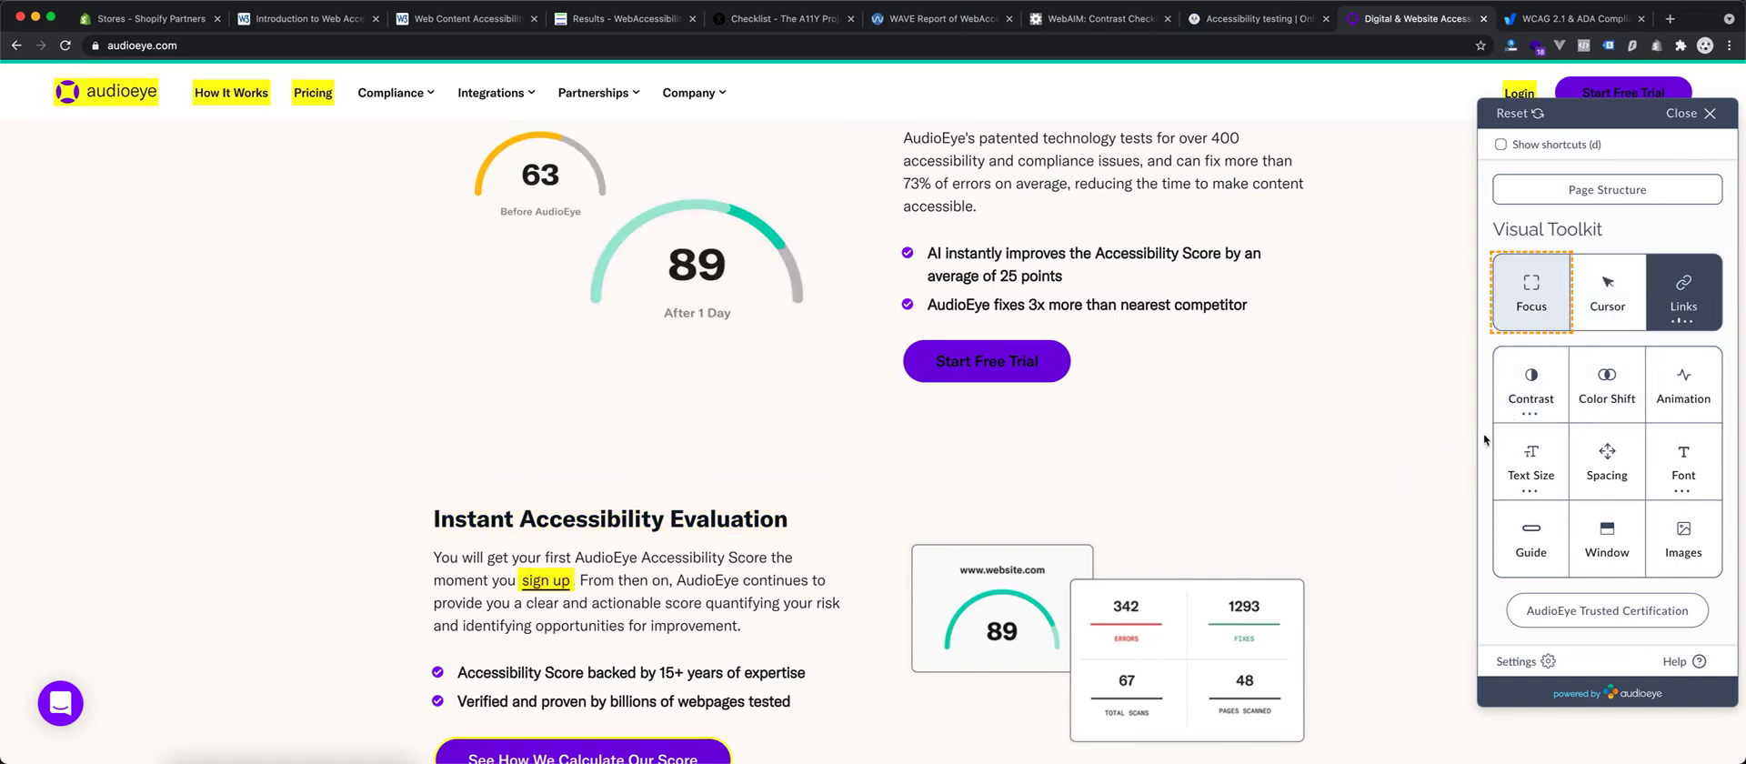
# Step: Try the toolkit's Hi-Con, Desaturate and Invert contrast modes in turn on the AudioEye page
pyautogui.click(1531, 380)
pyautogui.scroll(10, 1023, 394)
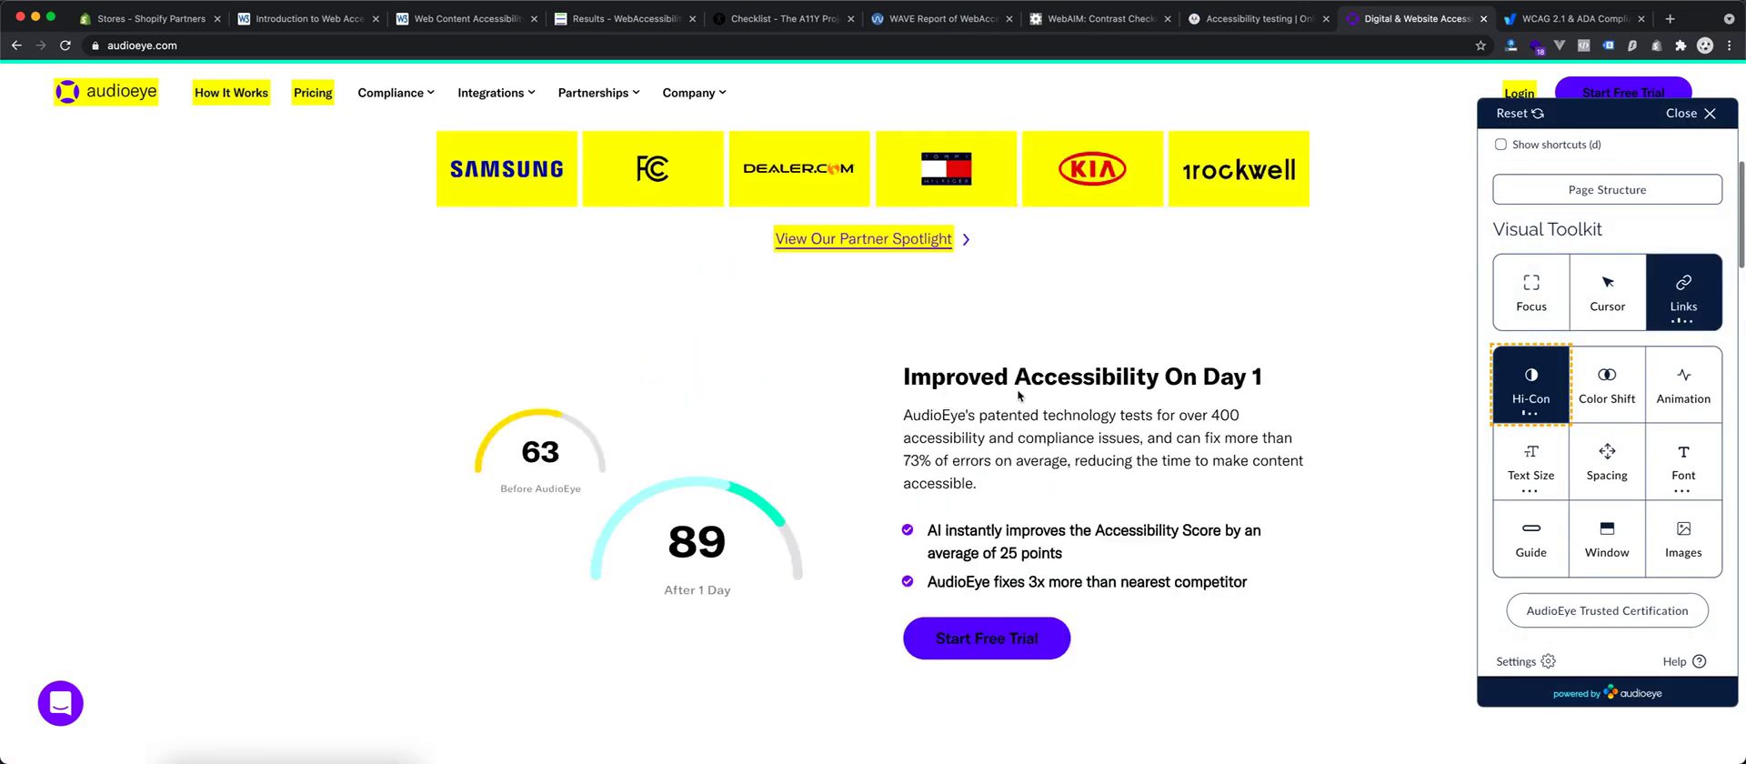
pyautogui.scroll(-3, 1018, 394)
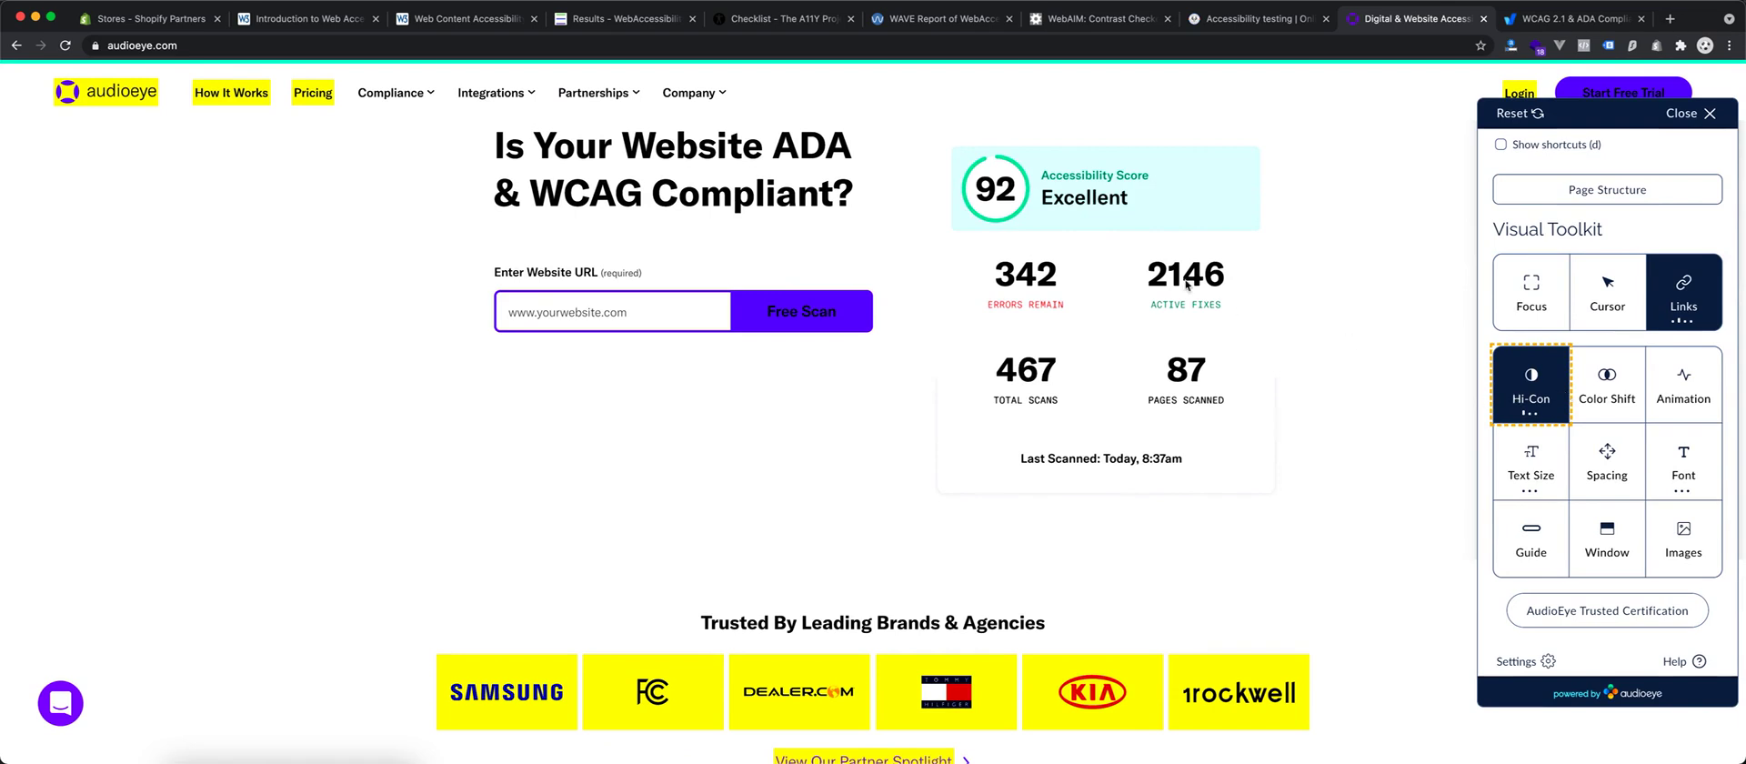
pyautogui.click(1531, 380)
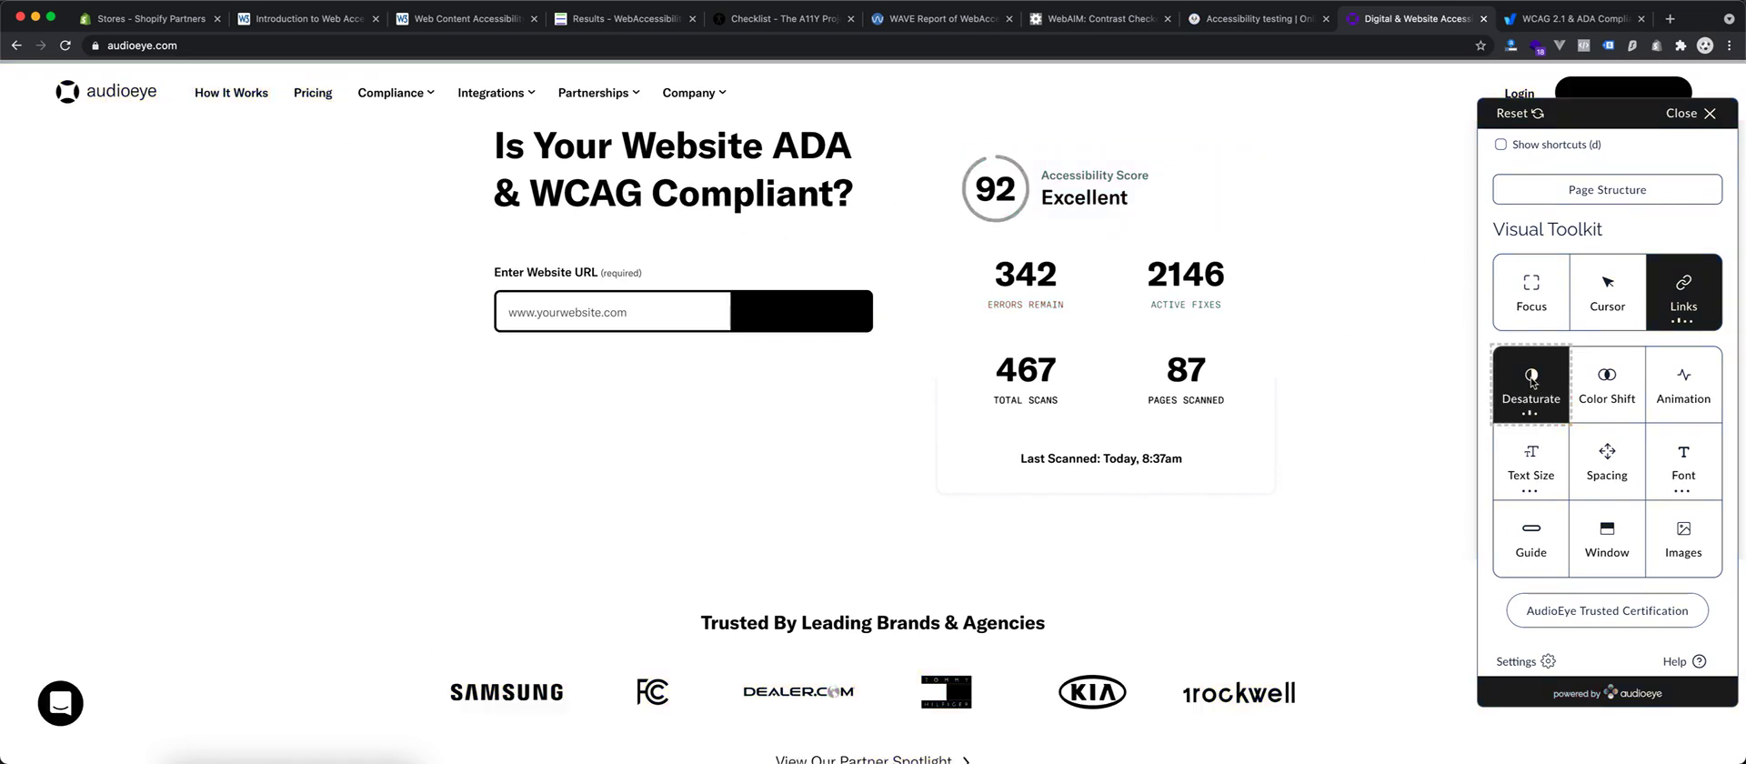
pyautogui.click(1530, 377)
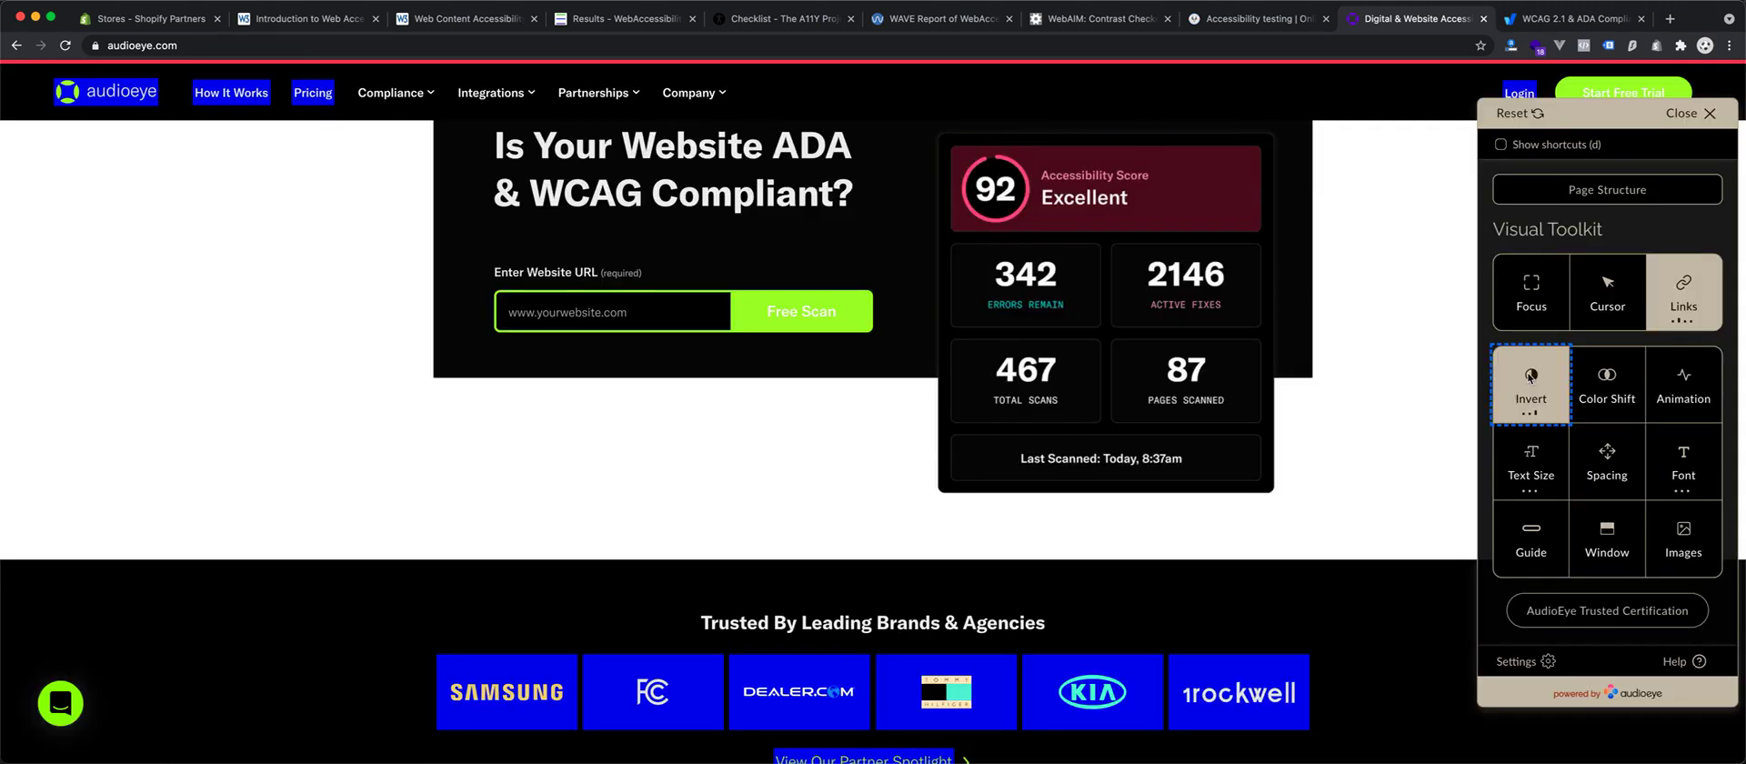
# Step: Return the contrast to normal and cycle the highlighting through Buttons until it is off
pyautogui.click(1685, 298)
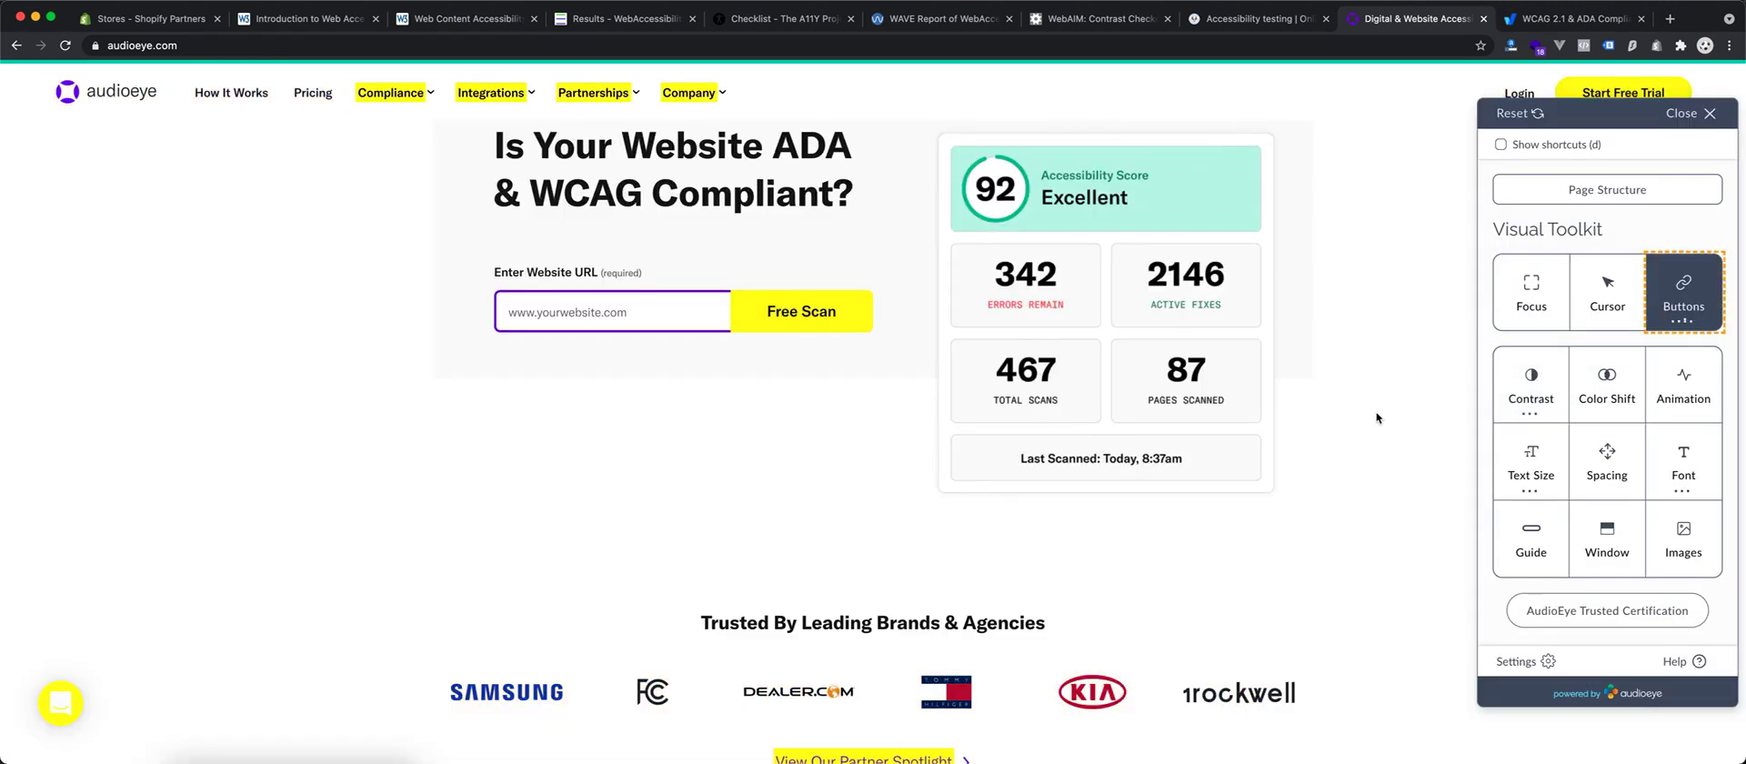
pyautogui.click(1678, 300)
pyautogui.click(1676, 307)
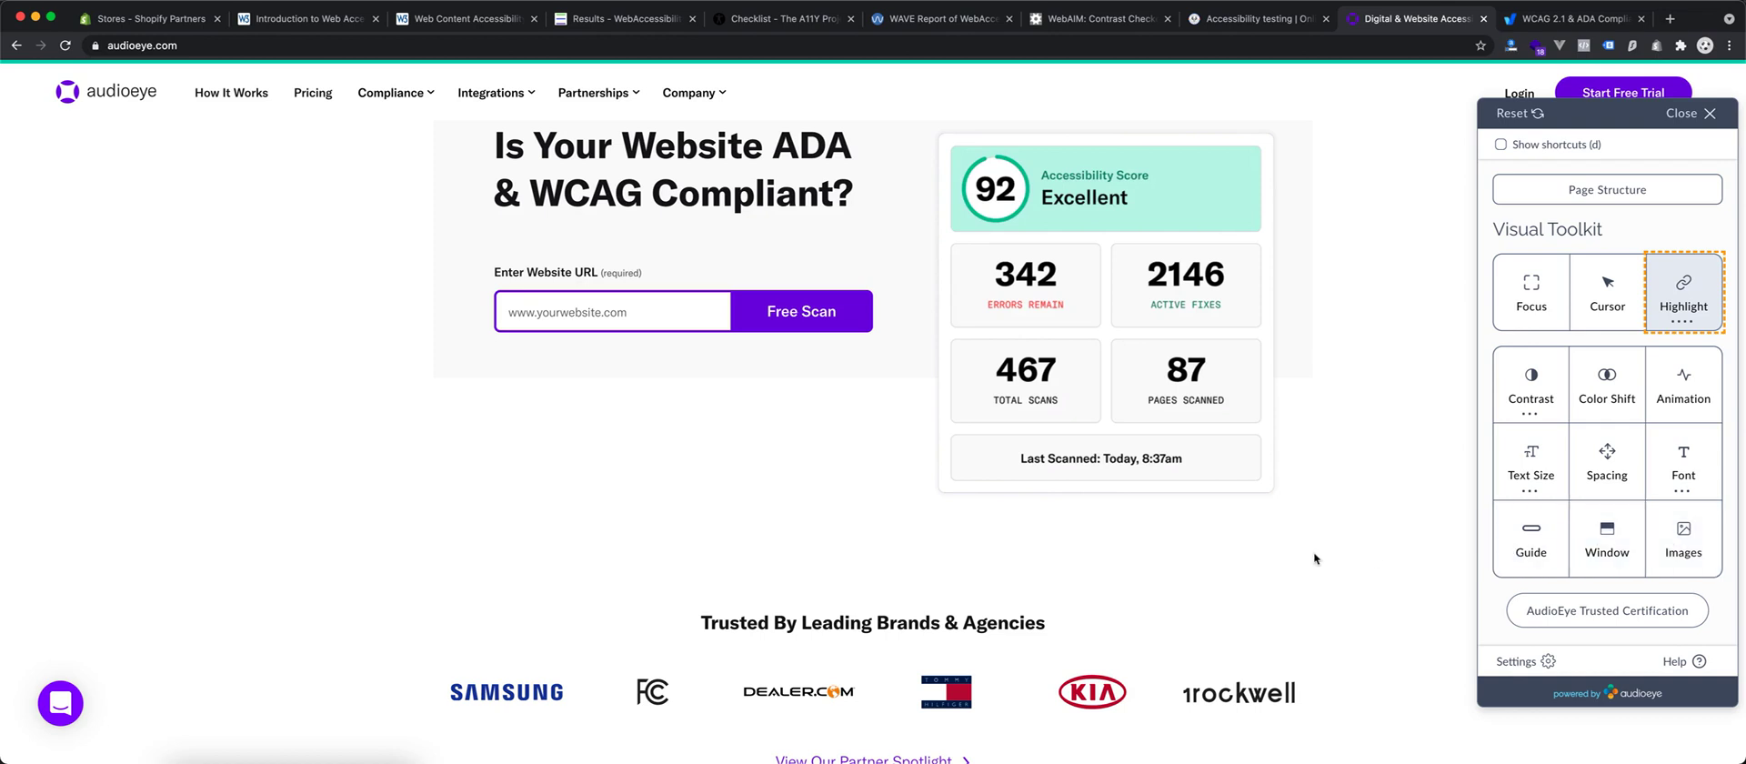
# Step: Close the AudioEye accessibility toolkit, briefly reopen it and close it again
pyautogui.click(1684, 113)
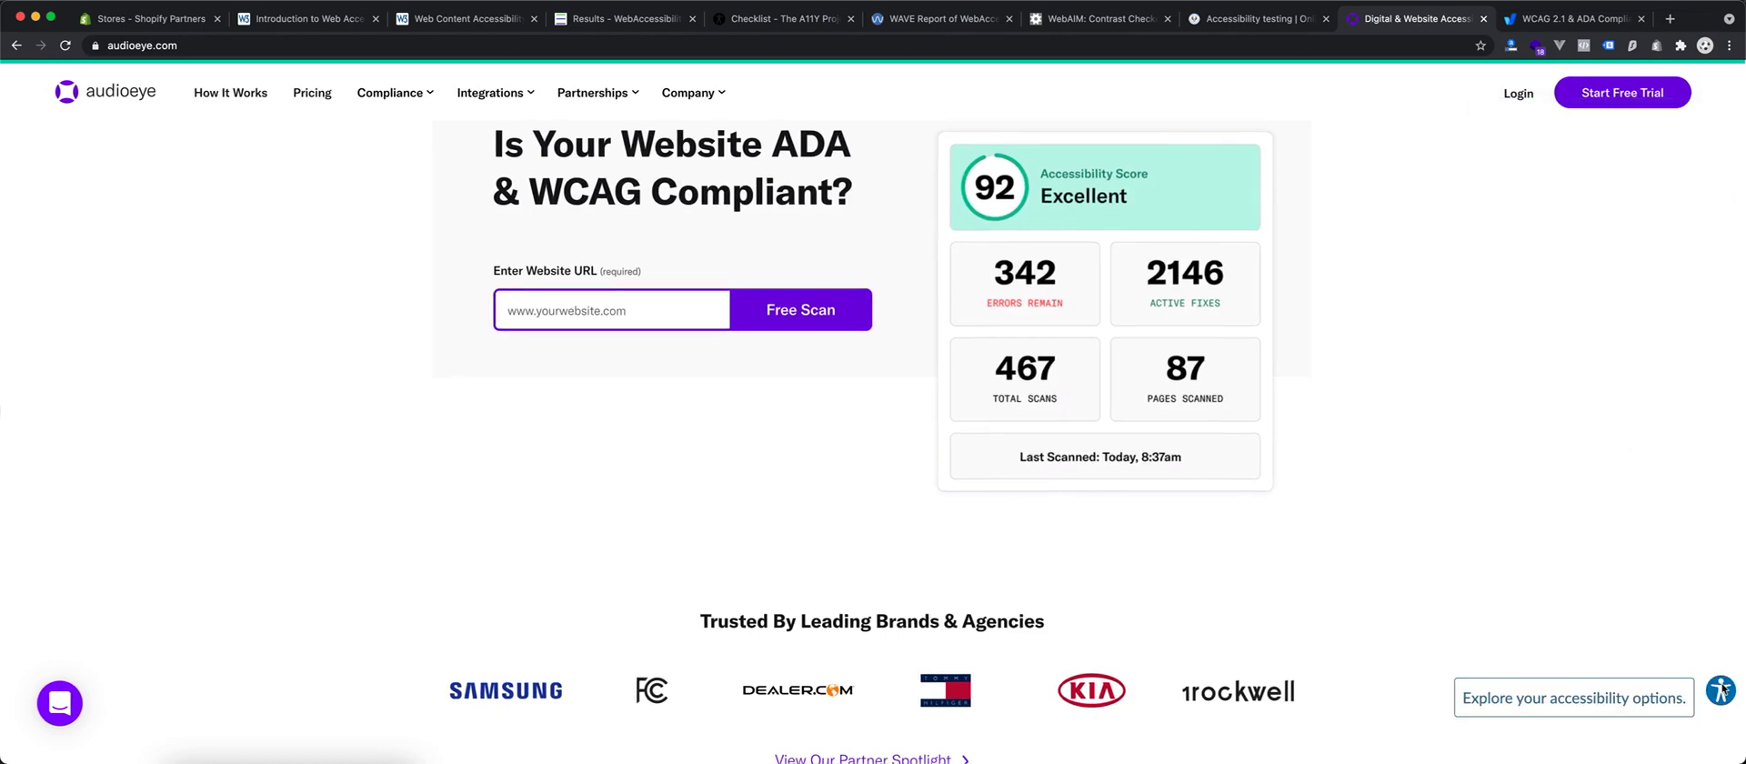
pyautogui.click(1722, 691)
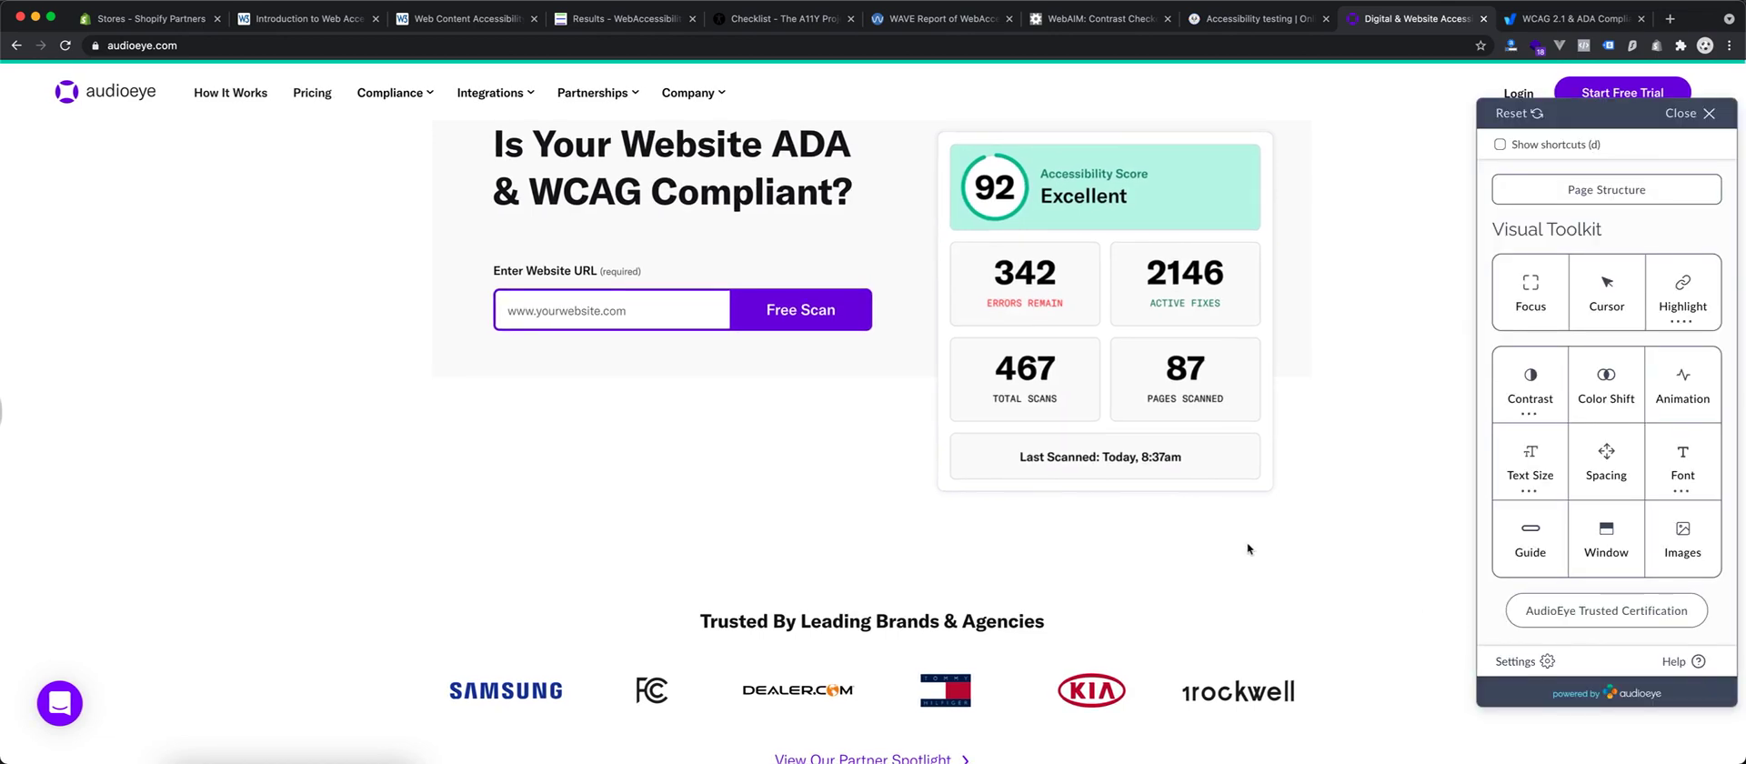
pyautogui.click(1683, 115)
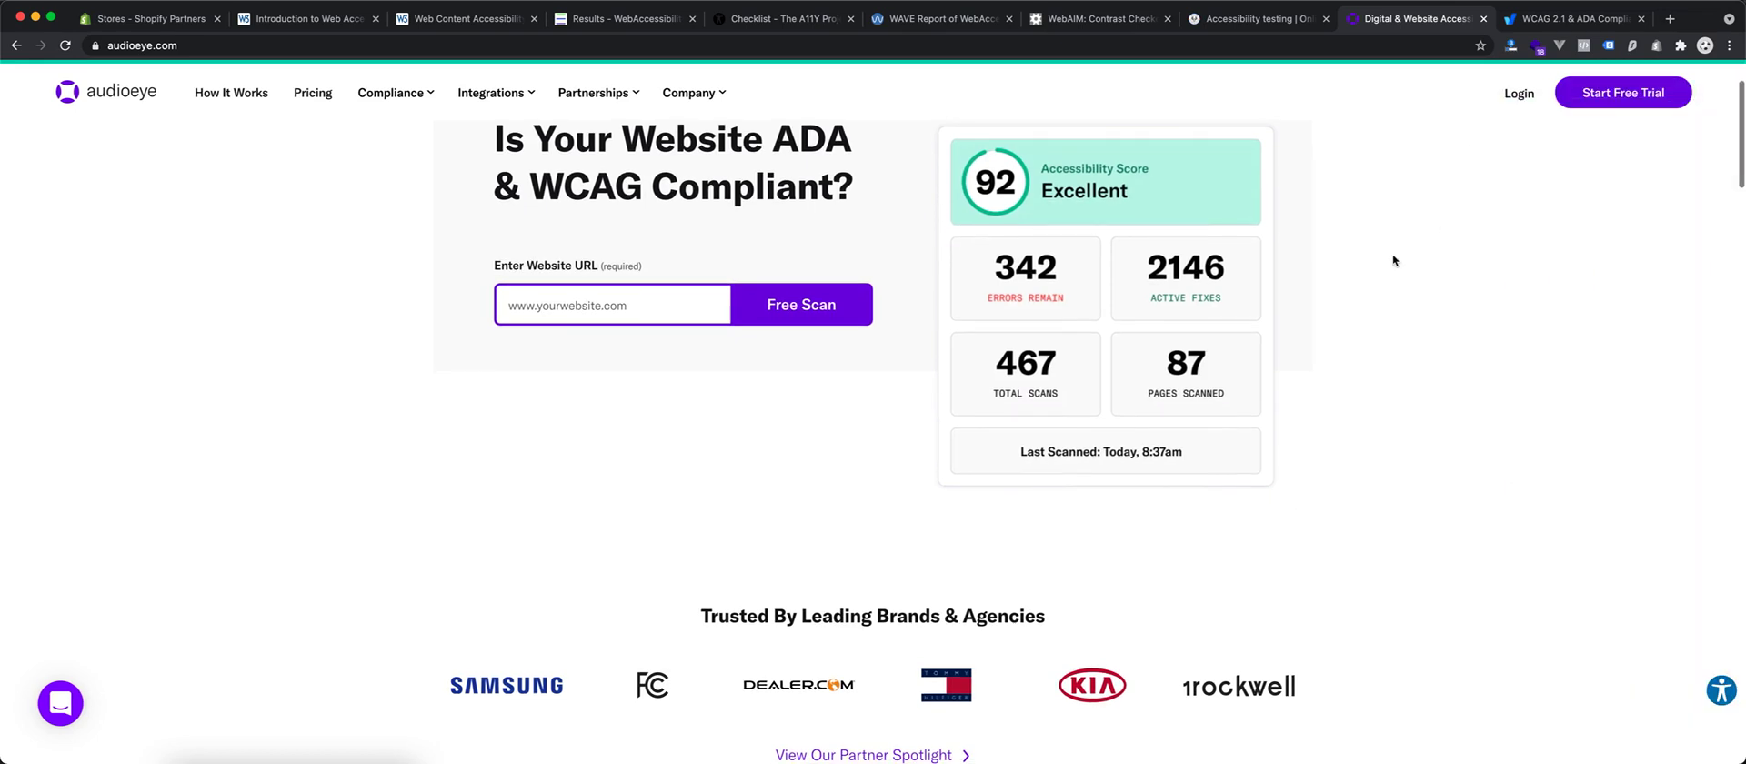
# Step: Using keyboard navigation only, follow the Skip to main content link and advance focus to Free Scan
pyautogui.press('Tab')
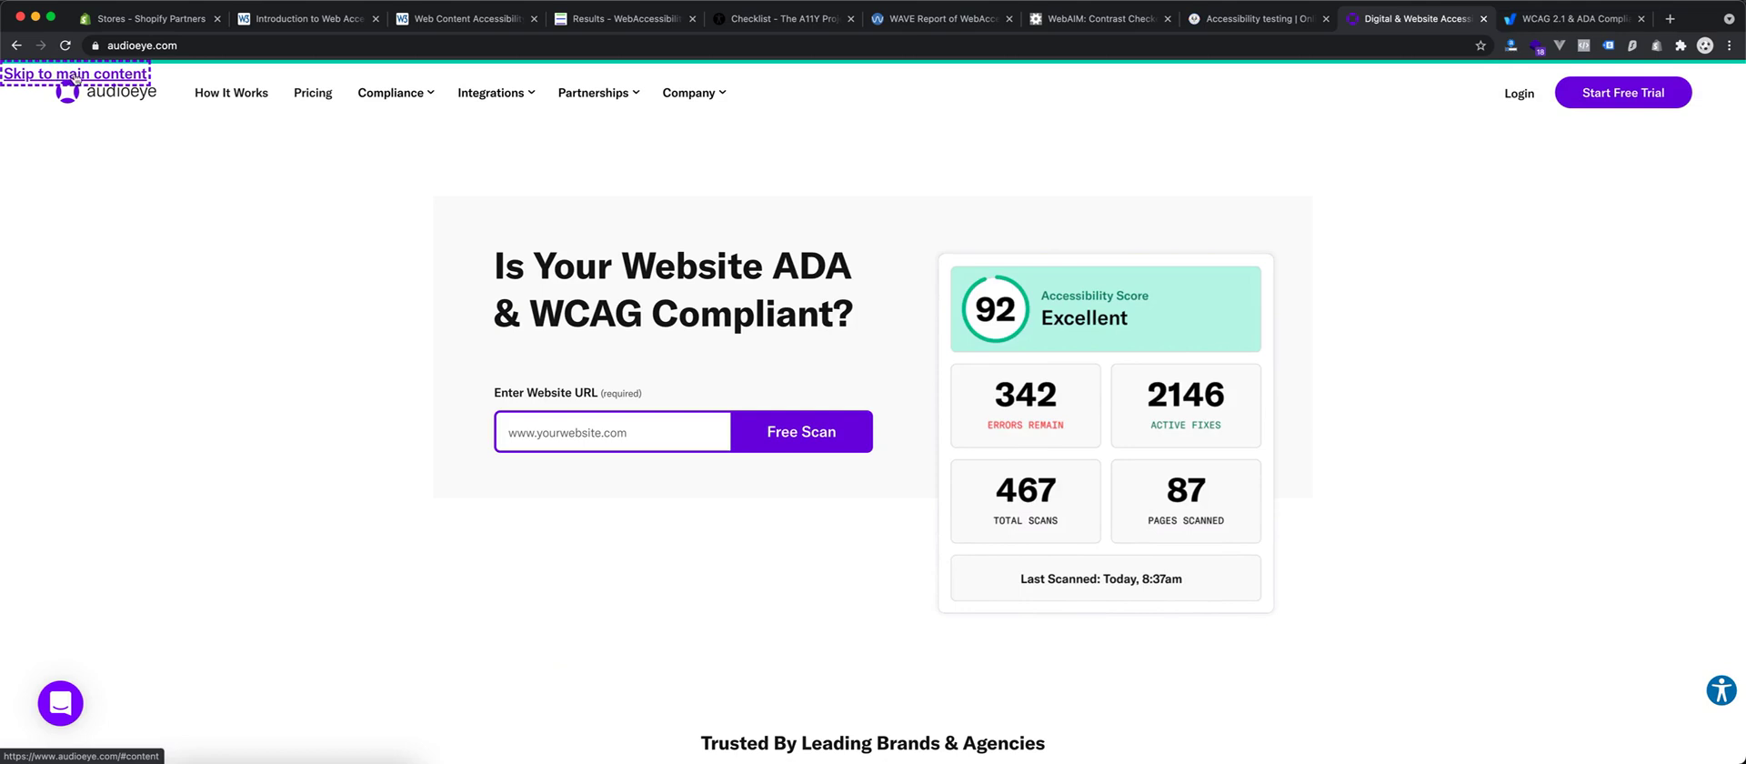
pyautogui.press('Return')
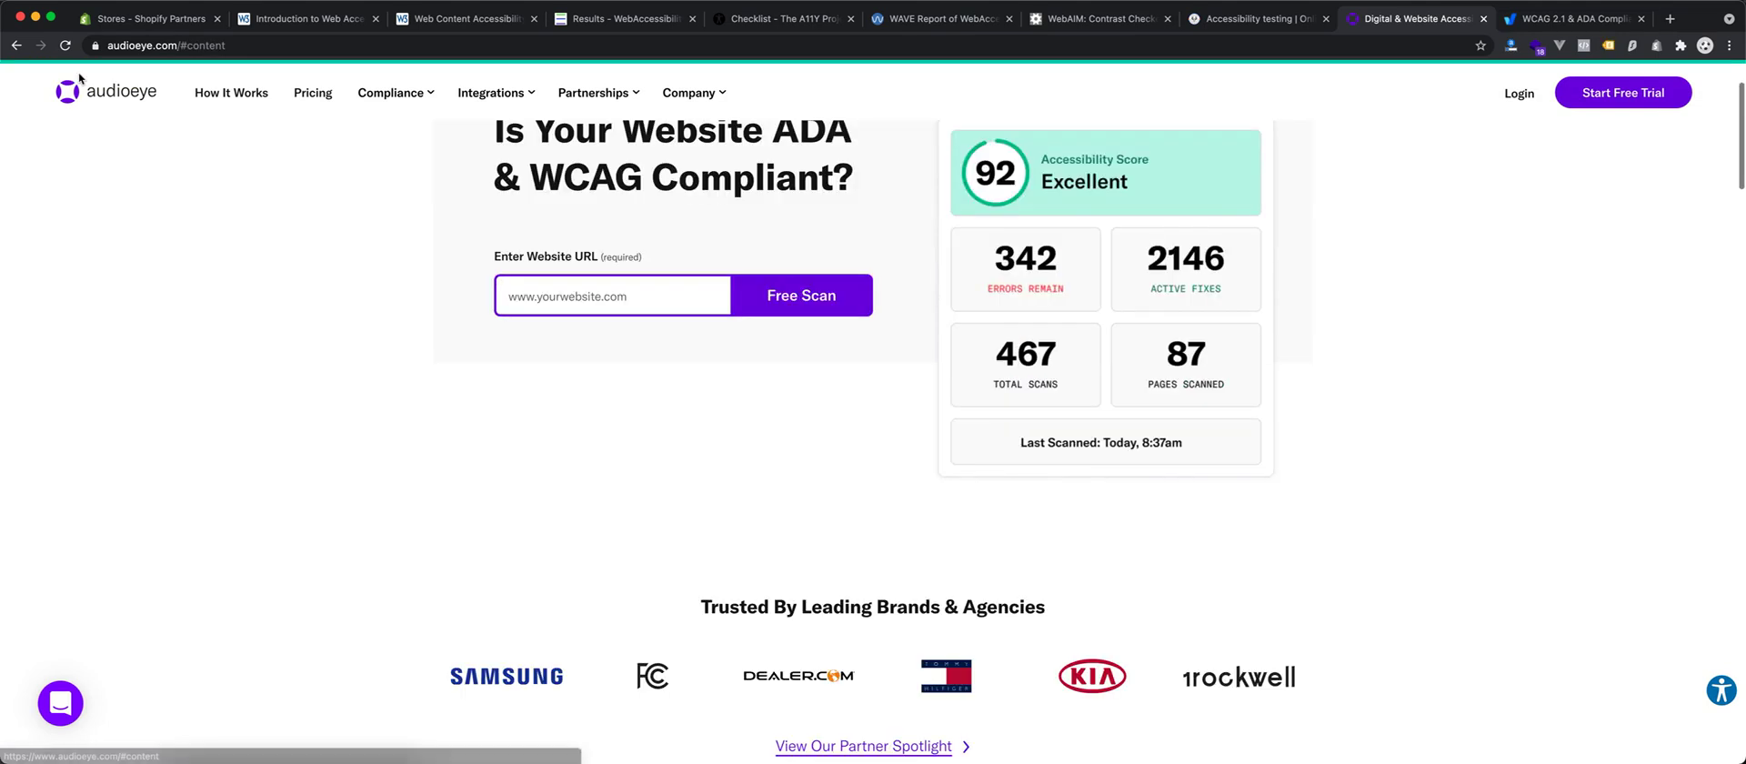
pyautogui.press('Tab')
pyautogui.press('Tab')
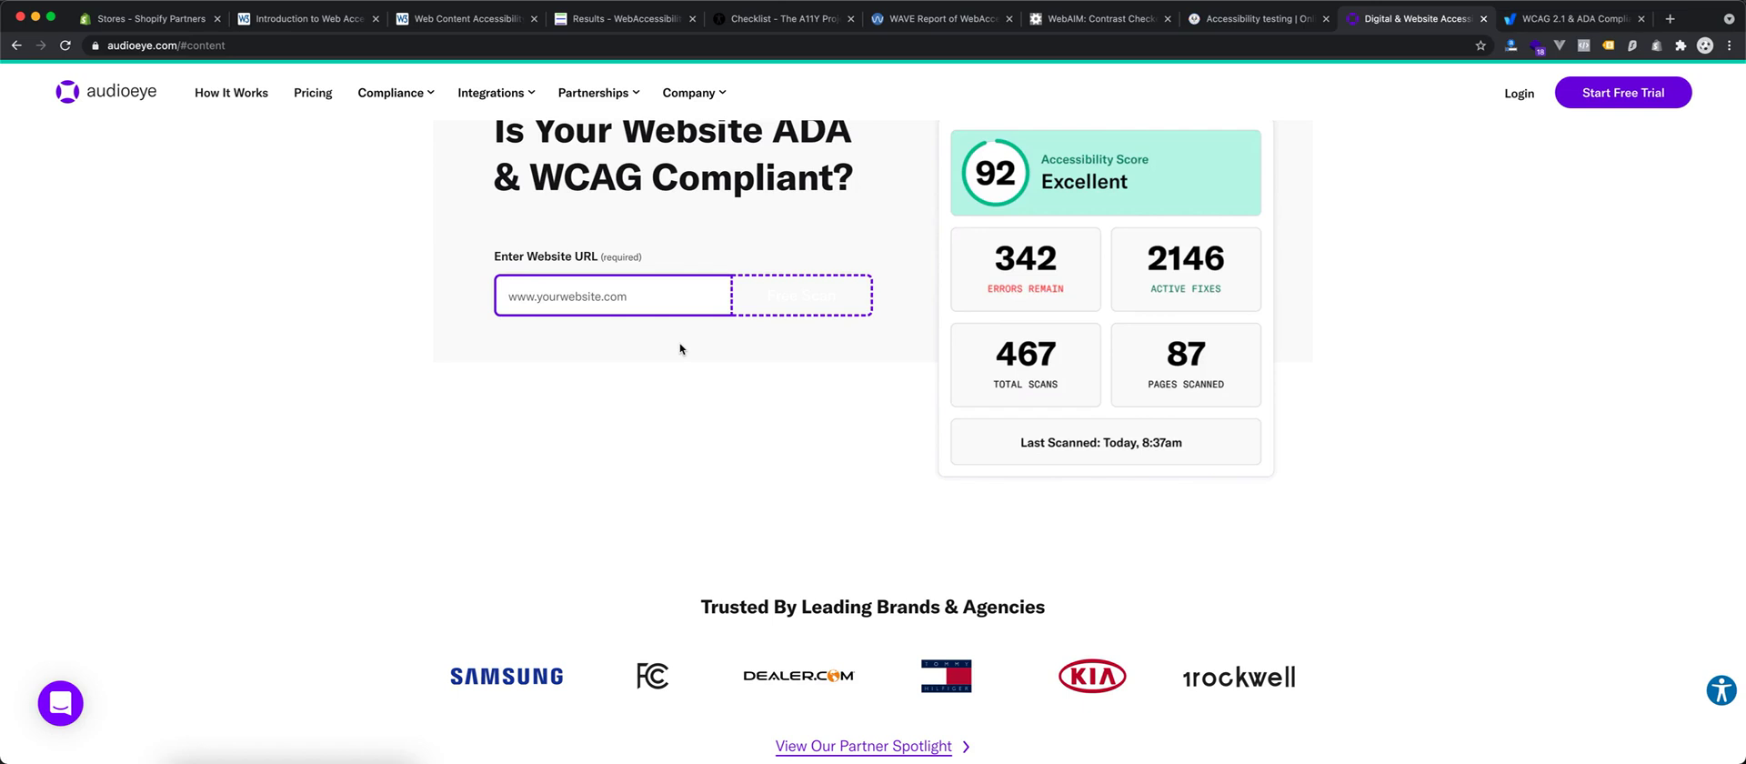
# Step: Advance keyboard focus through the partner logos and page links to the Live Site Monitoring video and play it
pyautogui.press('Tab')
pyautogui.press('Tab')
pyautogui.press('Tab')
pyautogui.press('Tab')
pyautogui.press('Tab')
pyautogui.press('Tab')
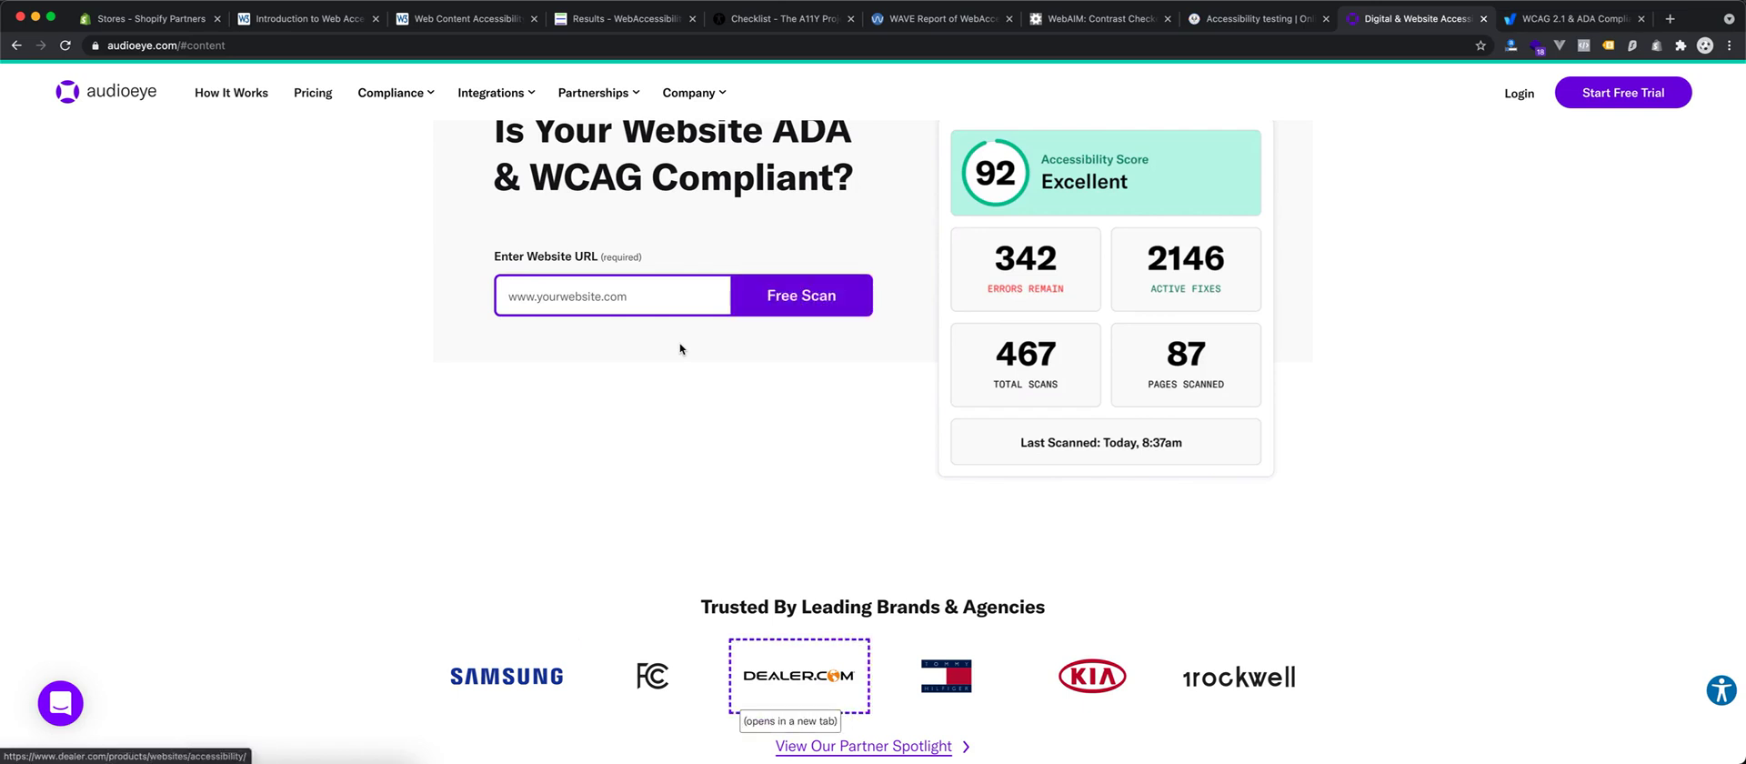
pyautogui.press('Tab')
pyautogui.press('Tab')
pyautogui.press('Tab')
pyautogui.press('Tab')
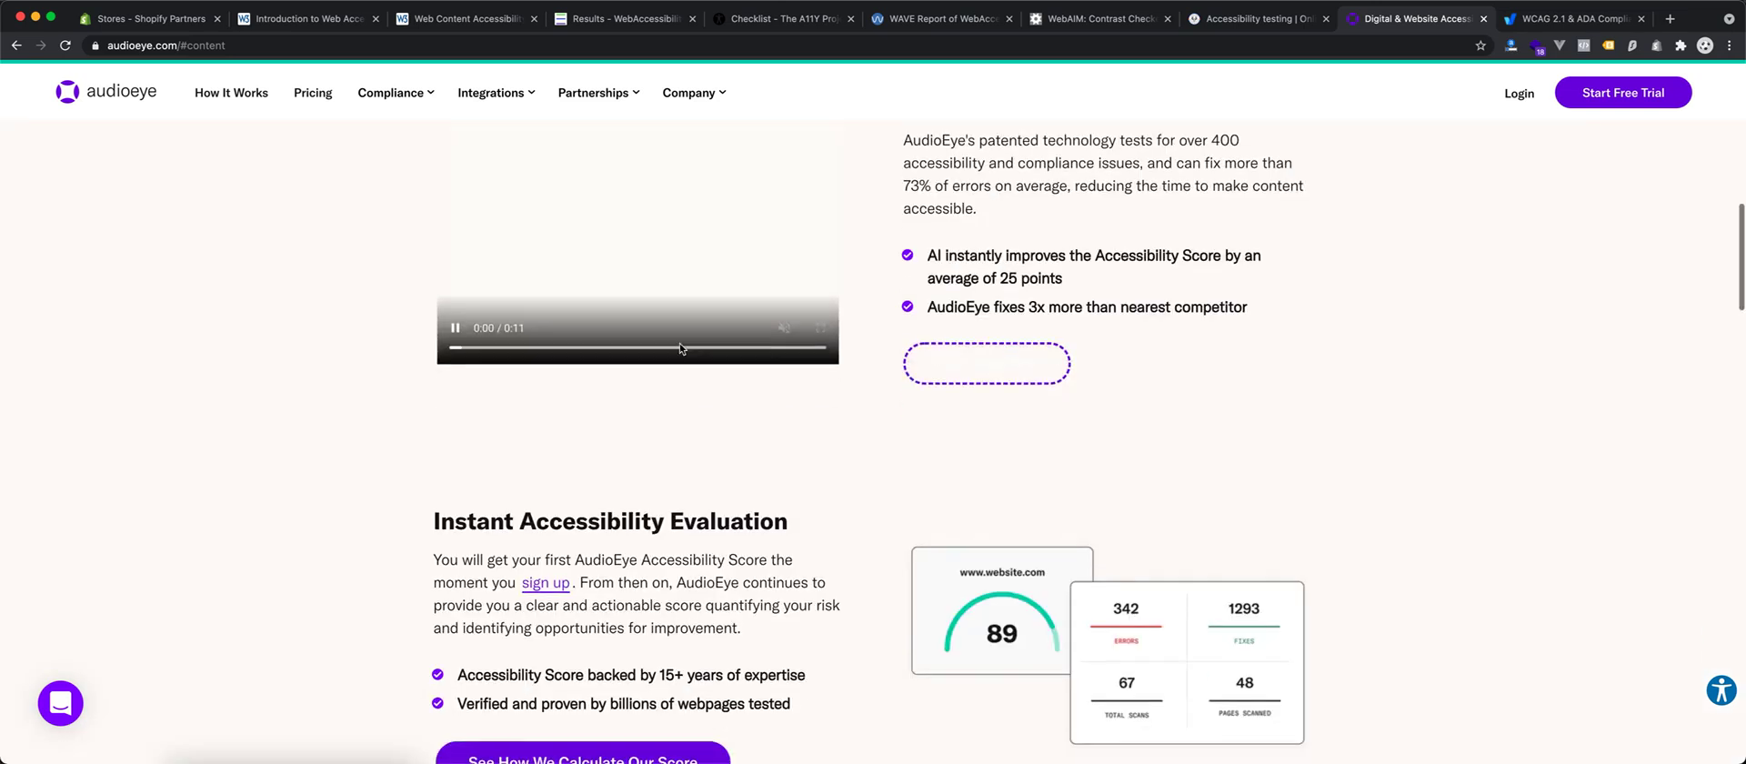
pyautogui.press('Tab')
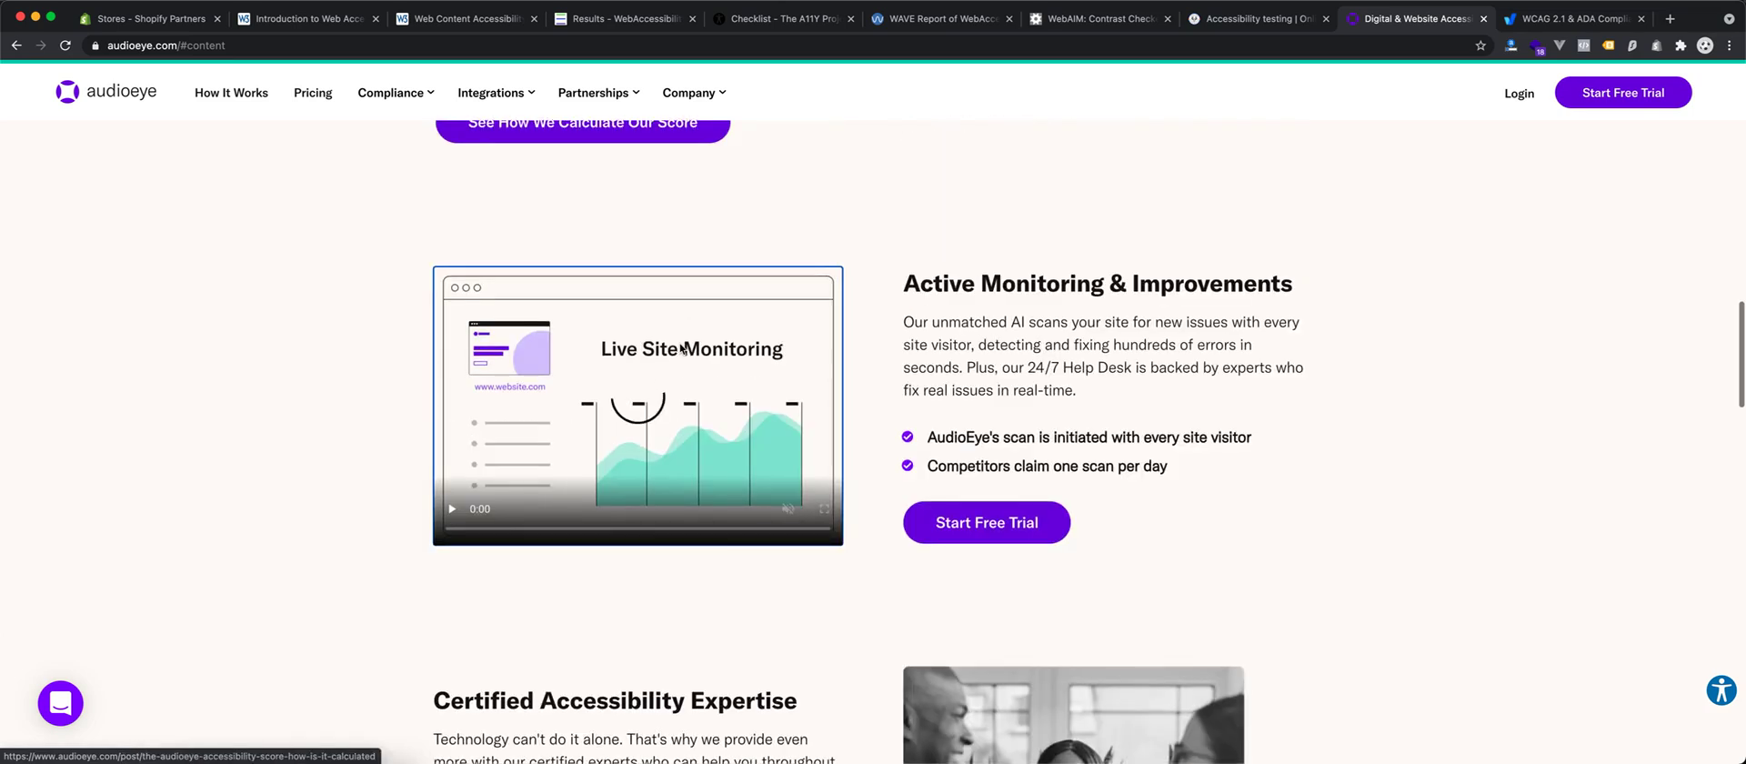
pyautogui.press('space')
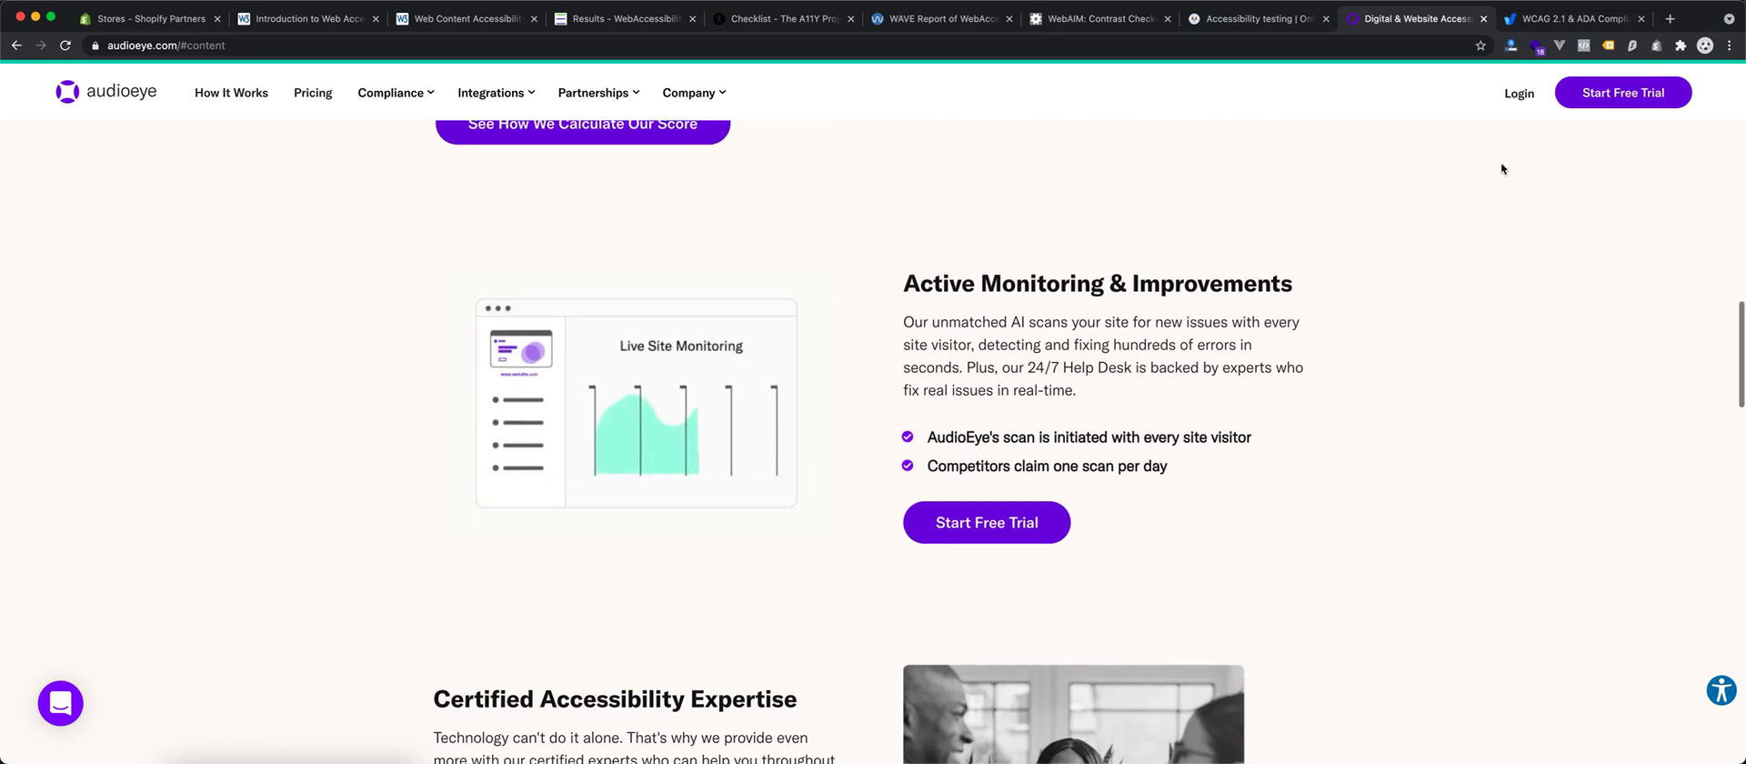
# Step: Look over the Active Monitoring & Improvements section and switch to the accessiBe website
pyautogui.scroll(-1, 1520, 156)
pyautogui.scroll(1, 1526, 153)
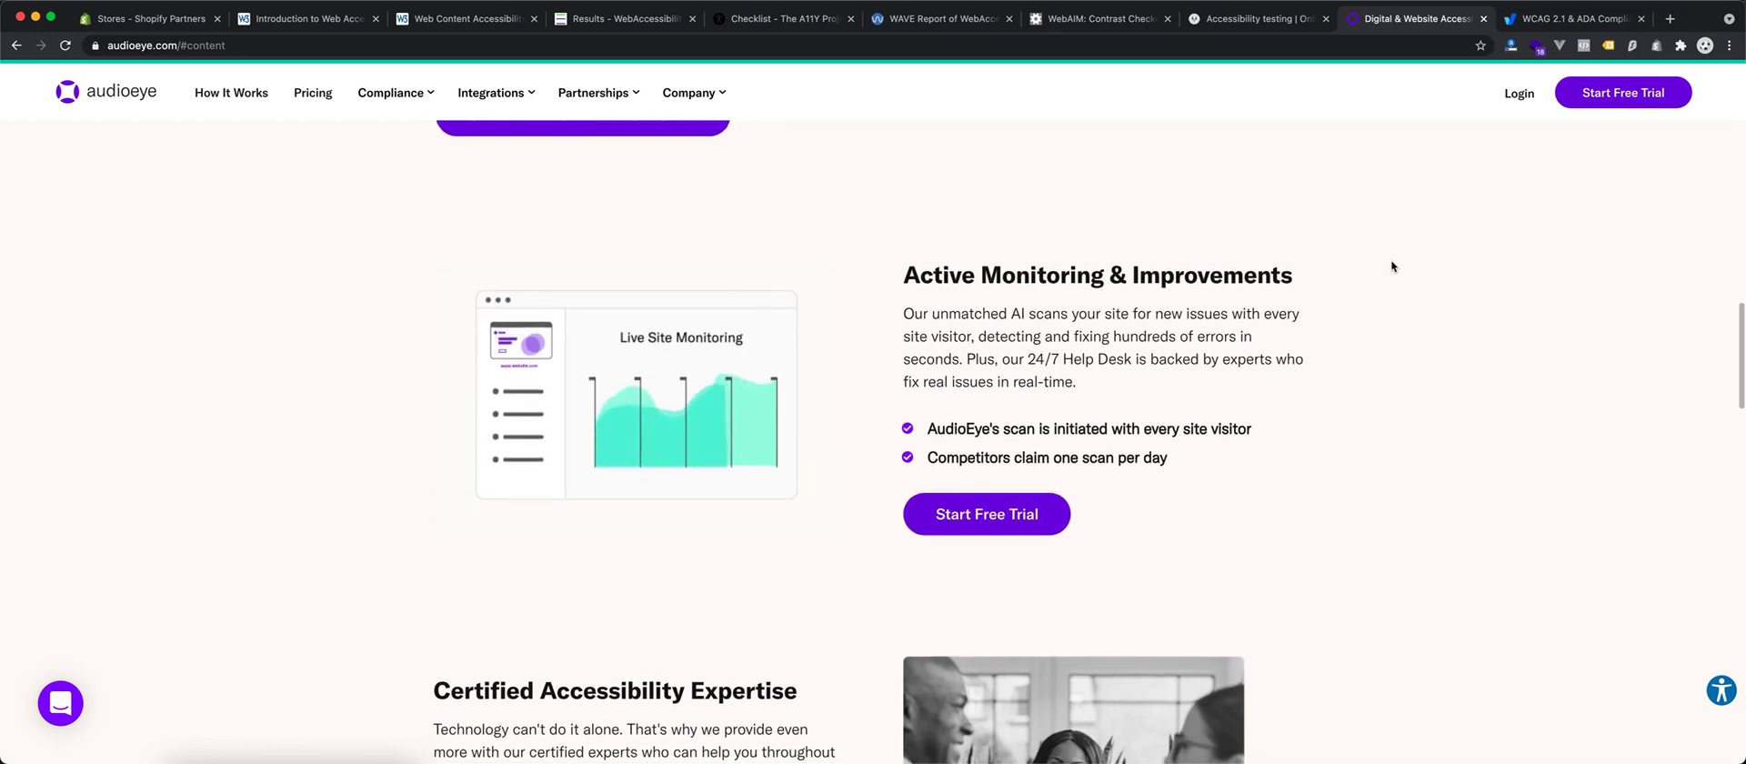
pyautogui.scroll(-1, 1517, 194)
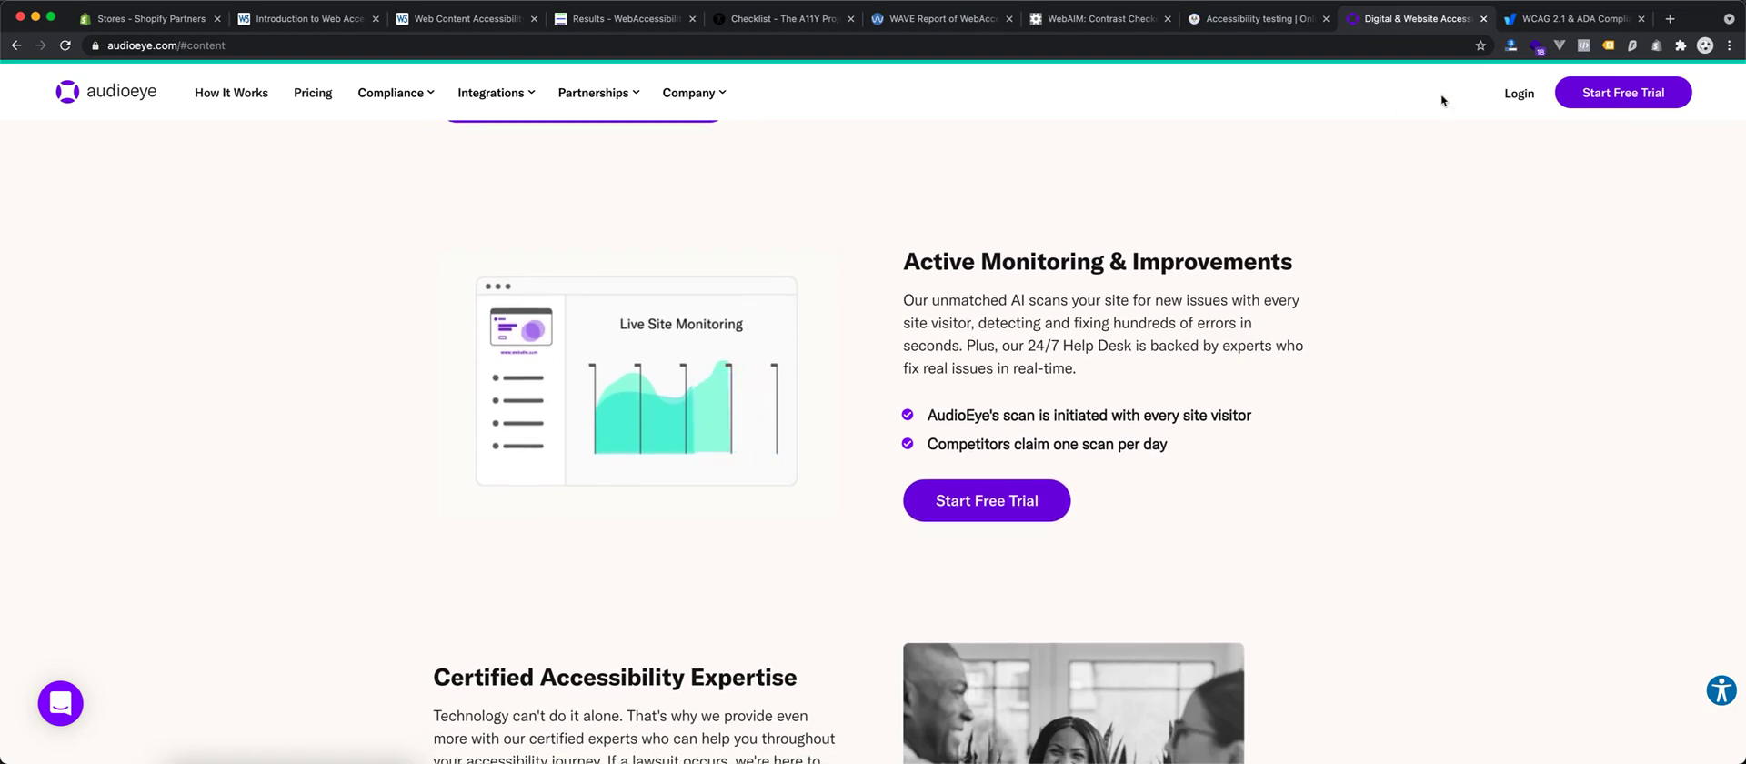
pyautogui.click(1540, 20)
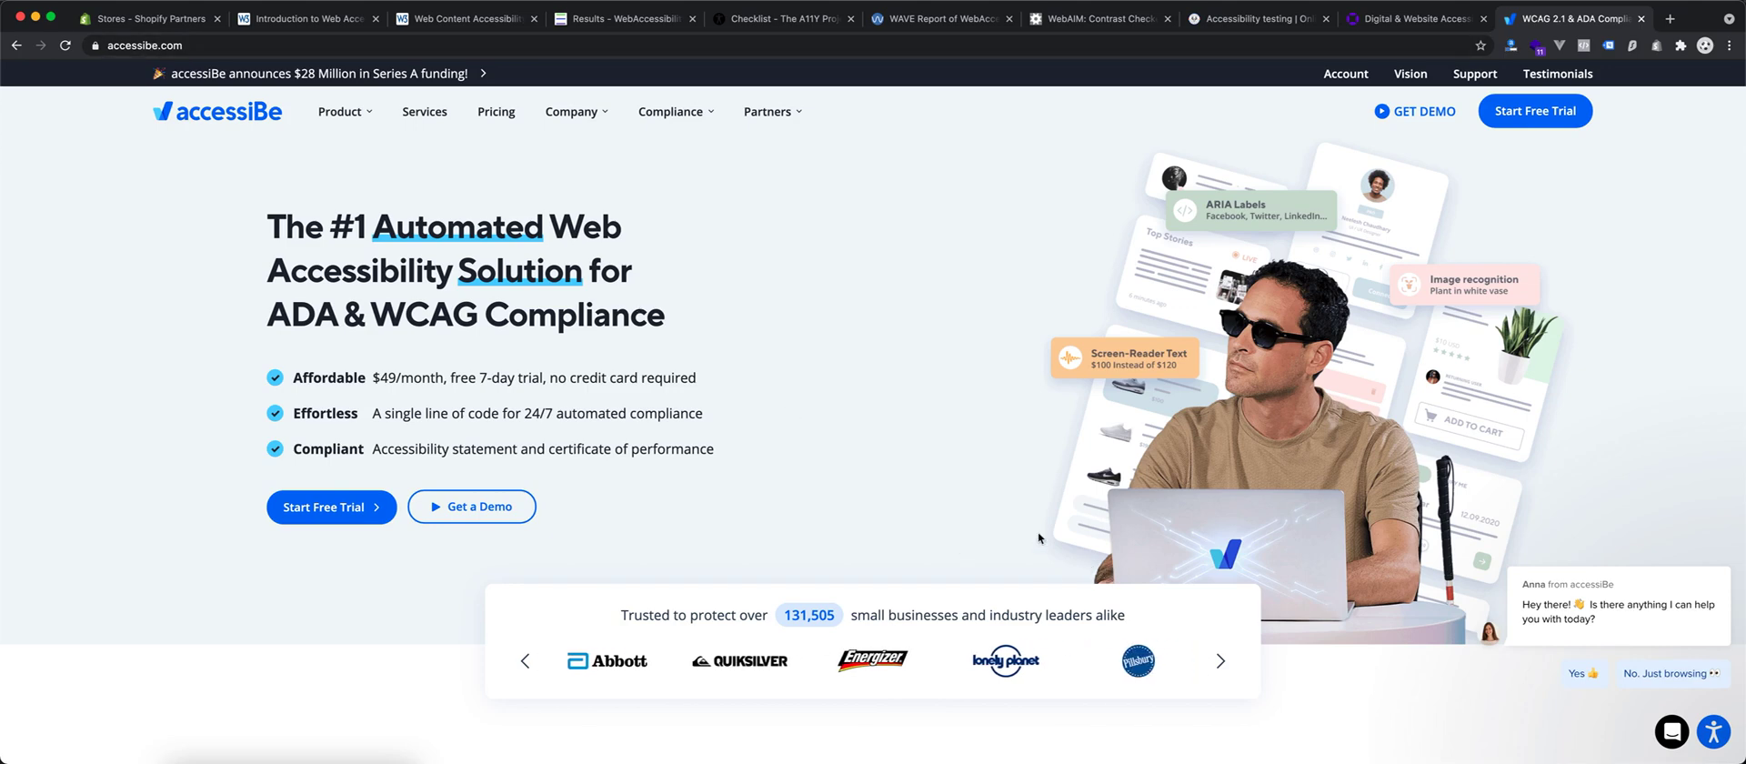
# Step: Open accessiBe's accessibility adjustments, turn on the Seizure Safe Profile, switch to the Vision Impaired Profile and check the page with it applied
pyautogui.click(1713, 732)
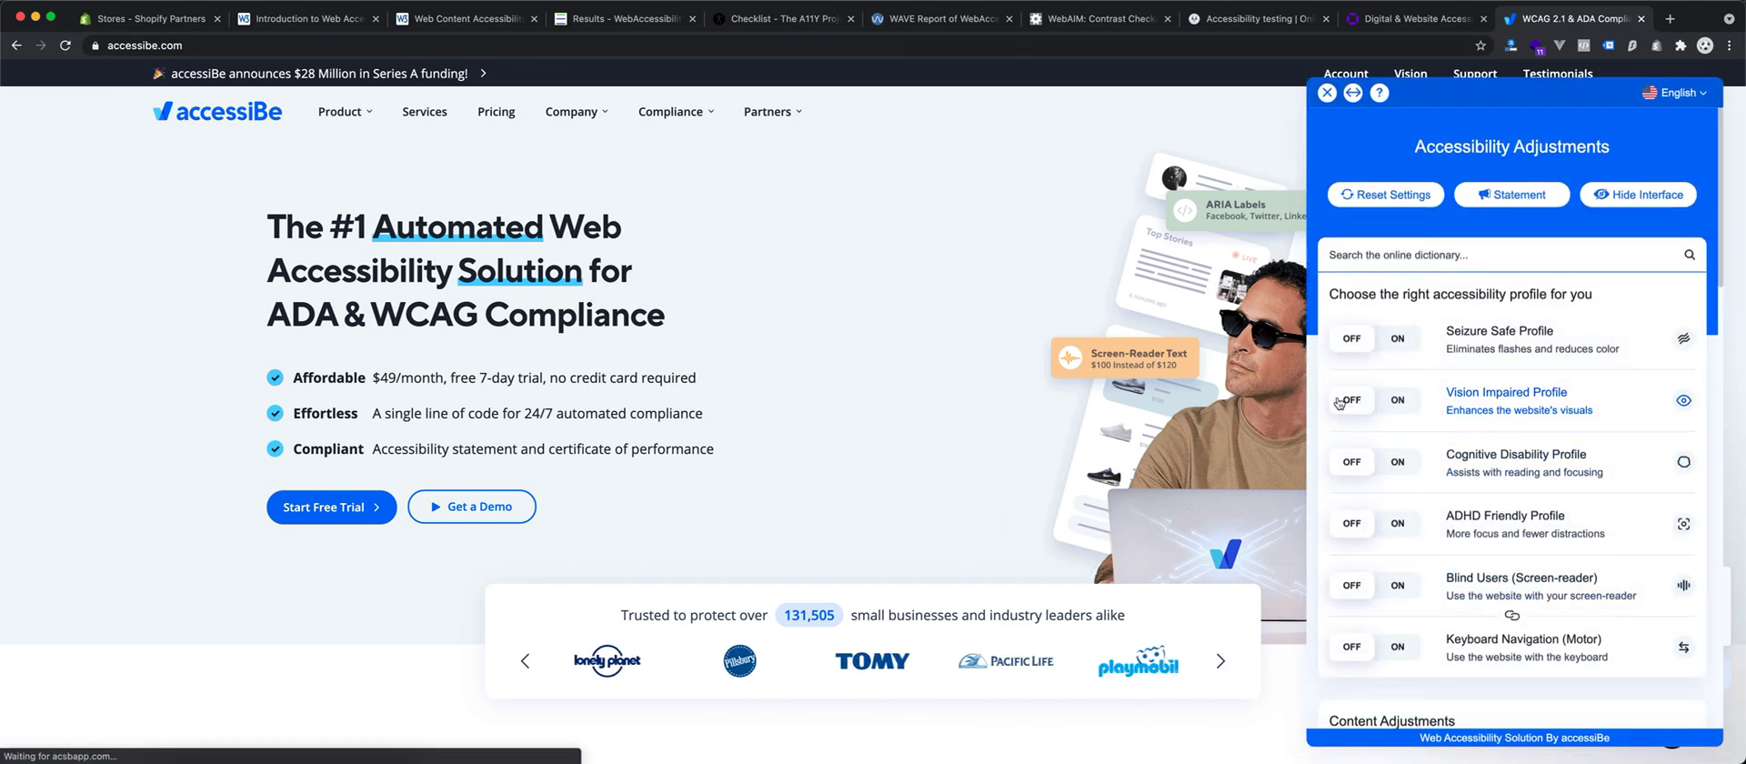
pyautogui.click(1388, 342)
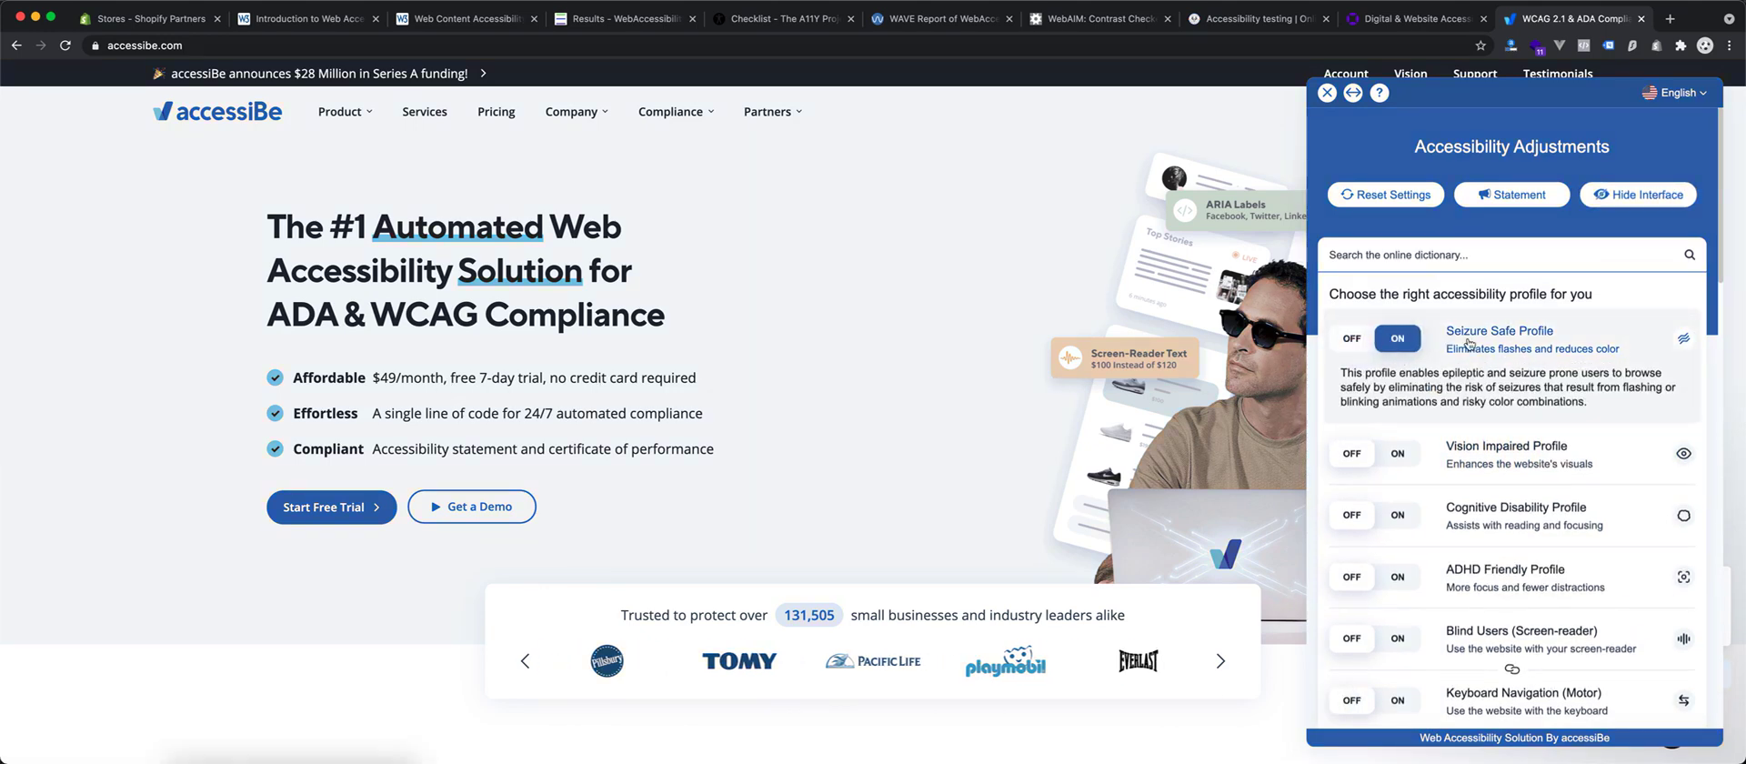
pyautogui.click(1389, 454)
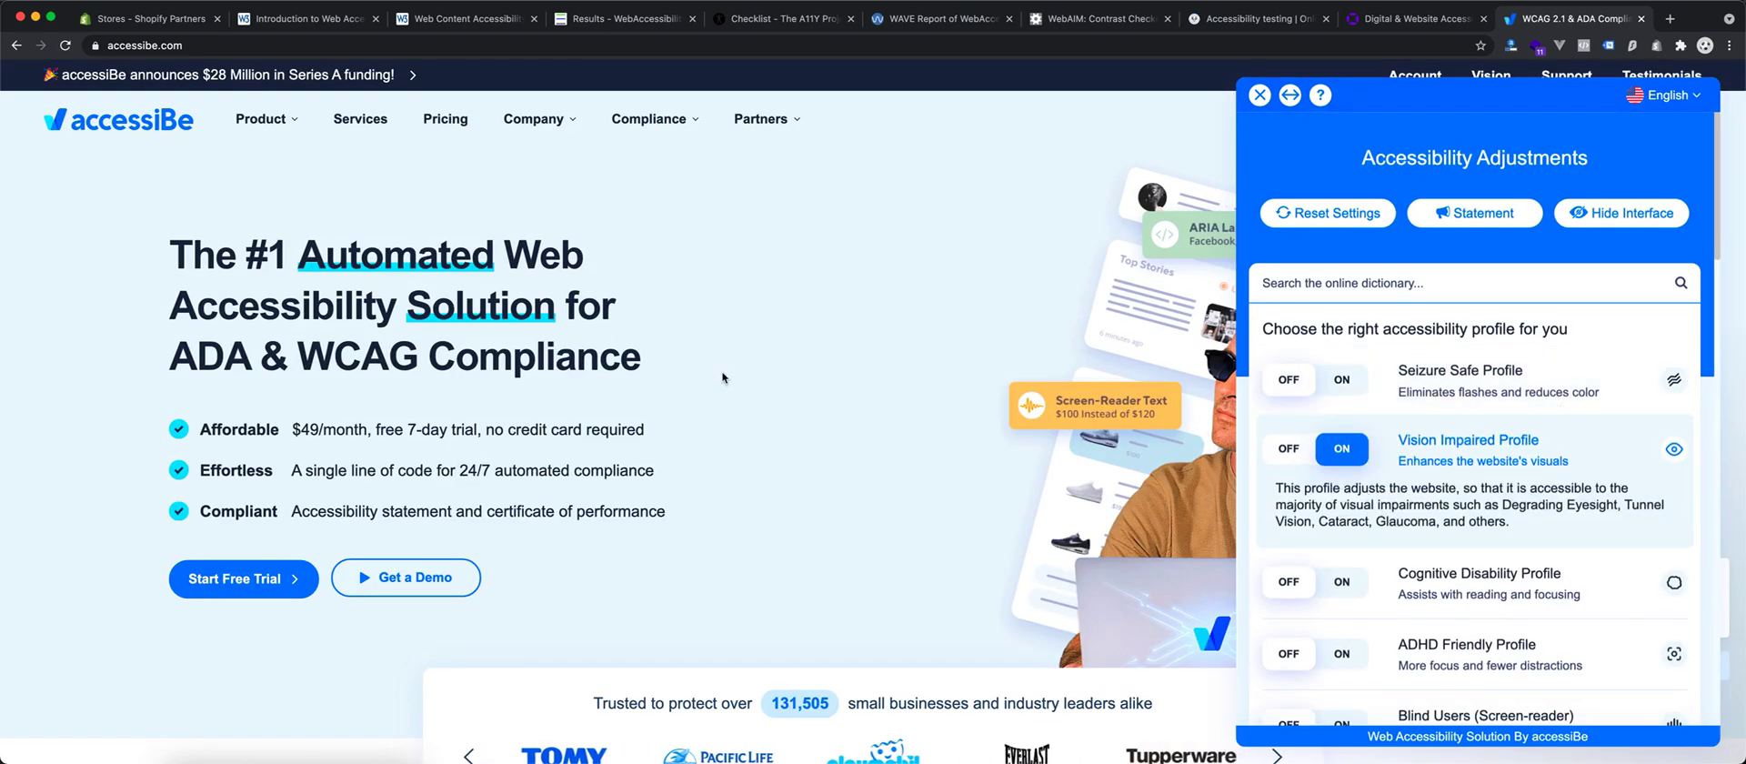
pyautogui.scroll(-5, 723, 377)
pyautogui.scroll(-3, 723, 378)
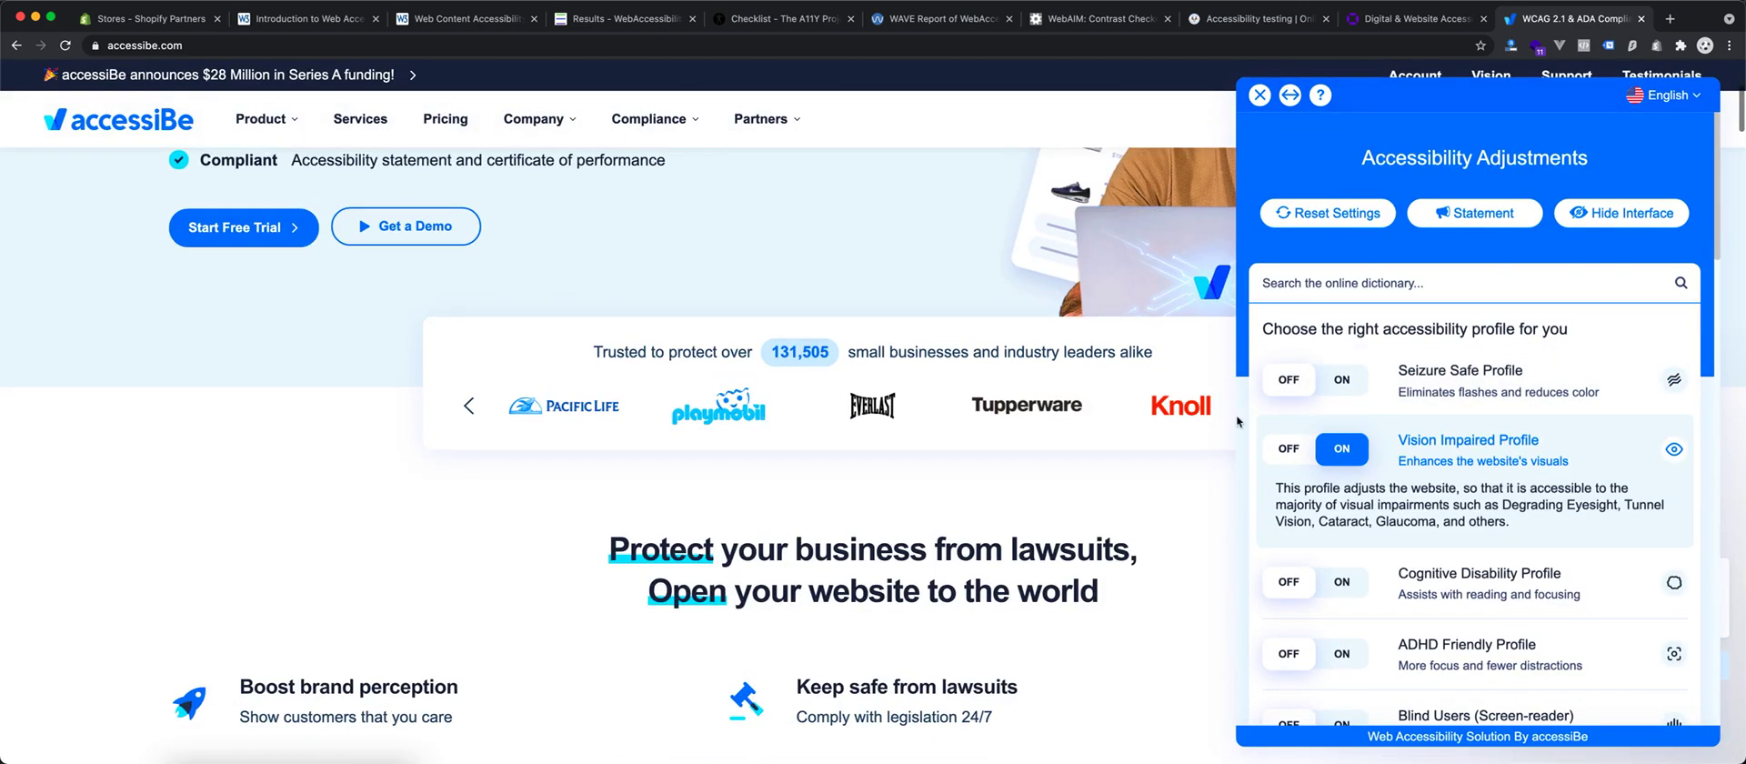
# Step: Turn on the Cognitive Disability Profile, check the highlighted page elements up to the main heading, and close the accessibility adjustments
pyautogui.click(1342, 583)
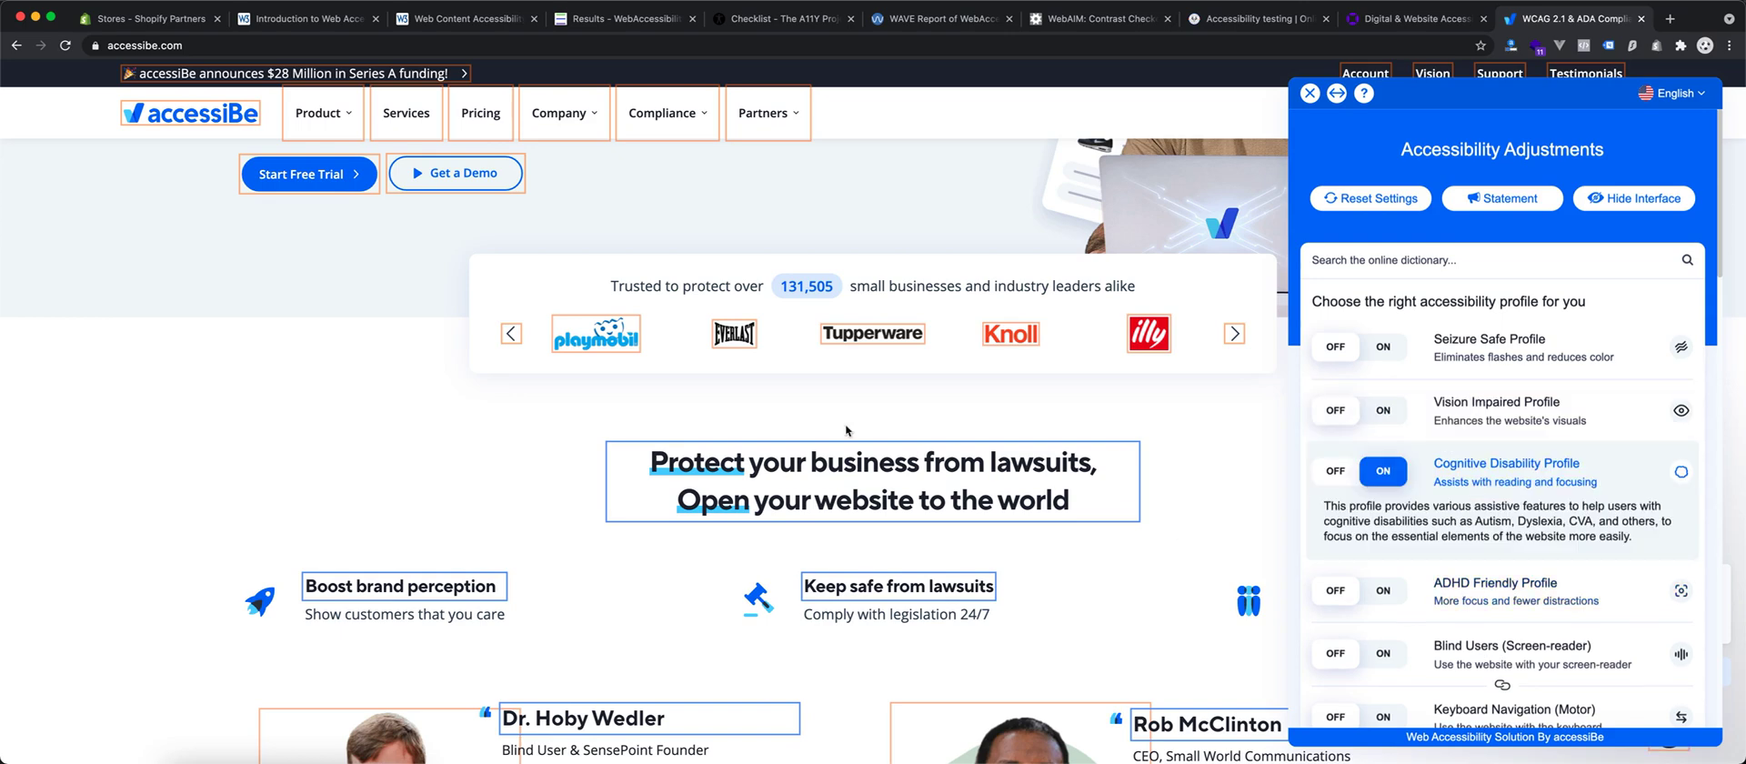
pyautogui.scroll(4, 374, 397)
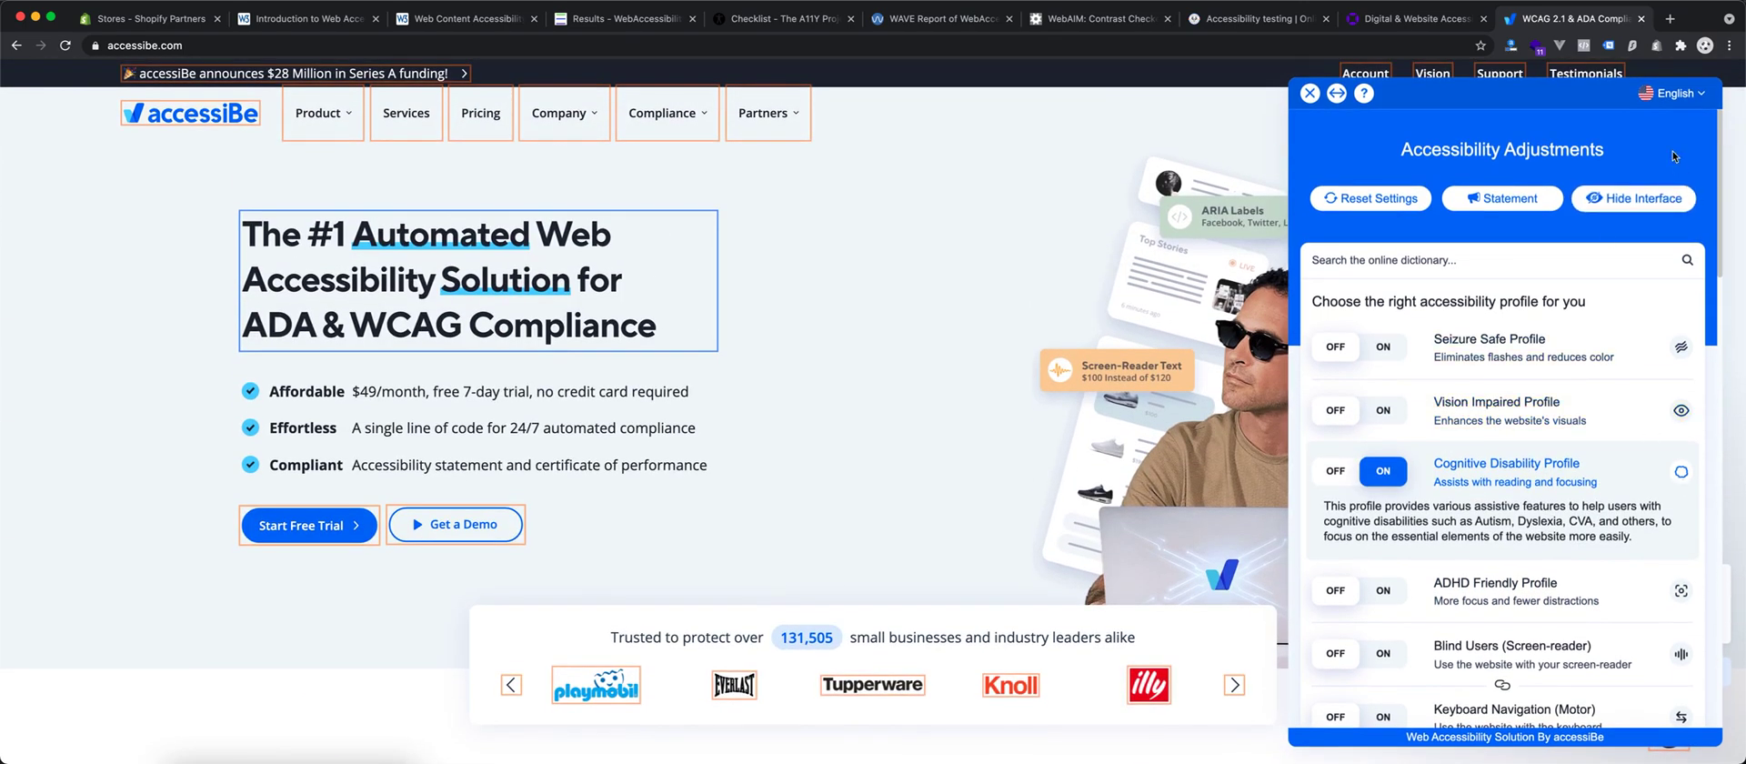
pyautogui.click(1310, 93)
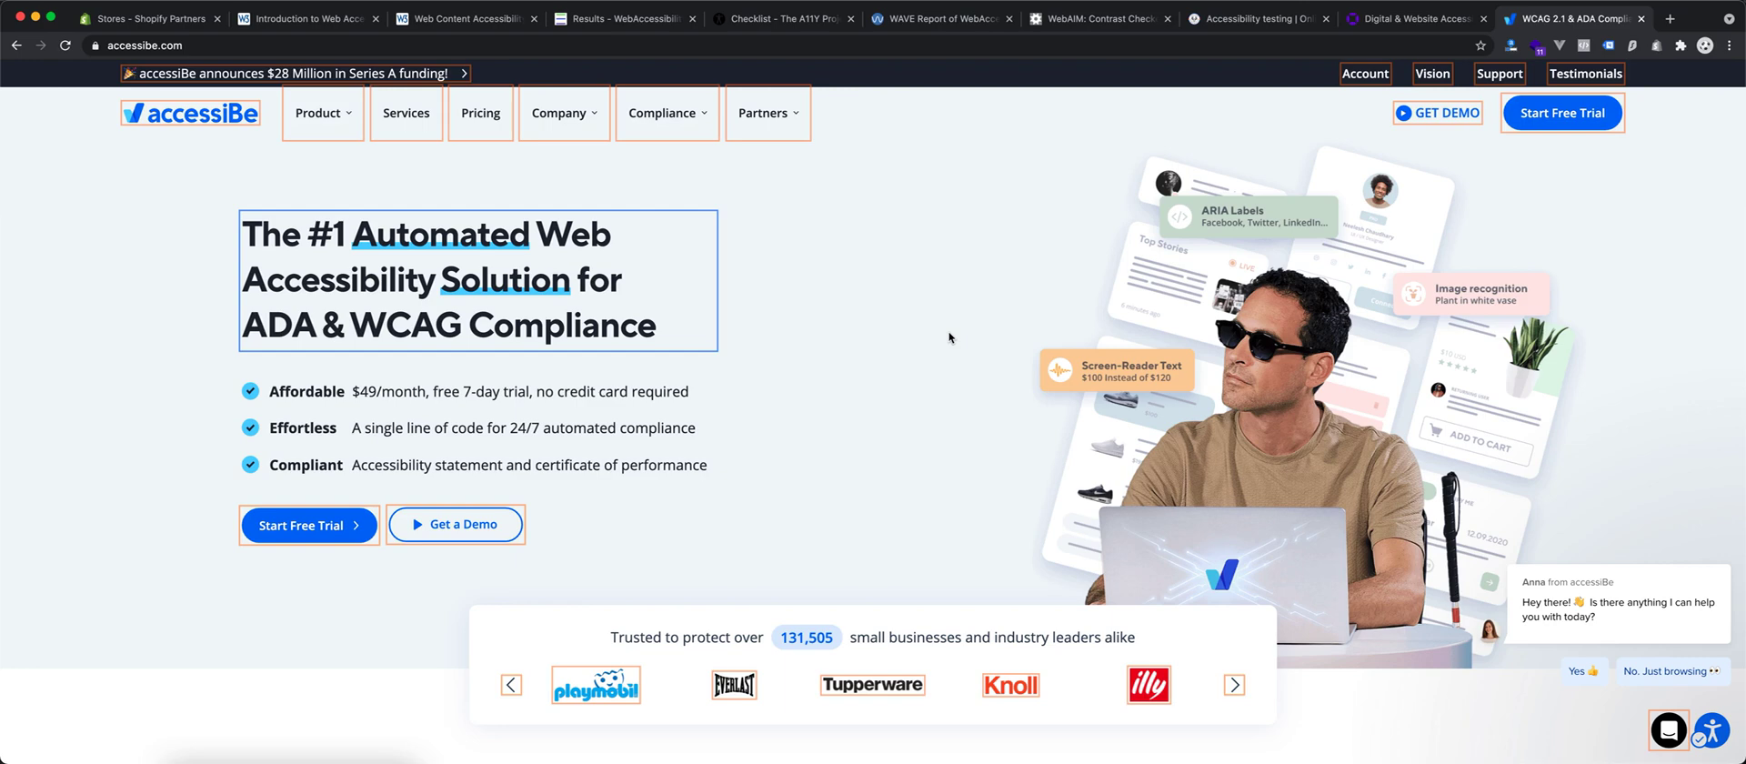
# Step: Return to the South Australian Accessibility testing page and review the accessibility issues listed in its Lighthouse report
pyautogui.click(1246, 22)
pyautogui.scroll(-5, 68, 509)
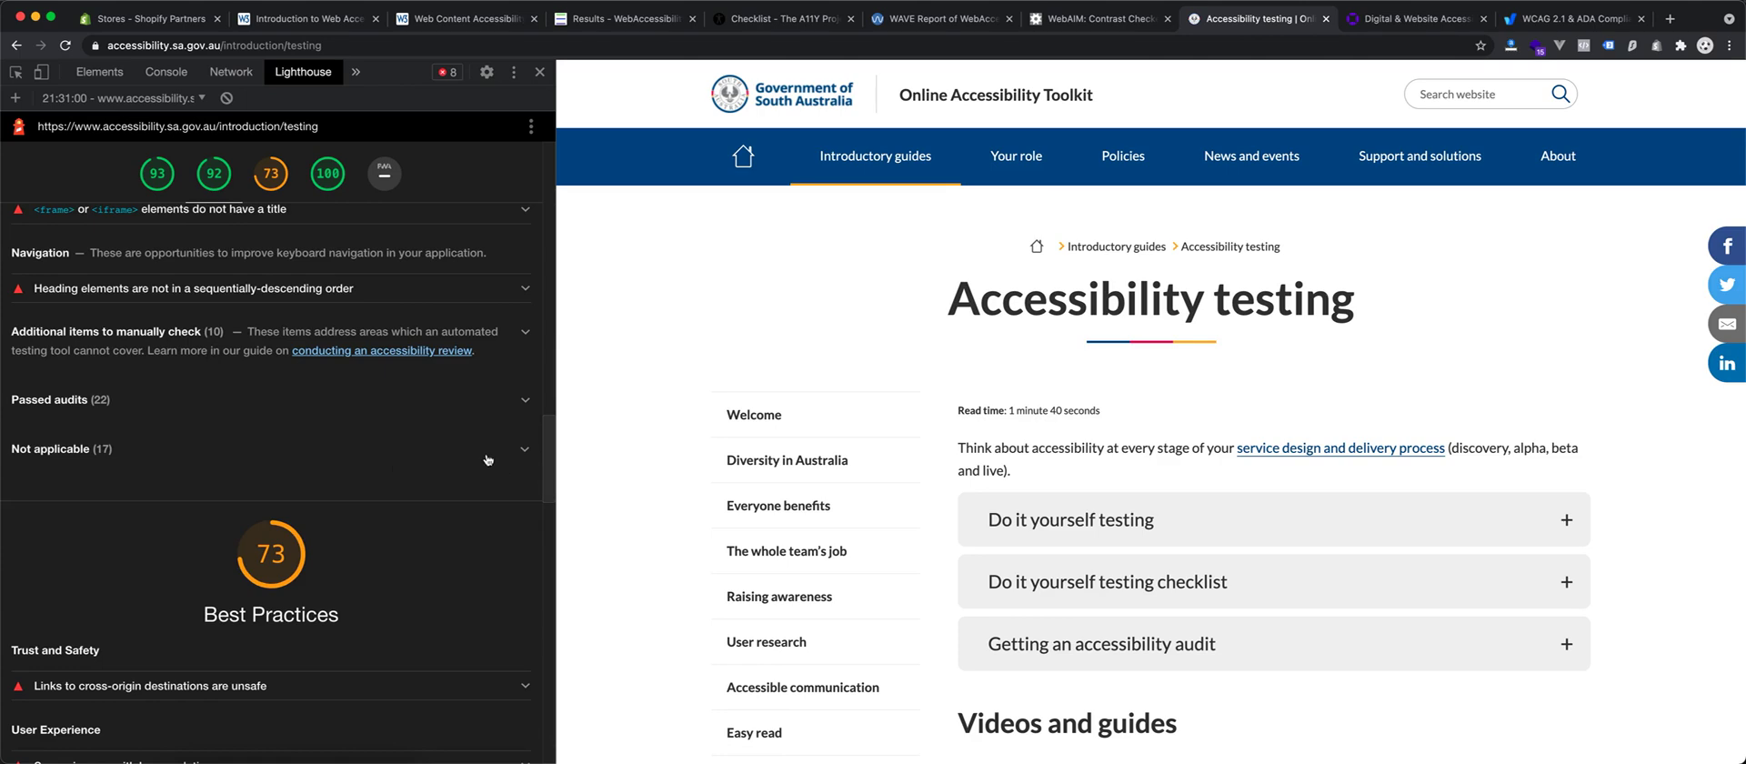
pyautogui.scroll(5, 245, 452)
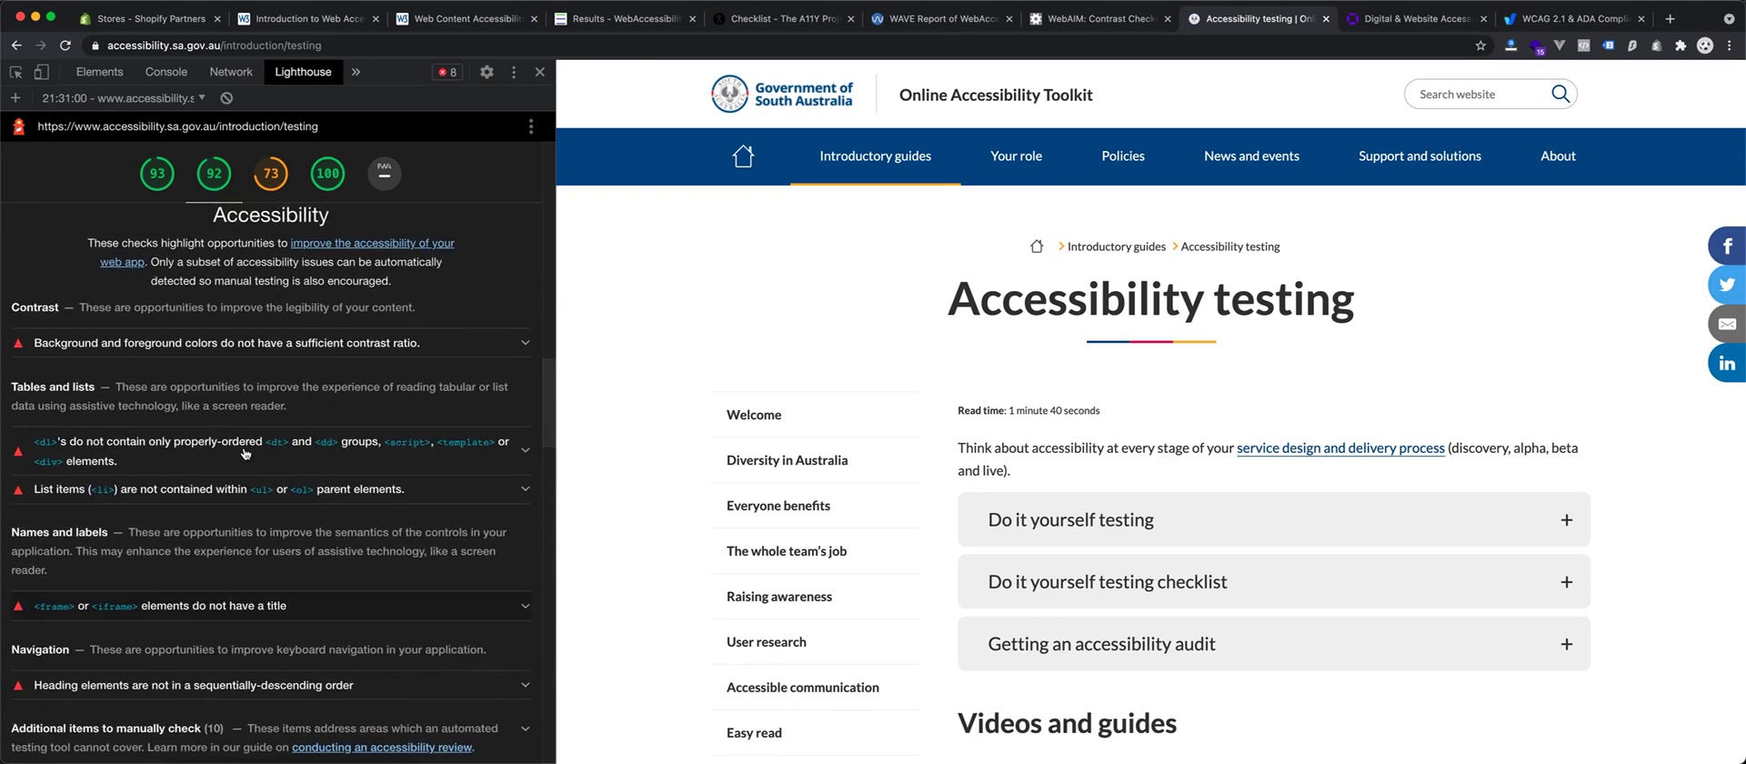
pyautogui.scroll(2, 244, 452)
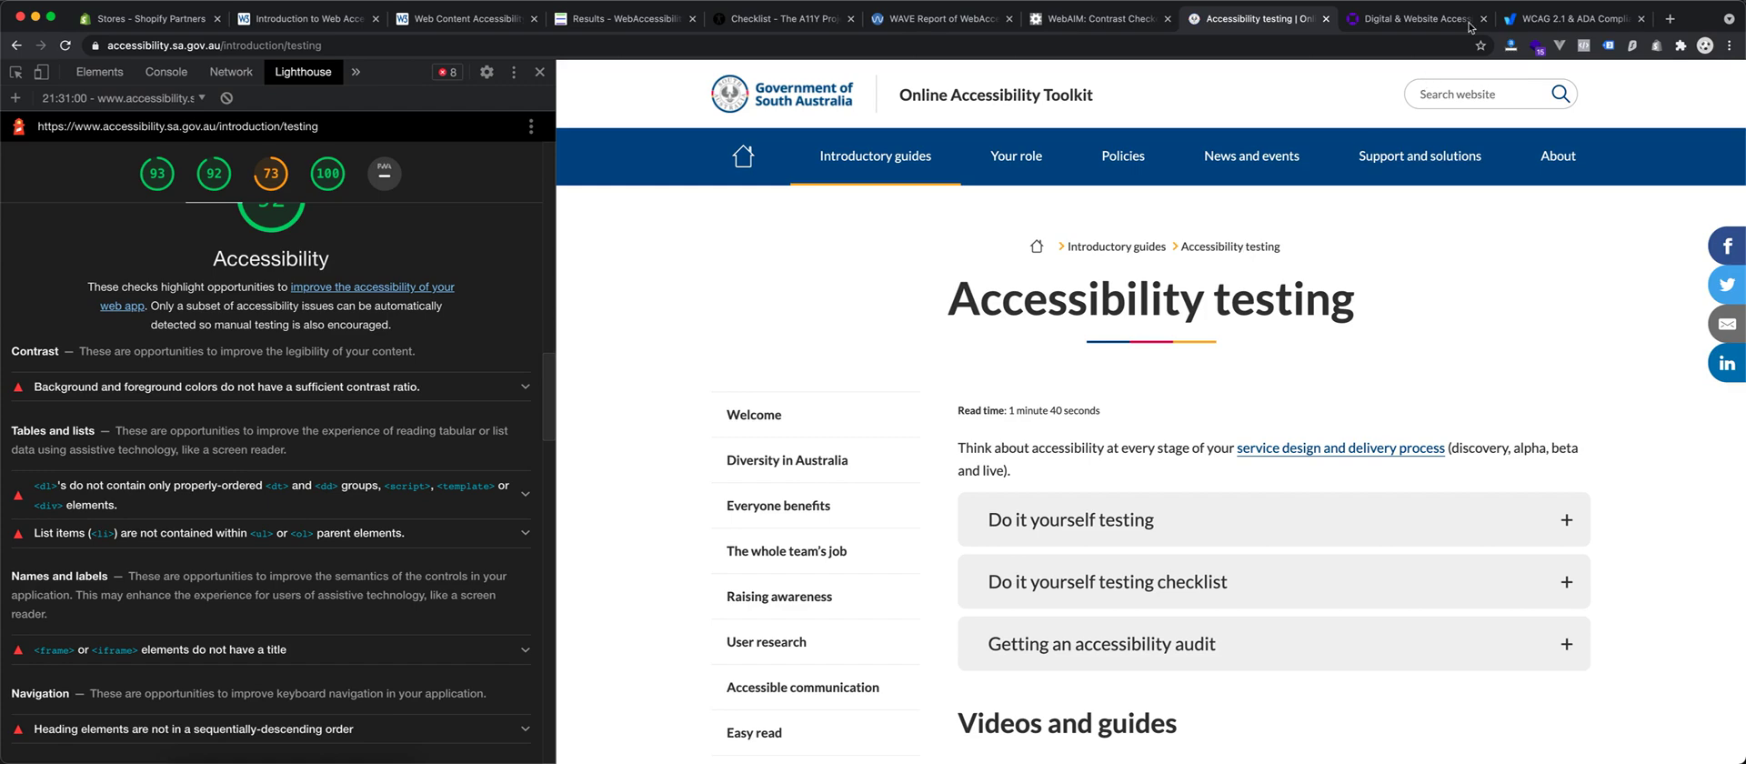
# Step: Go back to the AudioEye website and reread the Active Monitoring & Improvements description
pyautogui.click(1441, 25)
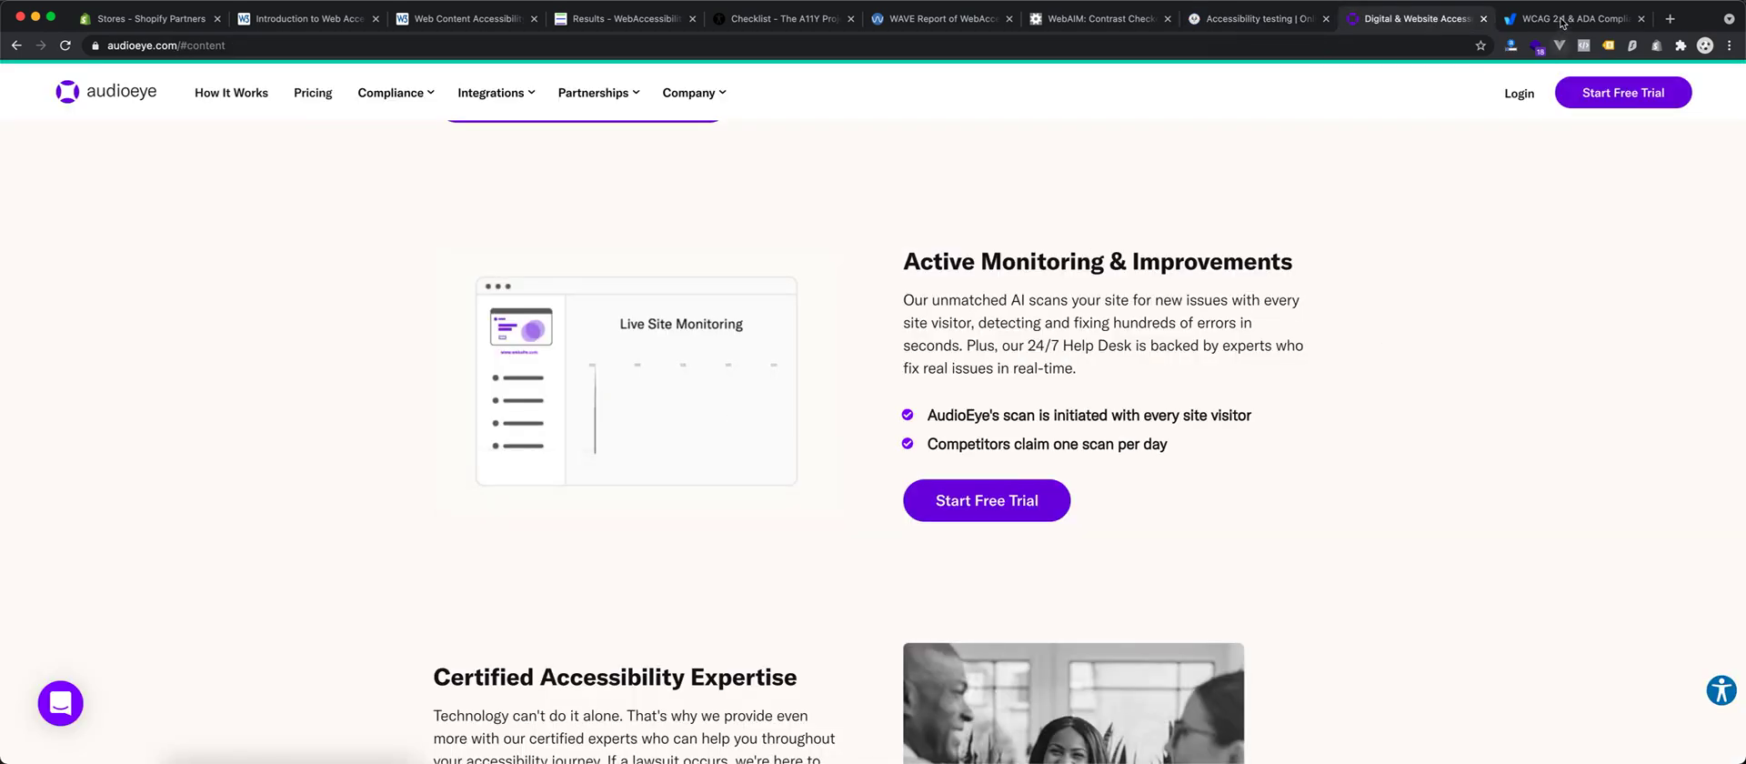
pyautogui.moveTo(905, 293); pyautogui.dragTo(1231, 456)
pyautogui.click(1329, 367)
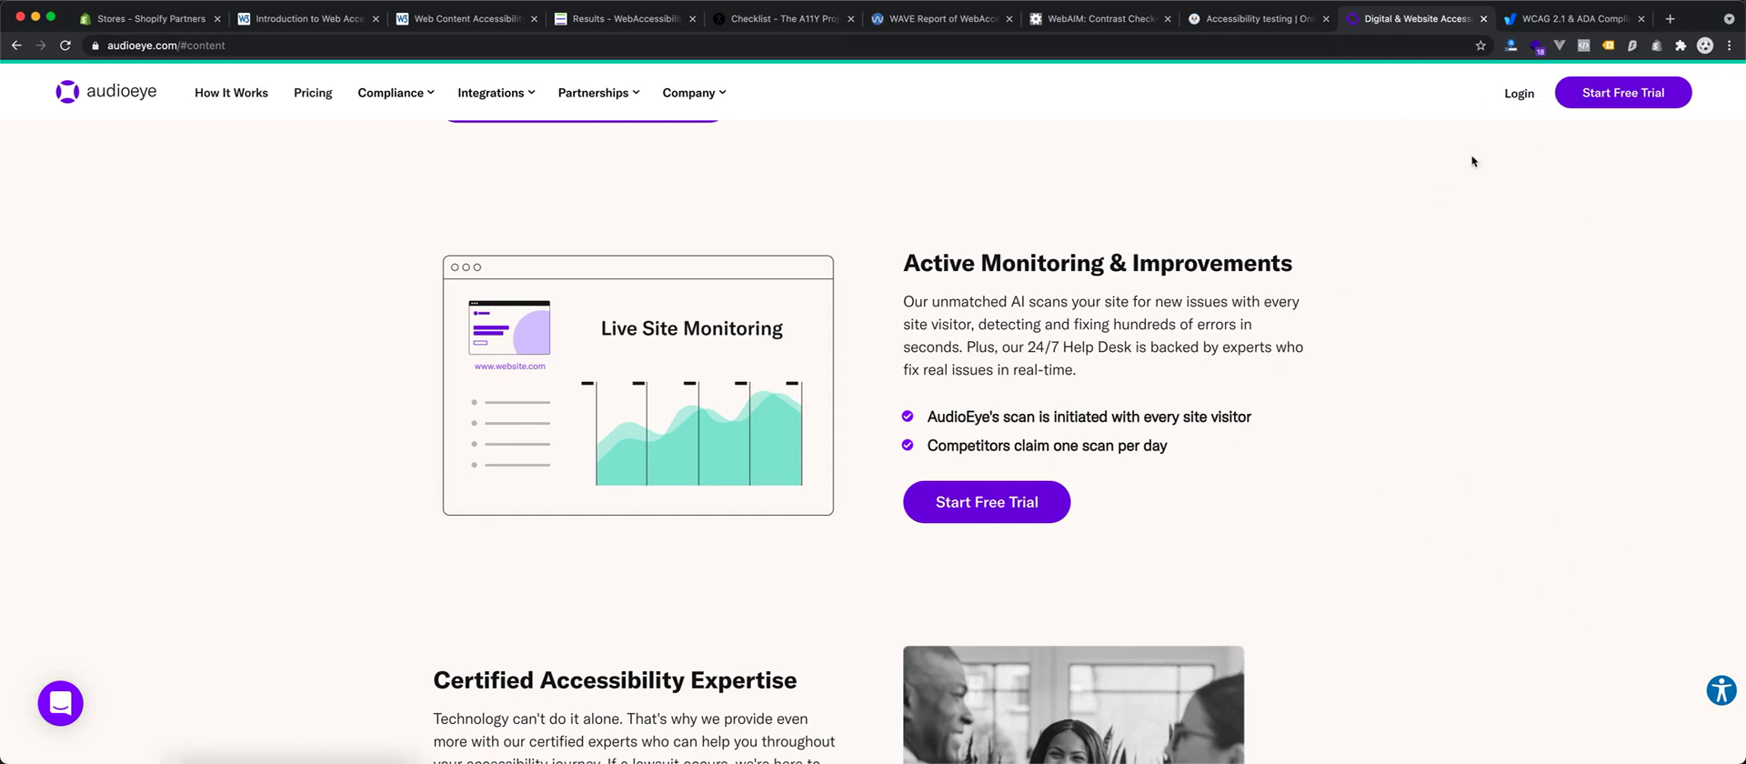
# Step: Close the AudioEye and accessiBe websites, returning to the Accessibility testing page
pyautogui.click(1546, 27)
pyautogui.click(1451, 20)
pyautogui.click(1483, 19)
pyautogui.click(1483, 19)
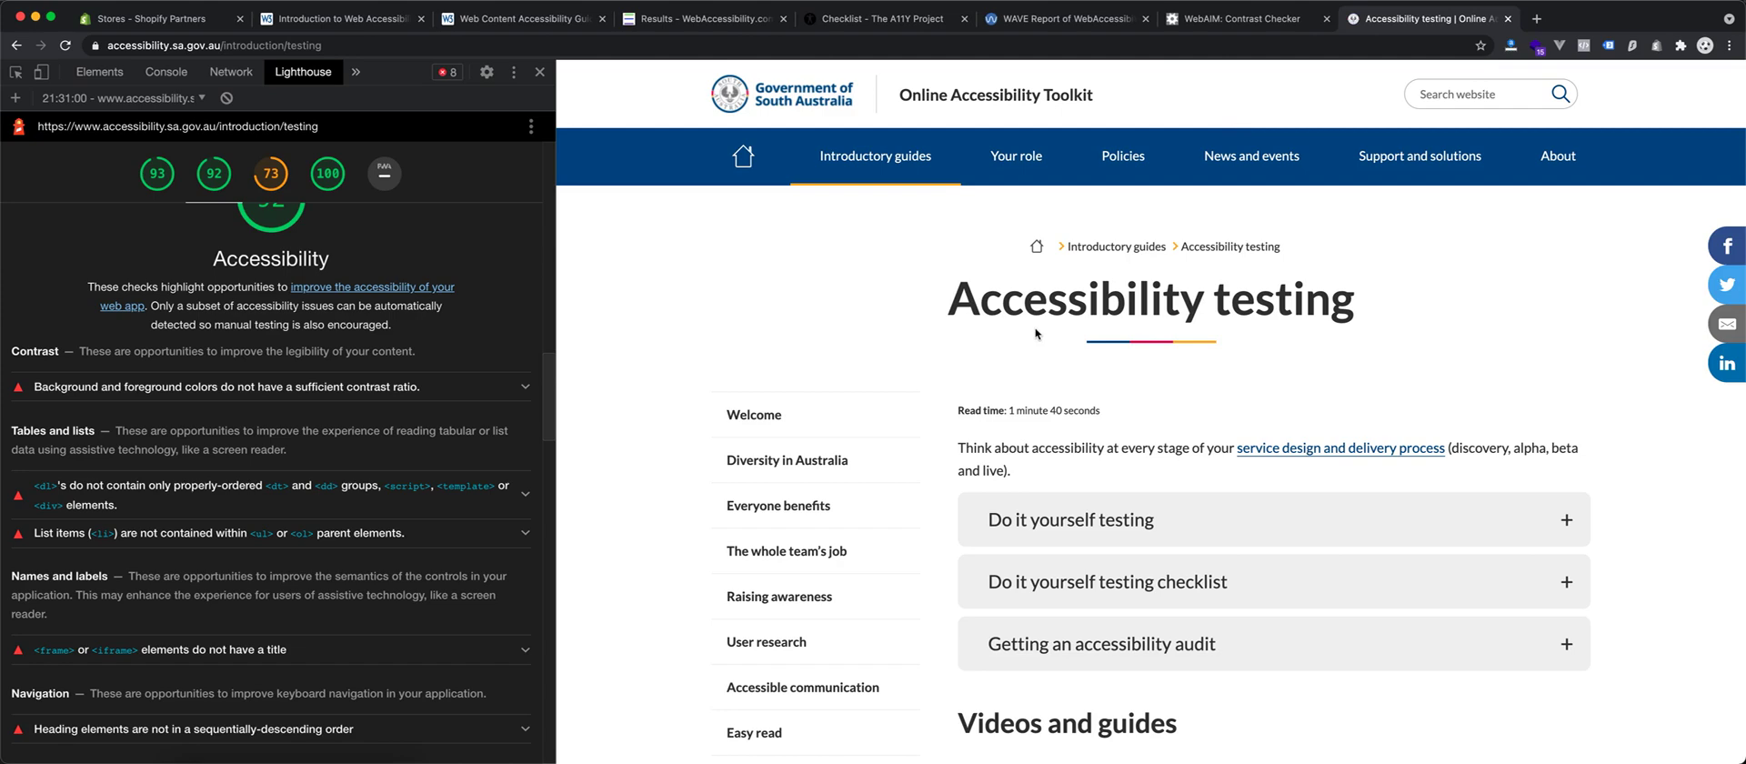